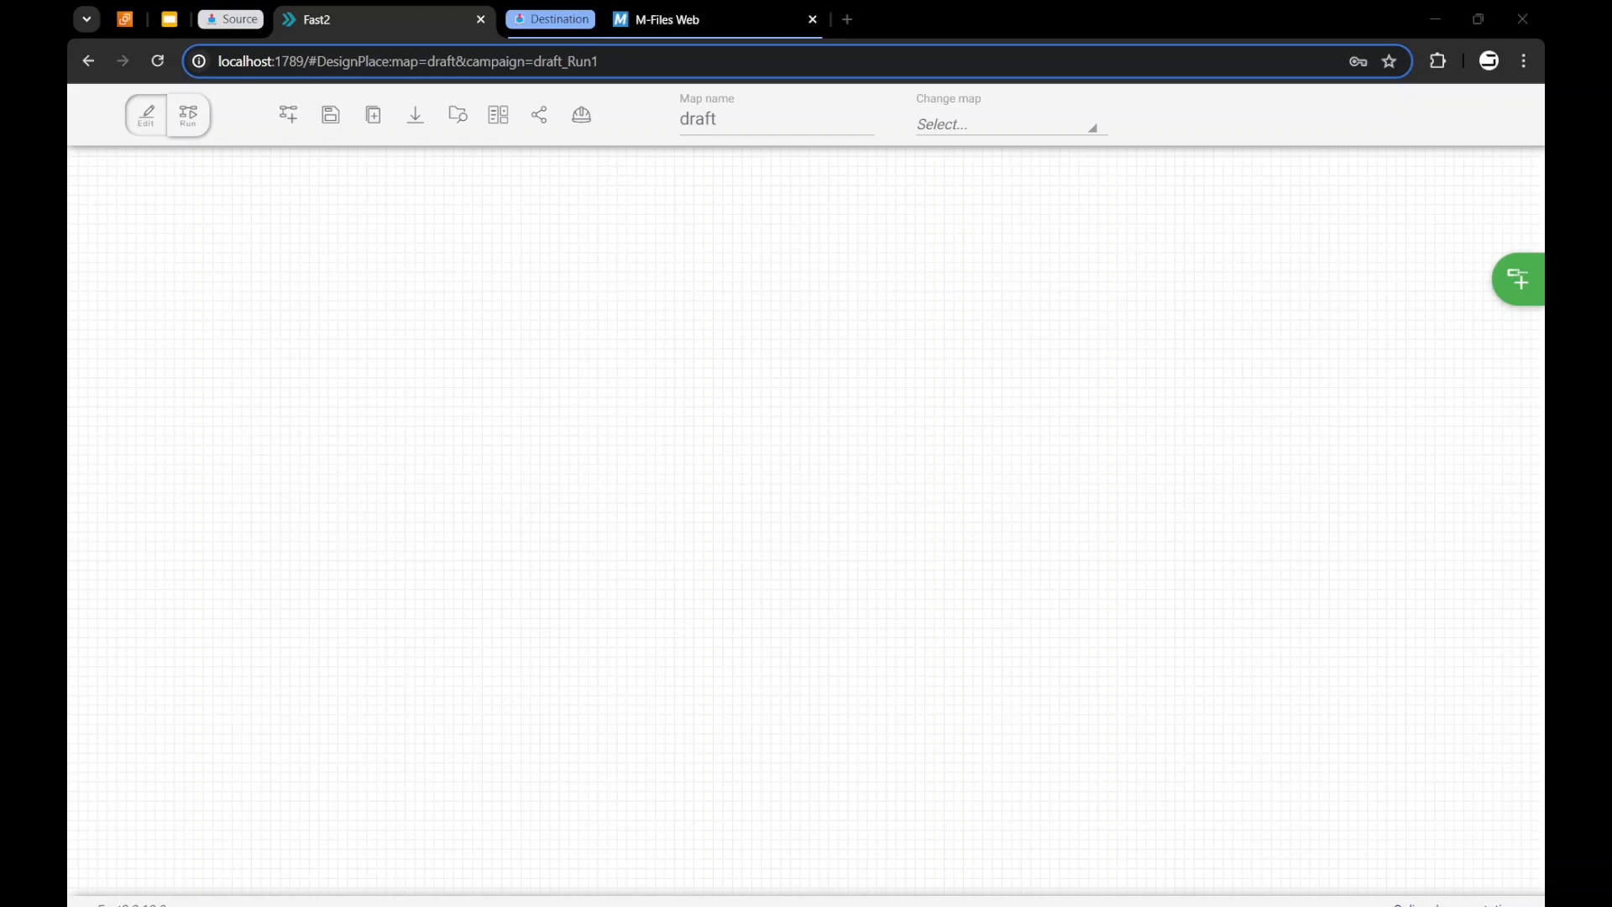
- Add a LocalSource task to the draft map with files path C:\fast2\2.12.0\samples\demo_FromFilesystemToMFiles\**
left_click(1516, 280)
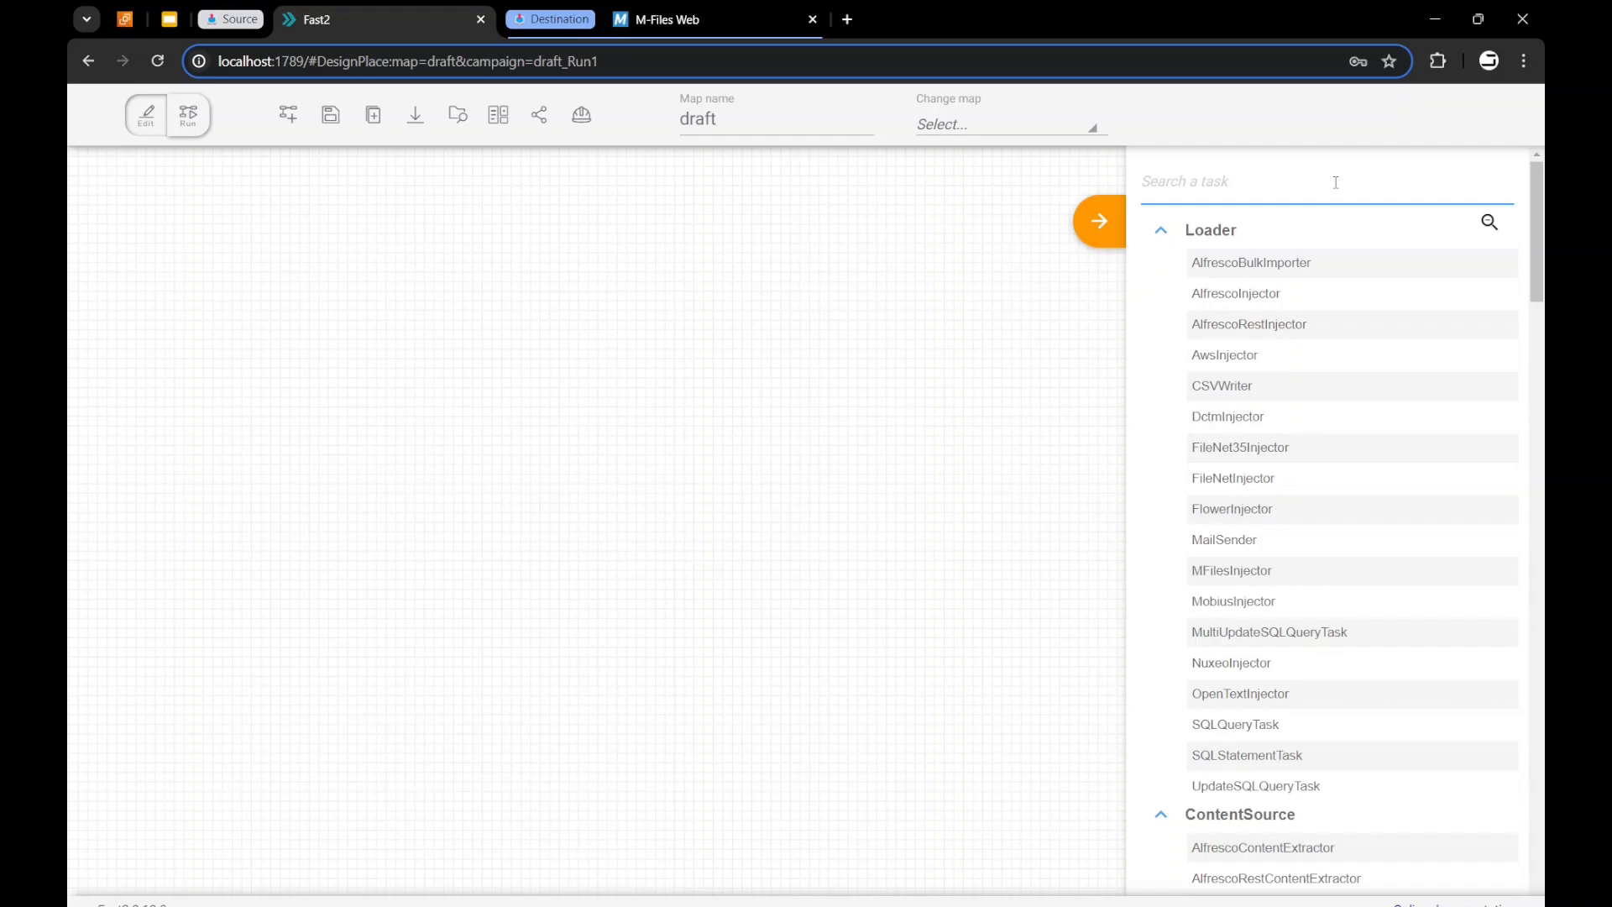
type("loca")
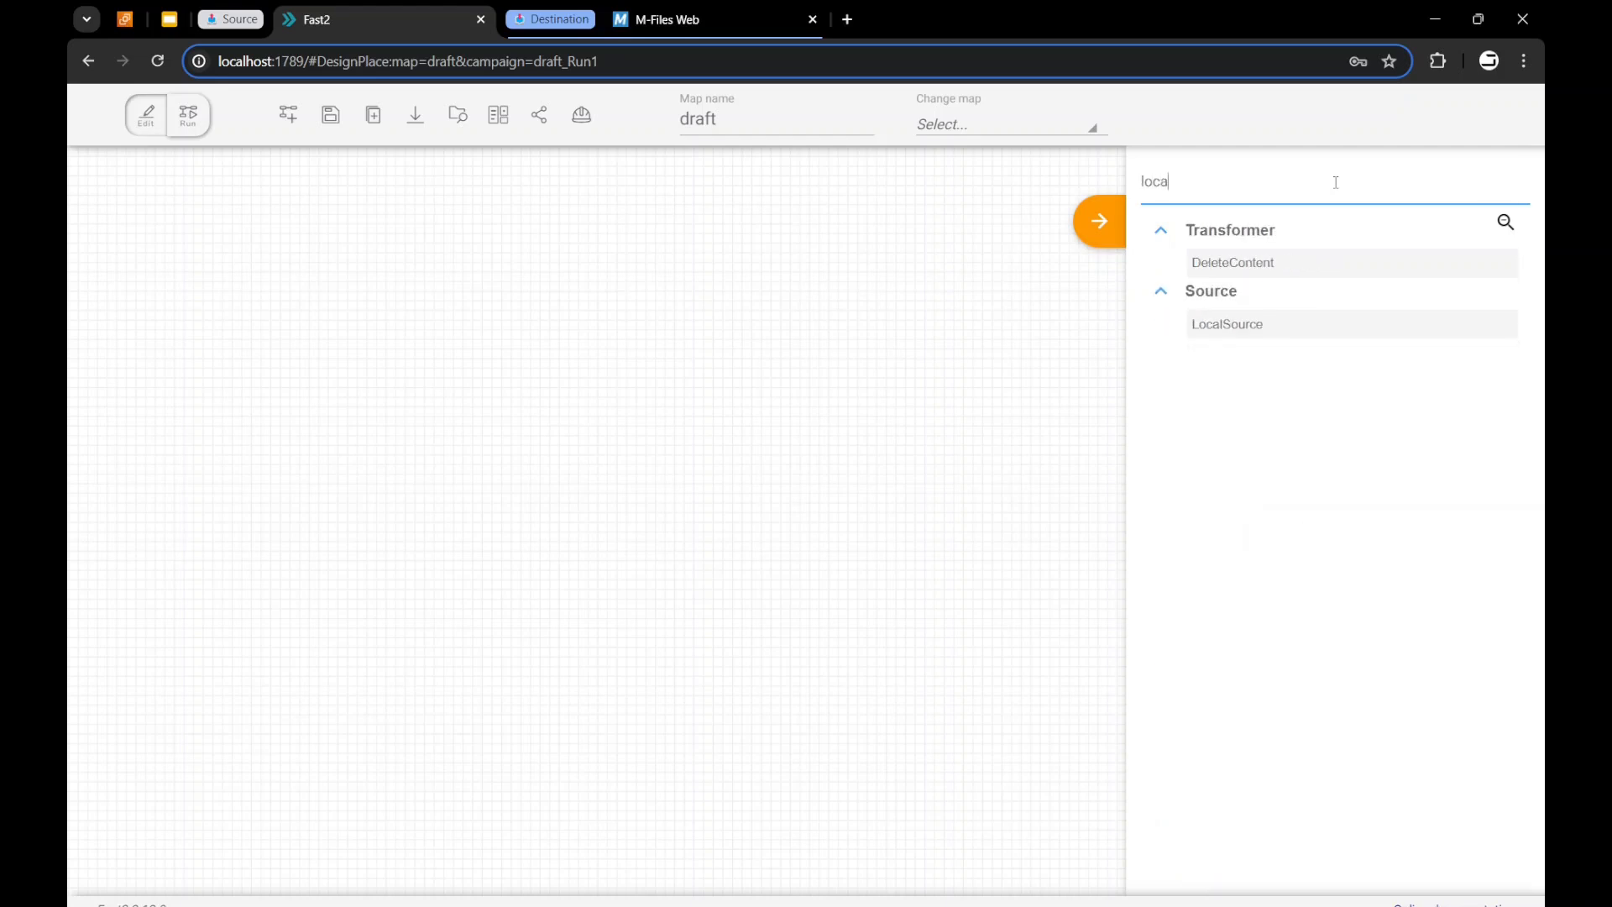
left_click(1245, 331)
left_click(1234, 437)
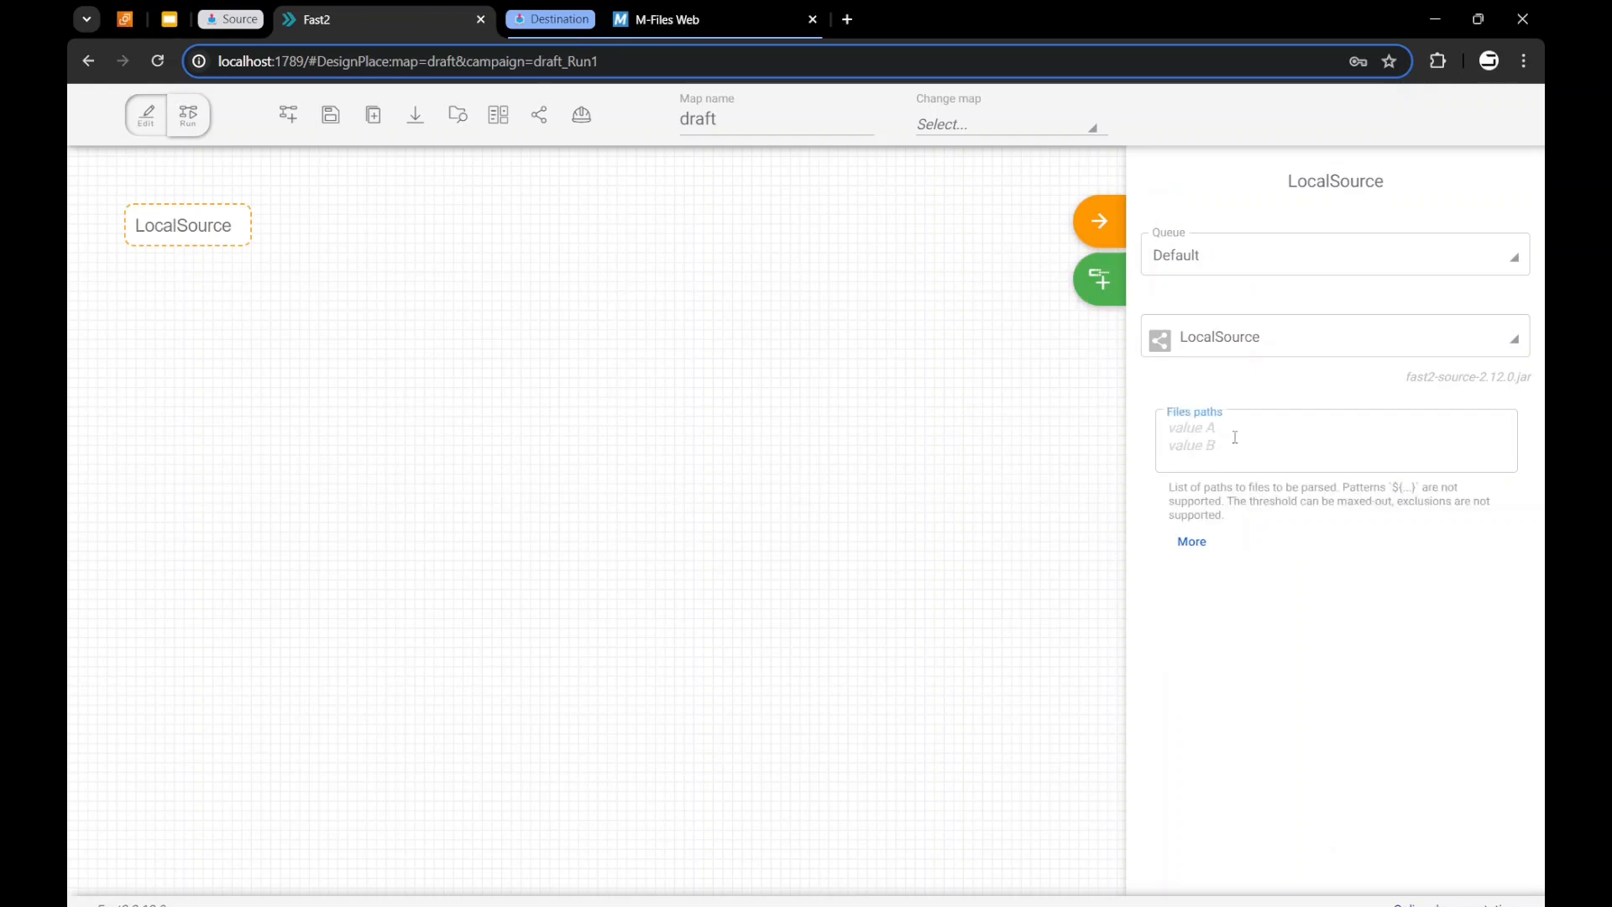
type("C:\\fast2\\2.12.0\\samples\\demo_FromFilesystemToMFiles\\")
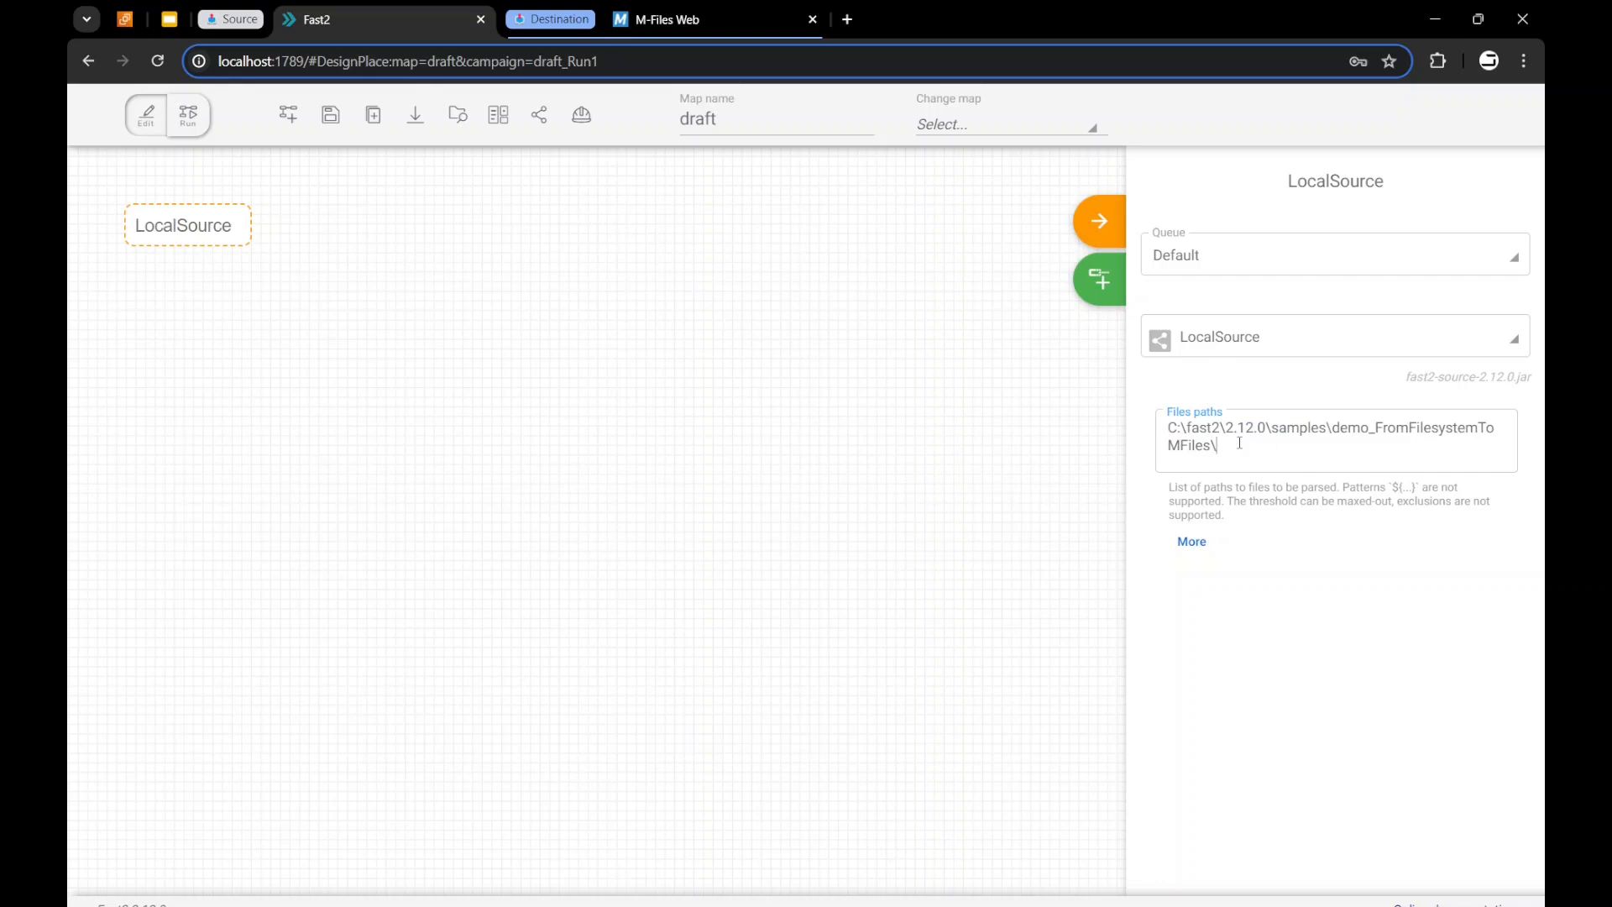
type("**")
- Browse the source folder listing down to BC_02/type_B/ID_001/PNG/2024-02-02 to examine how the sample files are organised
left_click(236, 32)
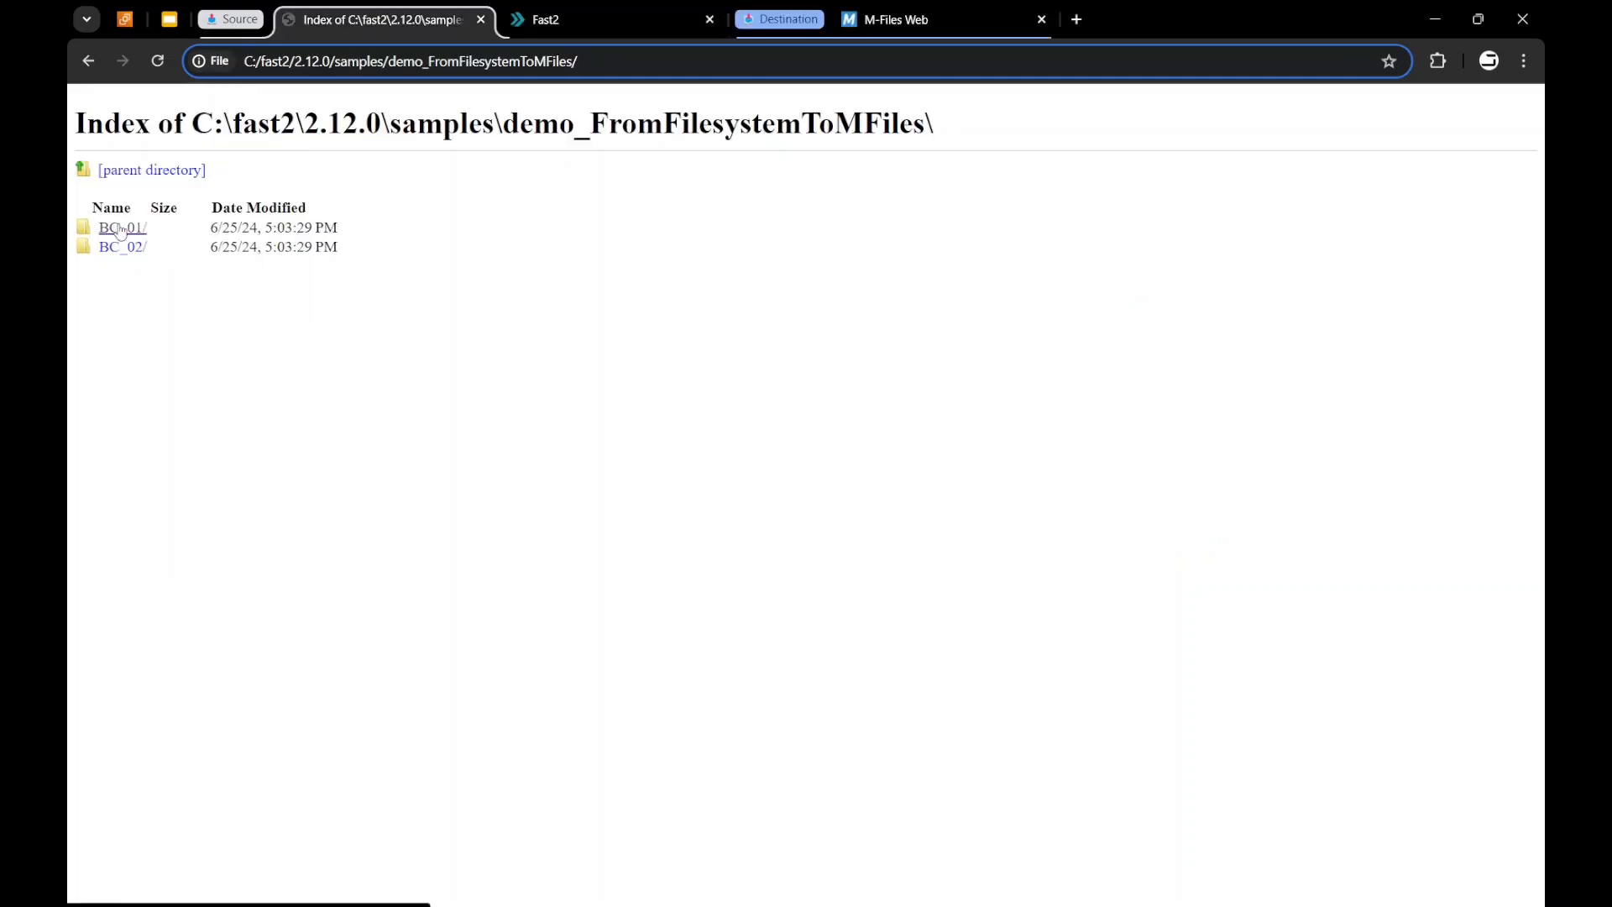
left_click(124, 248)
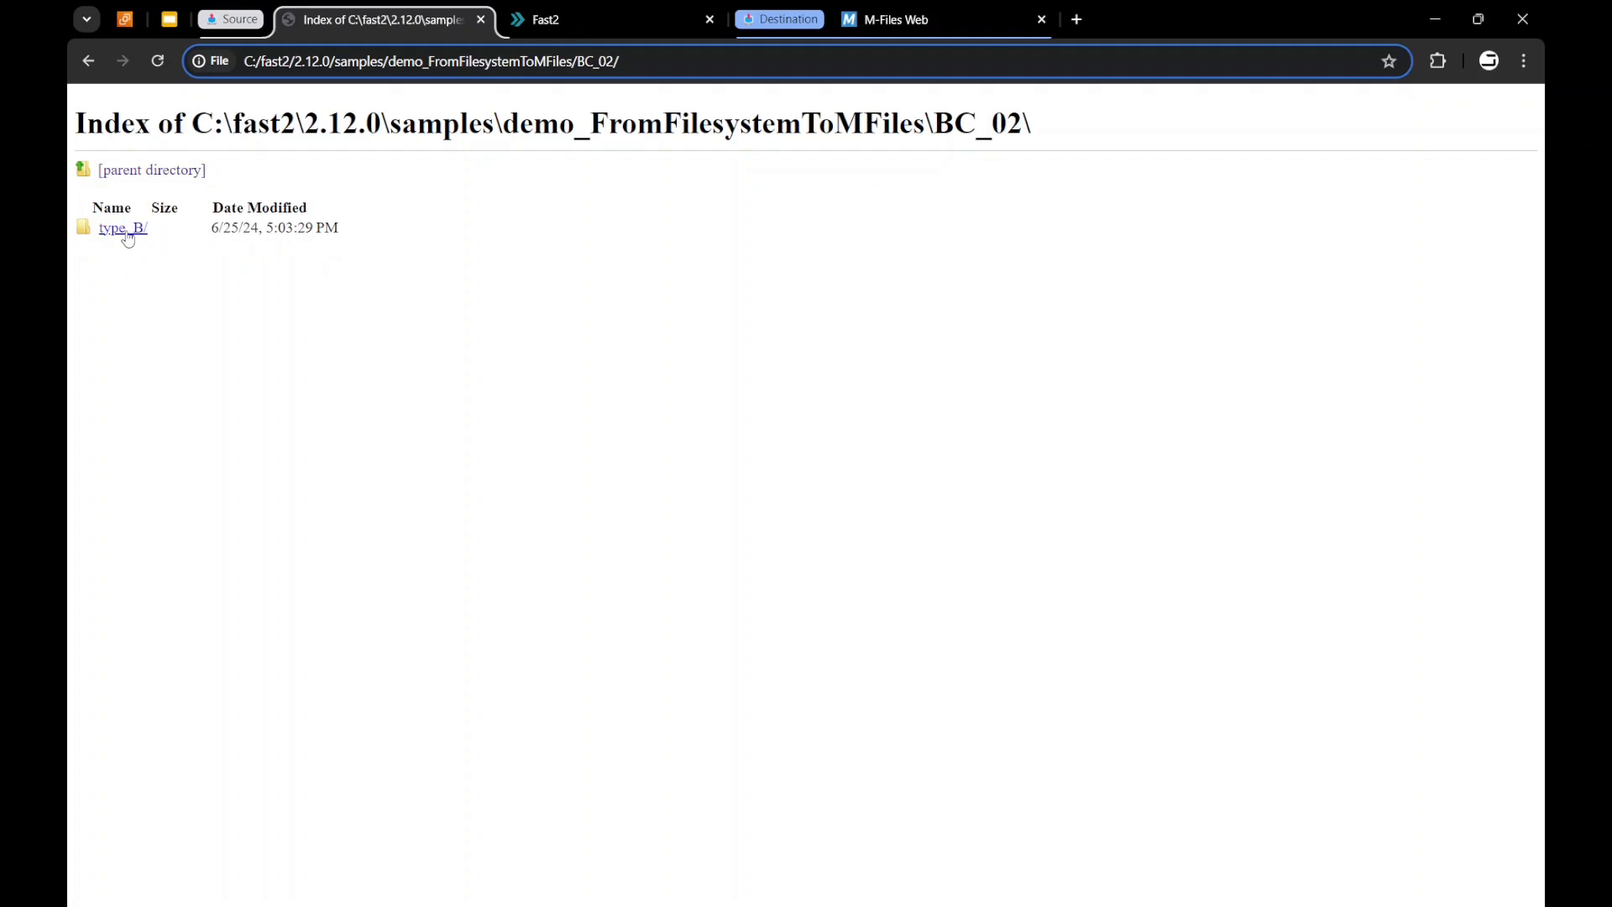
left_click(126, 234)
left_click(123, 231)
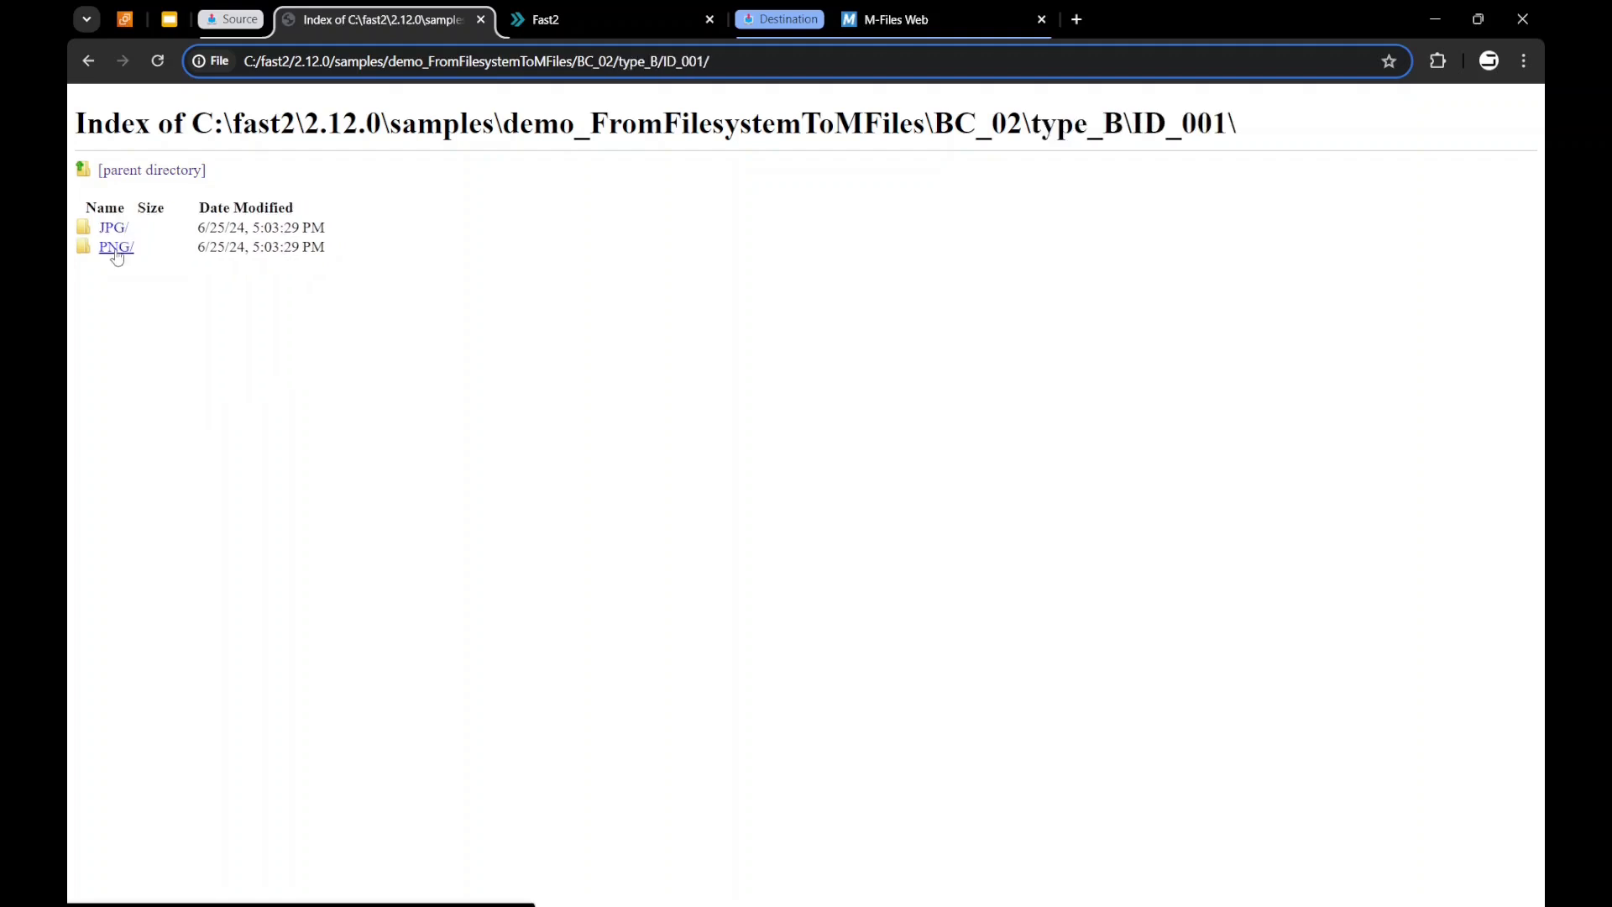
left_click(117, 252)
left_click(156, 236)
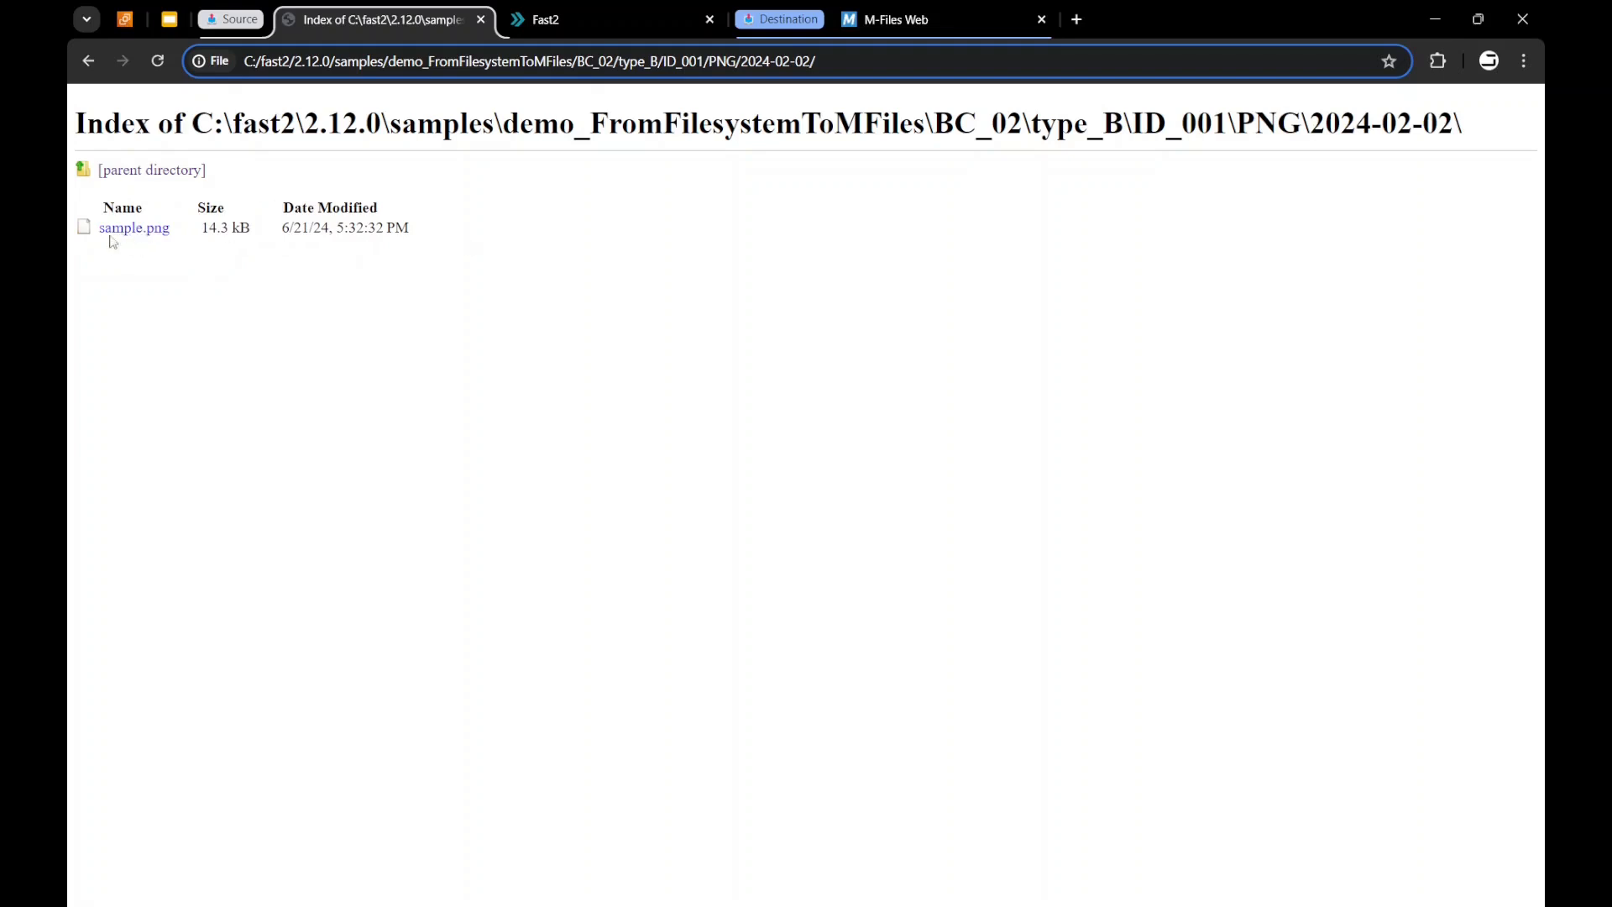
- Switch to the terminal and list the samples directory with tree to examine the PDF, JPG and PNG sample files
key("alt+Tab")
type("tree")
key("Return")
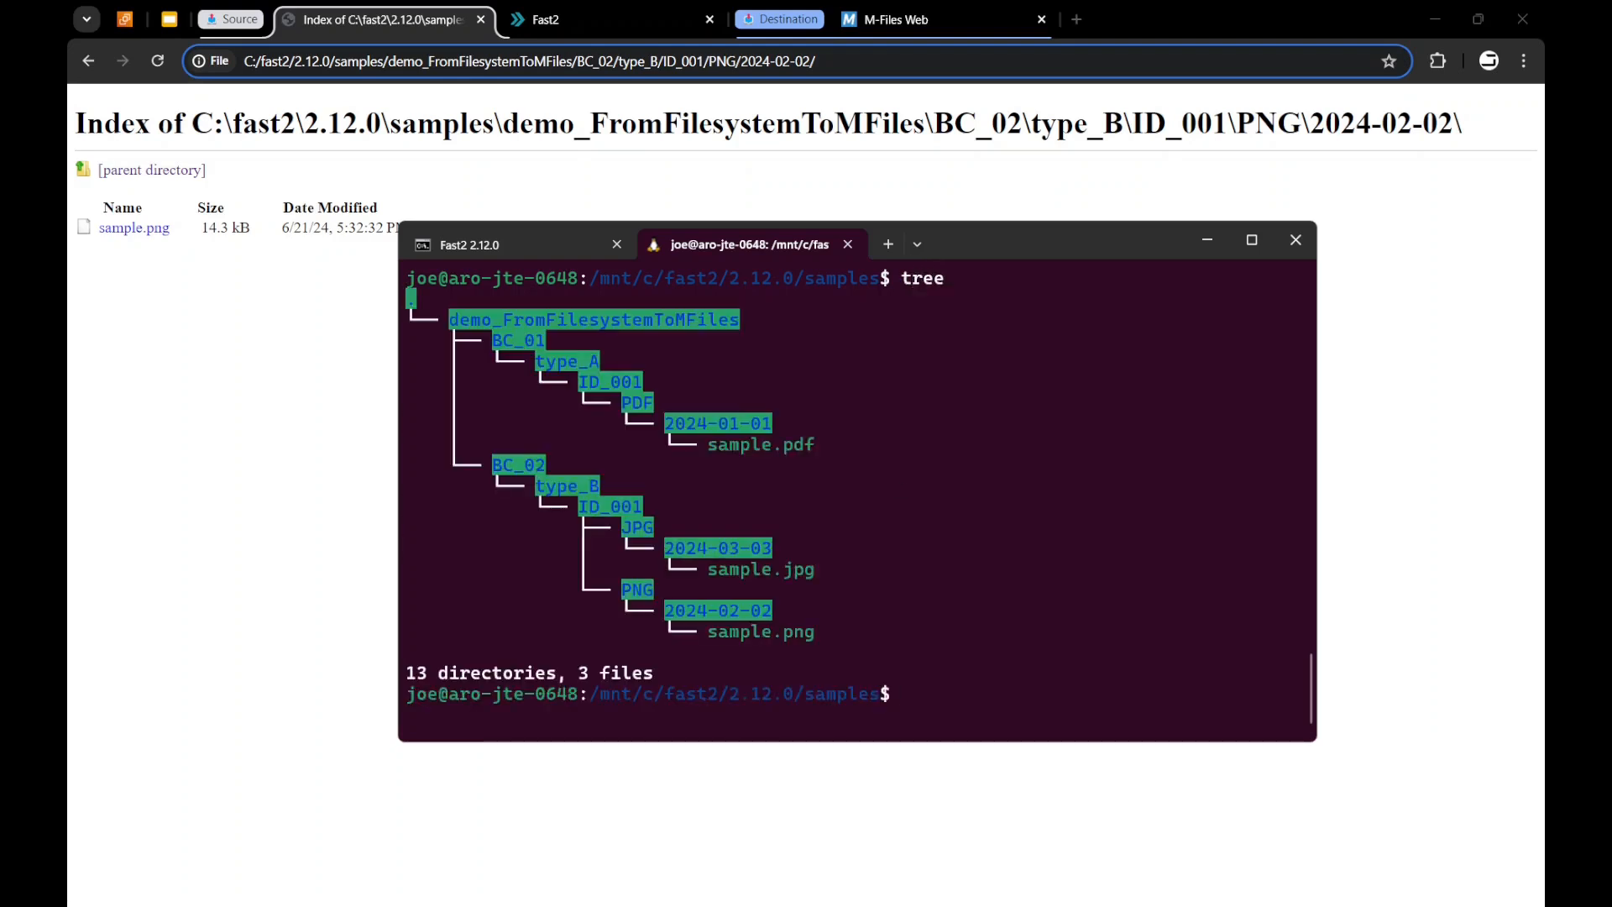
left_click_drag(709, 445, 826, 445)
left_click_drag(777, 571, 822, 571)
left_click_drag(793, 633, 826, 631)
left_click(183, 411)
- Return to Fast2, run a campaign of the draft map, and inspect the documents processed by LocalSource
left_click(576, 19)
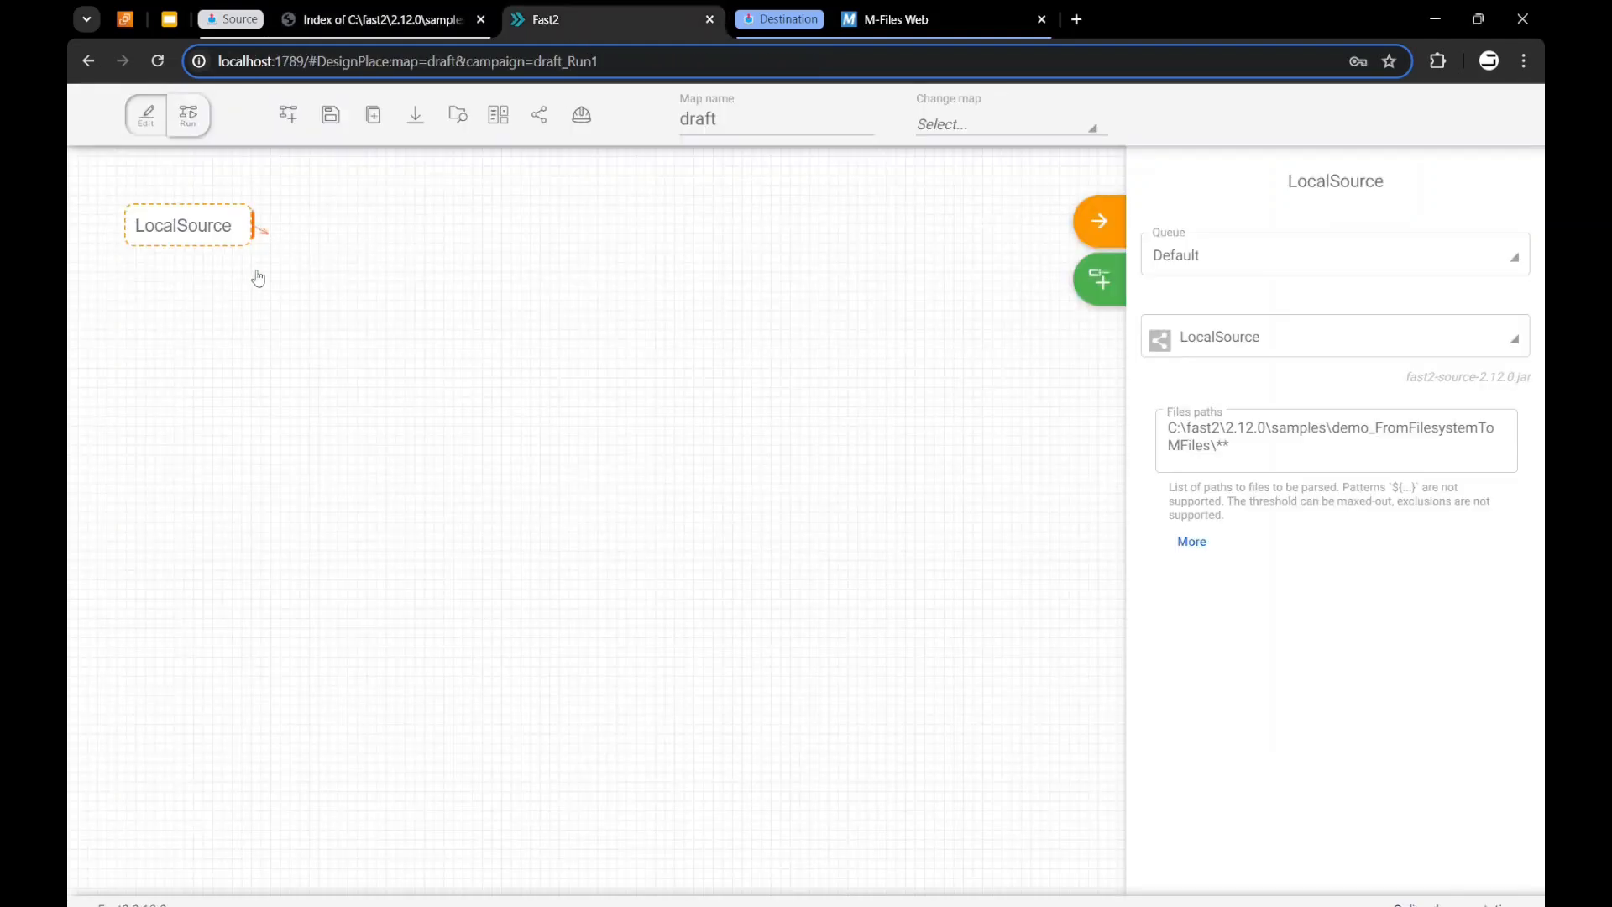
left_click_drag(1248, 448, 1166, 435)
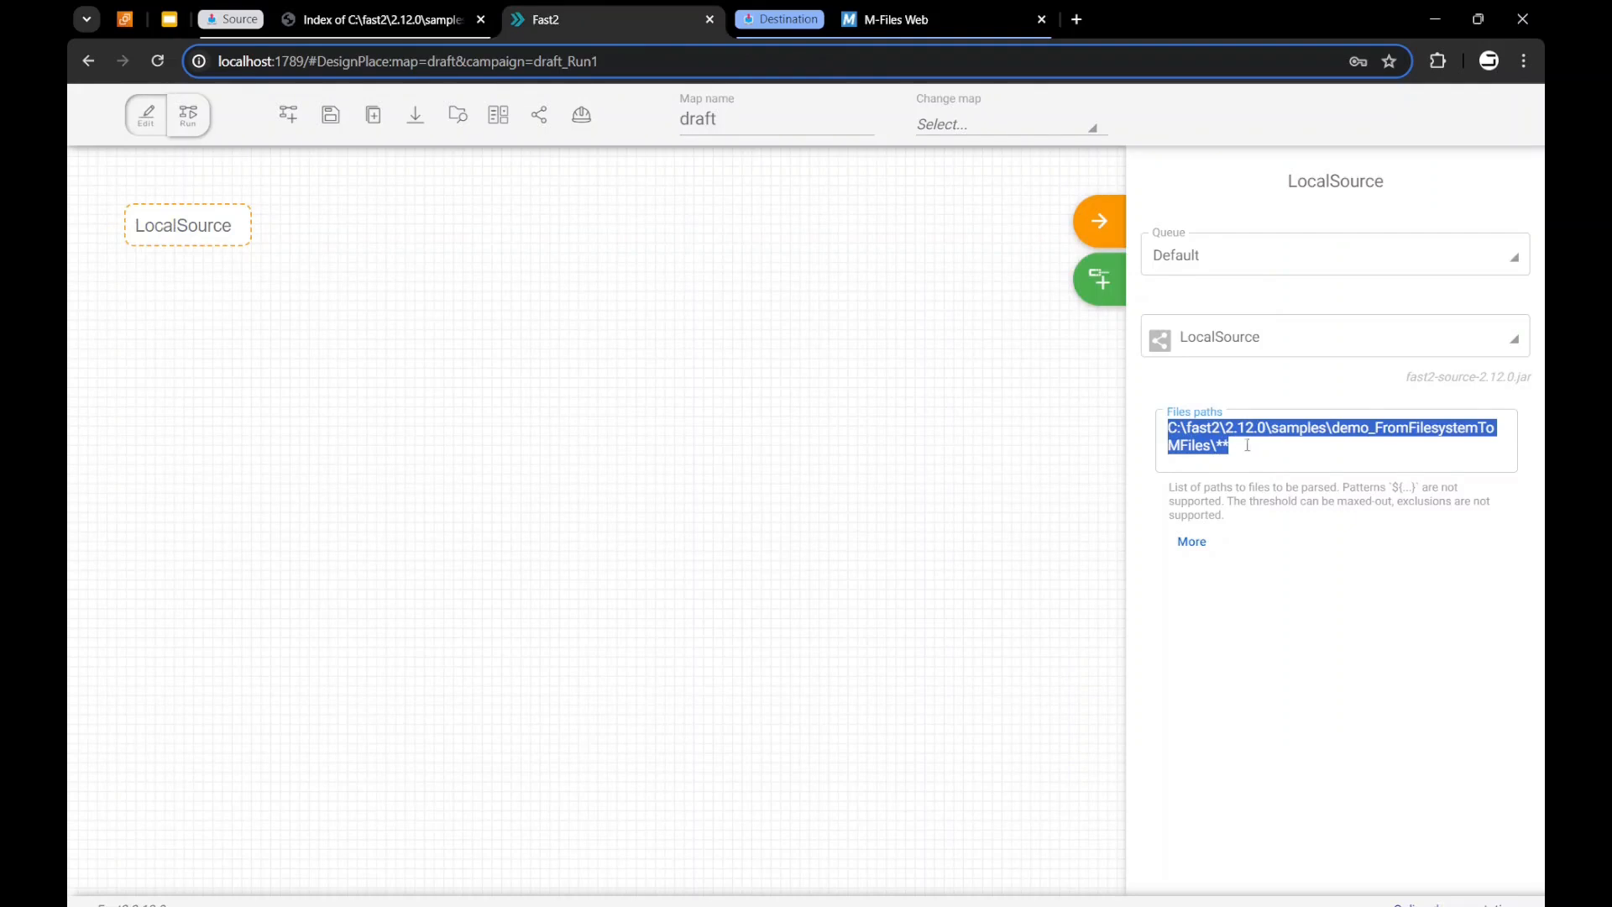
left_click(190, 117)
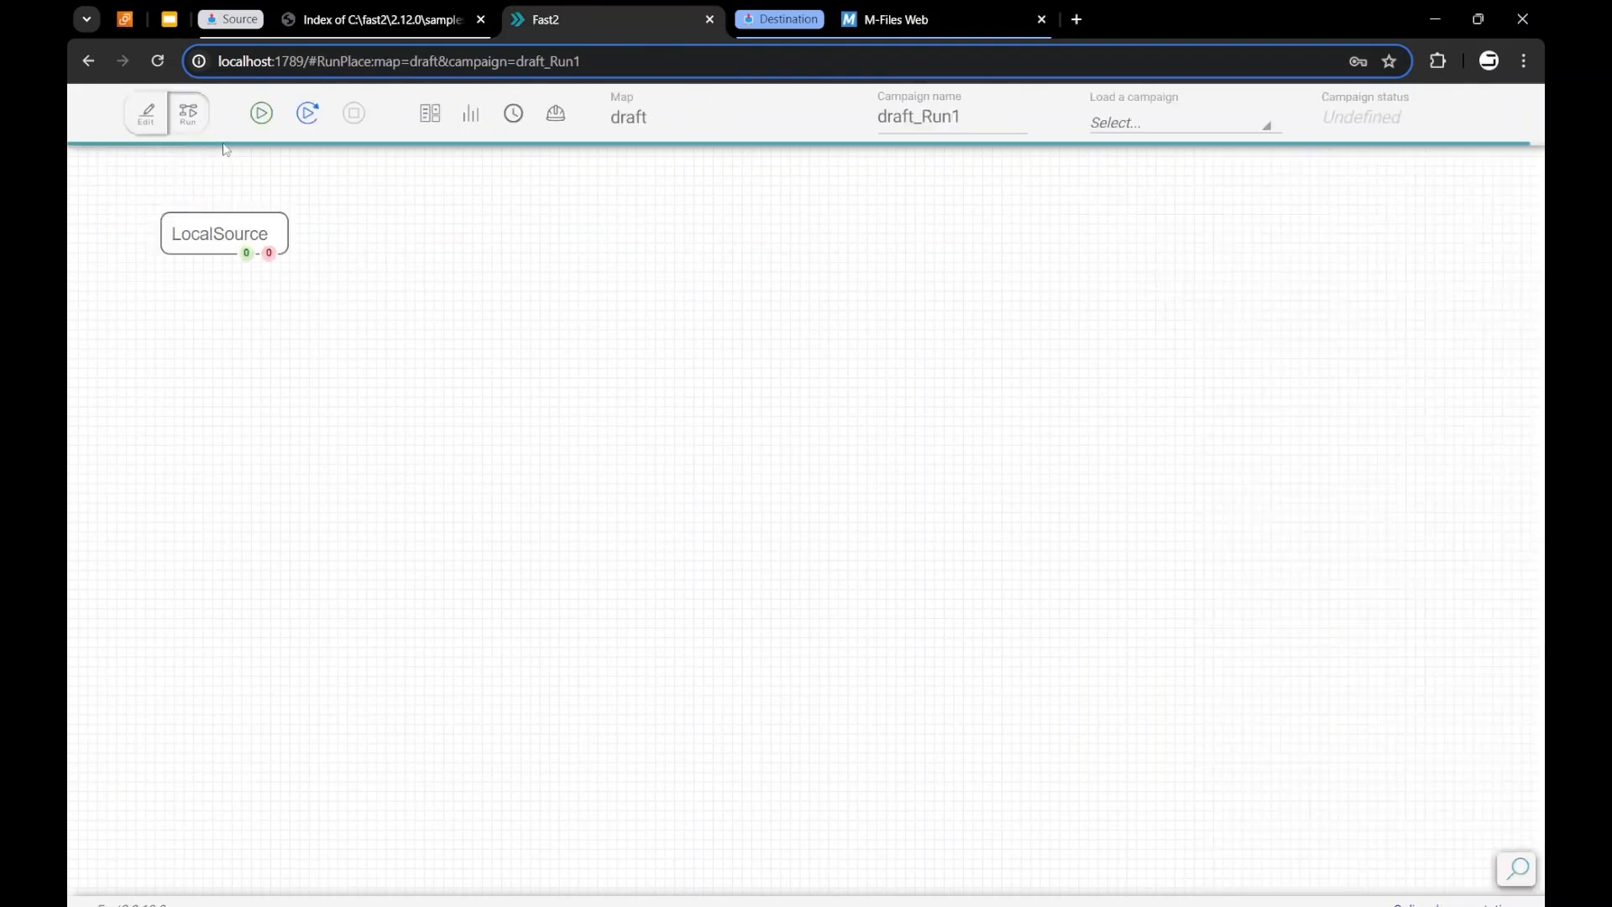
left_click(261, 113)
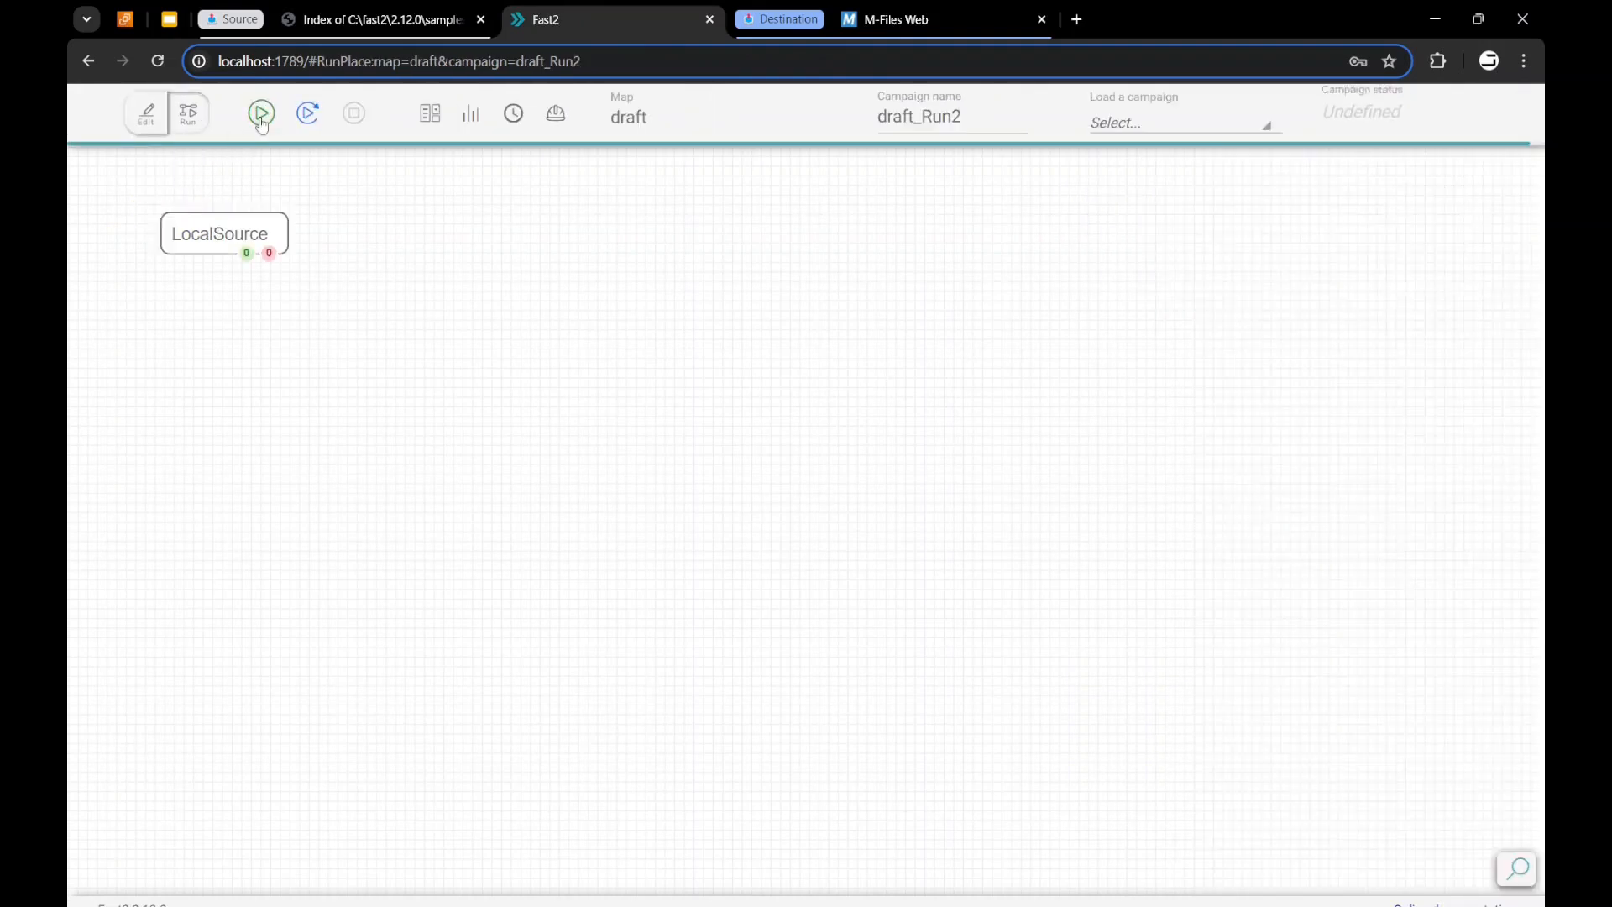
left_click(248, 260)
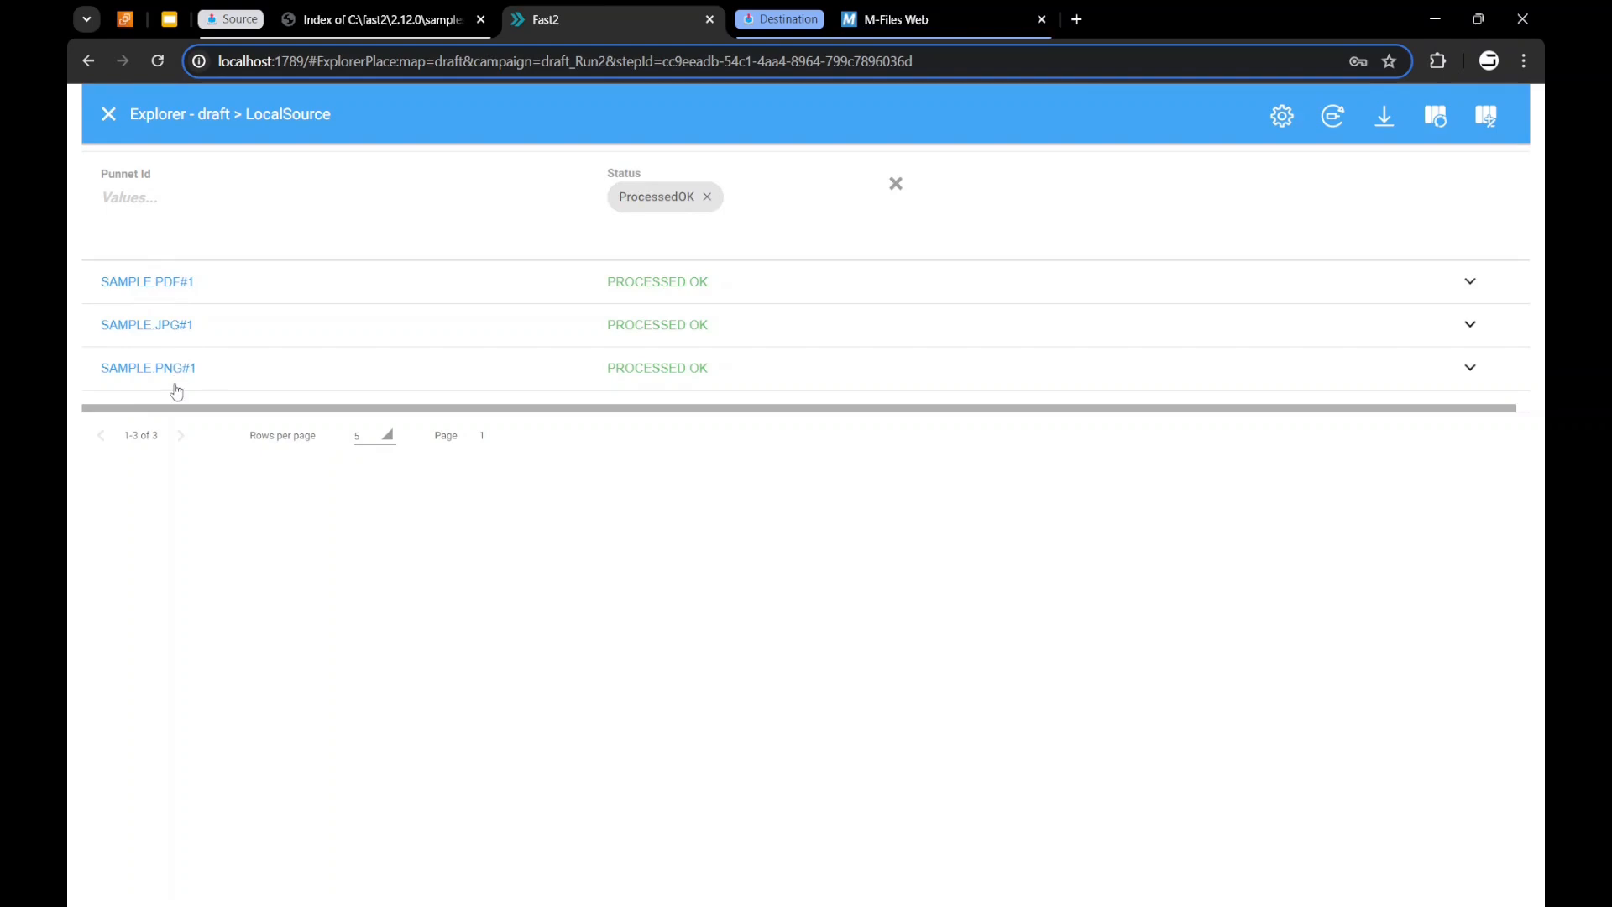
left_click(108, 122)
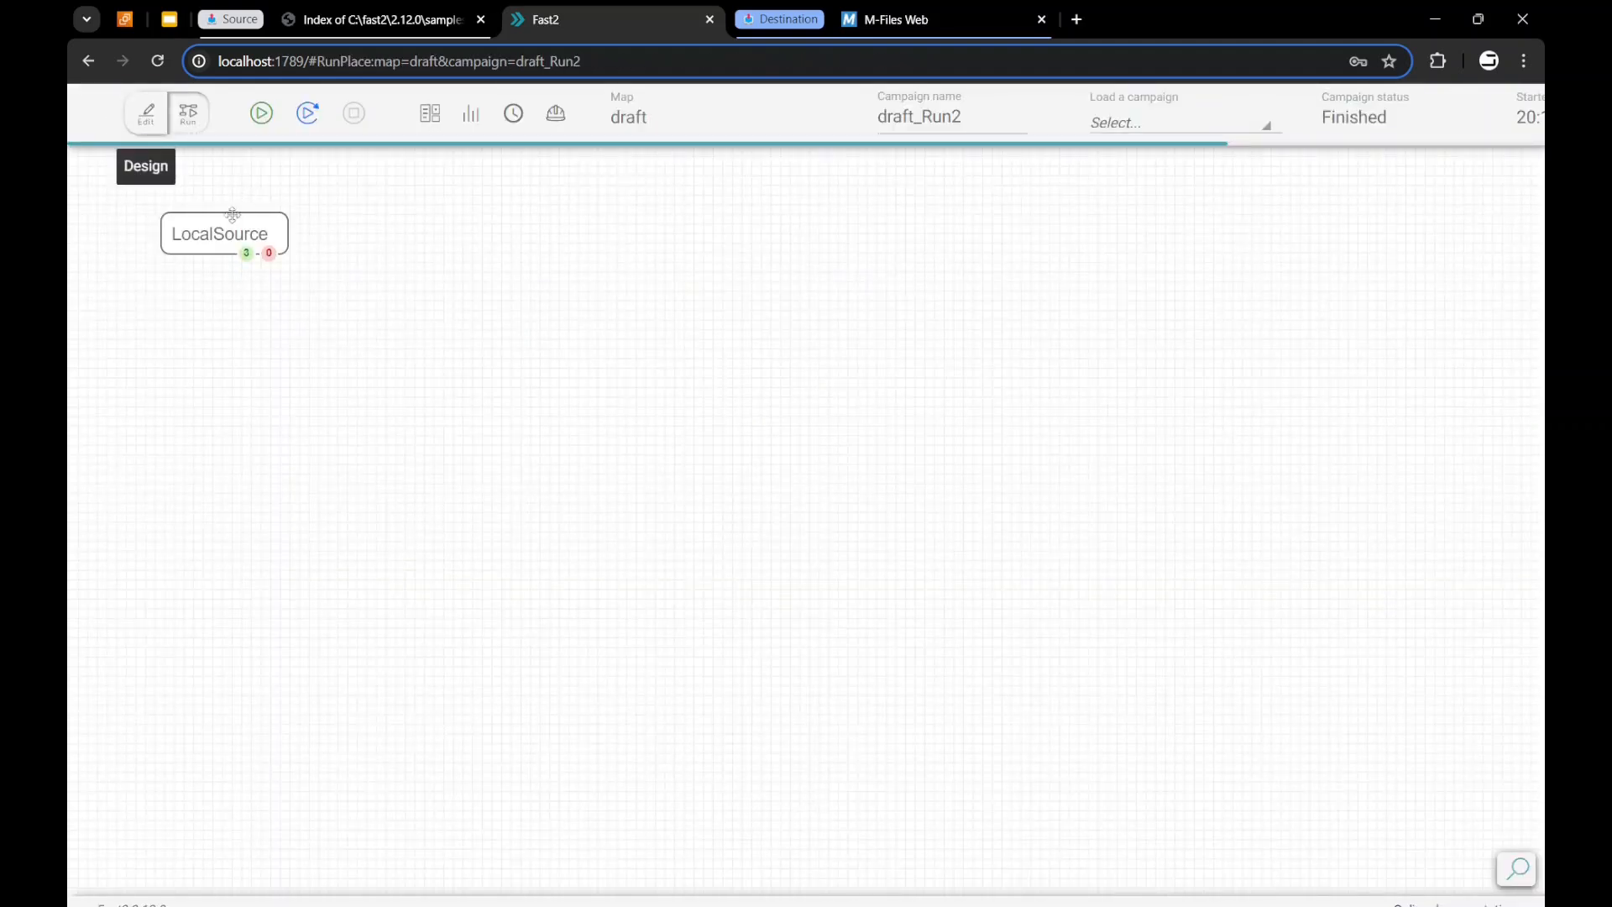
- Add an MFilesInjector task to the draft map and link LocalSource to it
left_click(149, 124)
left_click(1519, 280)
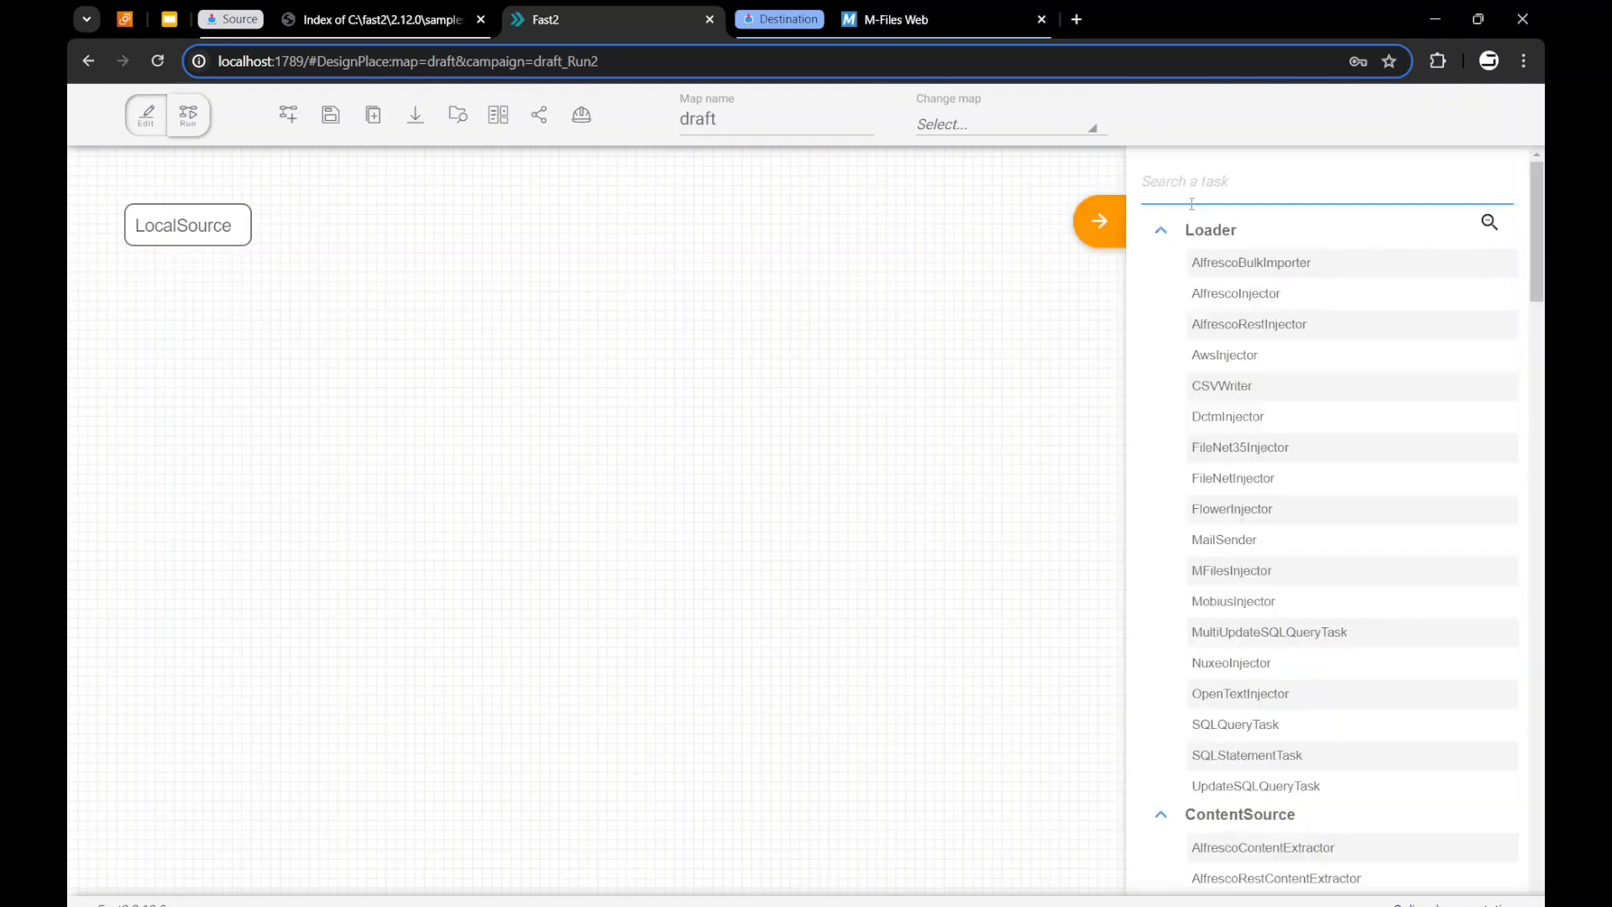
type("mfil")
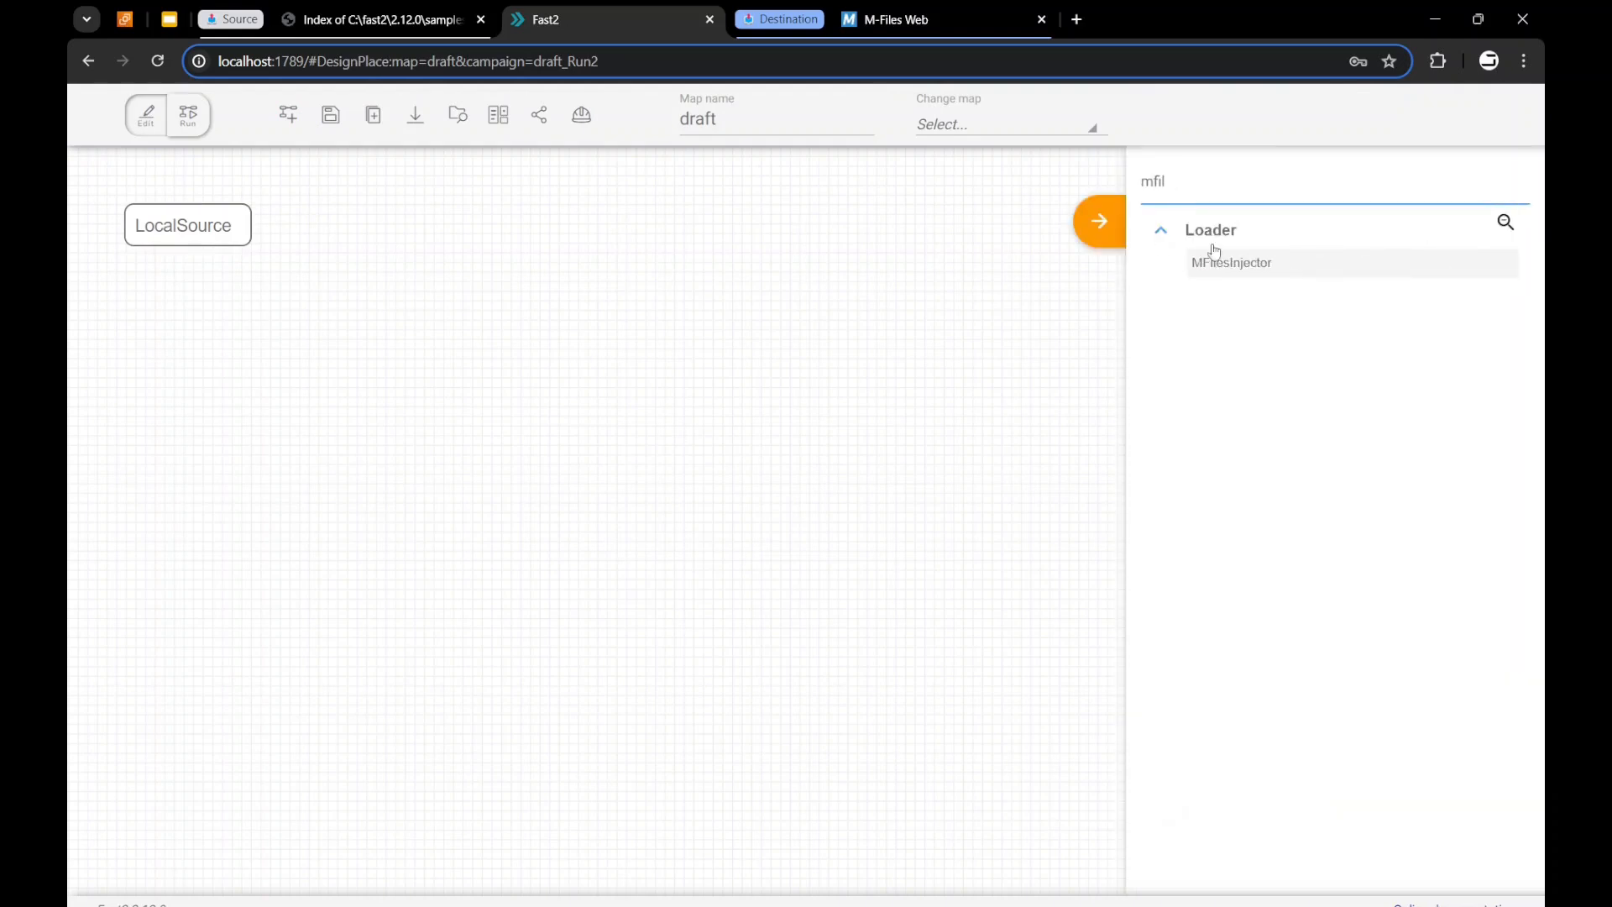
left_click(1240, 270)
left_click_drag(265, 273, 601, 319)
left_click_drag(269, 227, 529, 332)
left_click_drag(626, 320, 749, 253)
- Assign MFilesConnectionProvider as the MFilesInjector's connection provider and review its endpoint and login fields
left_click(1192, 420)
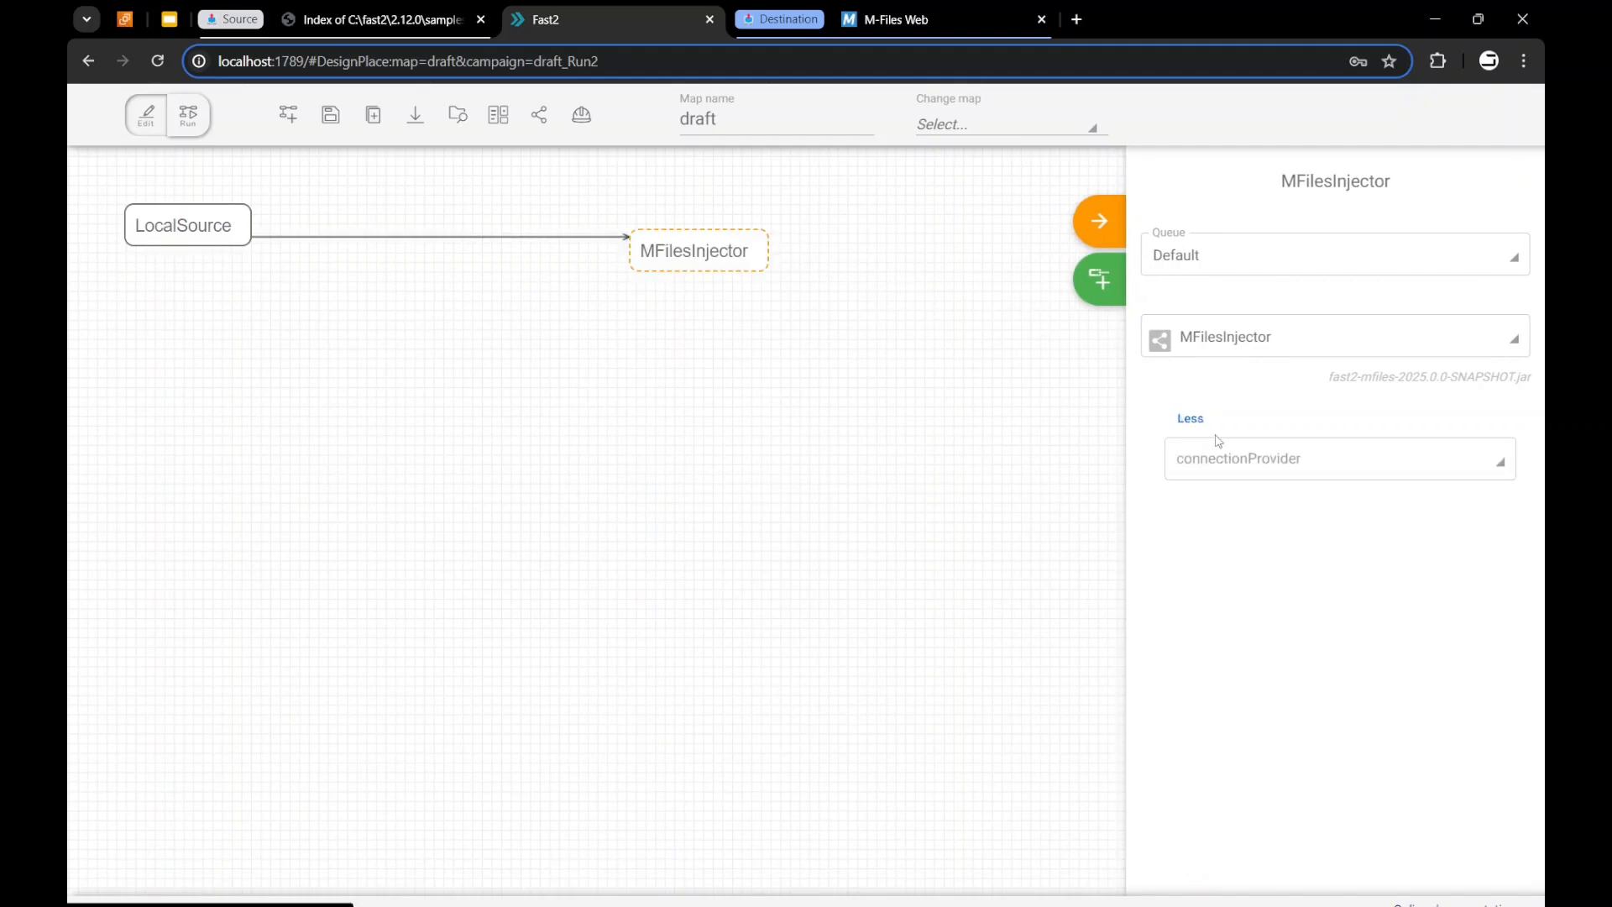
left_click(1255, 454)
left_click(1247, 549)
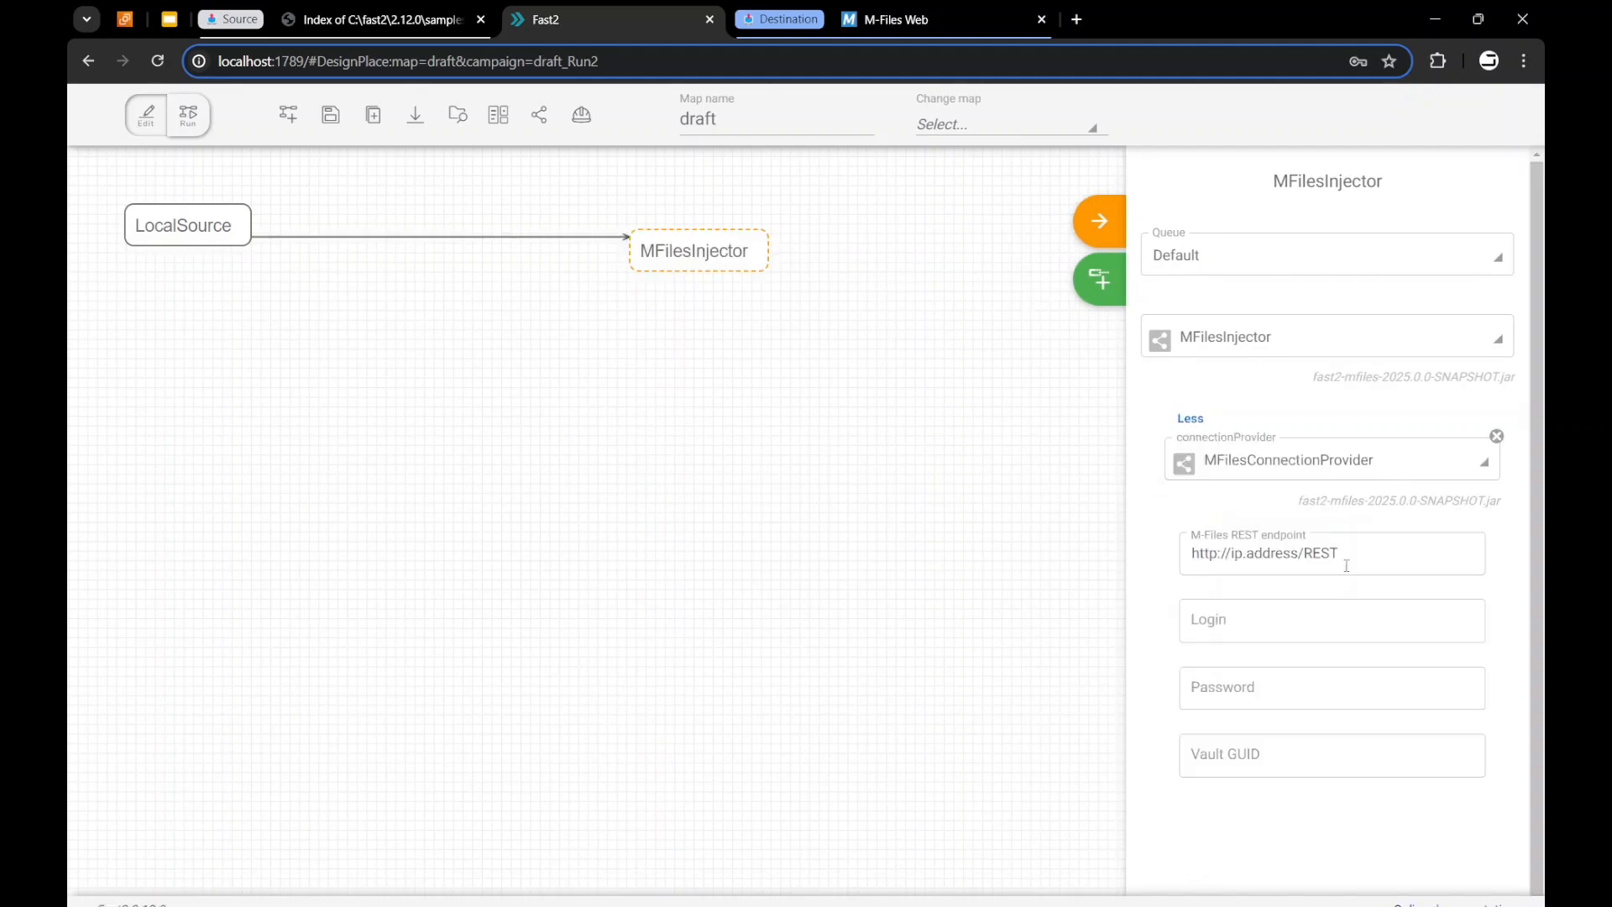
left_click_drag(1354, 554, 1192, 553)
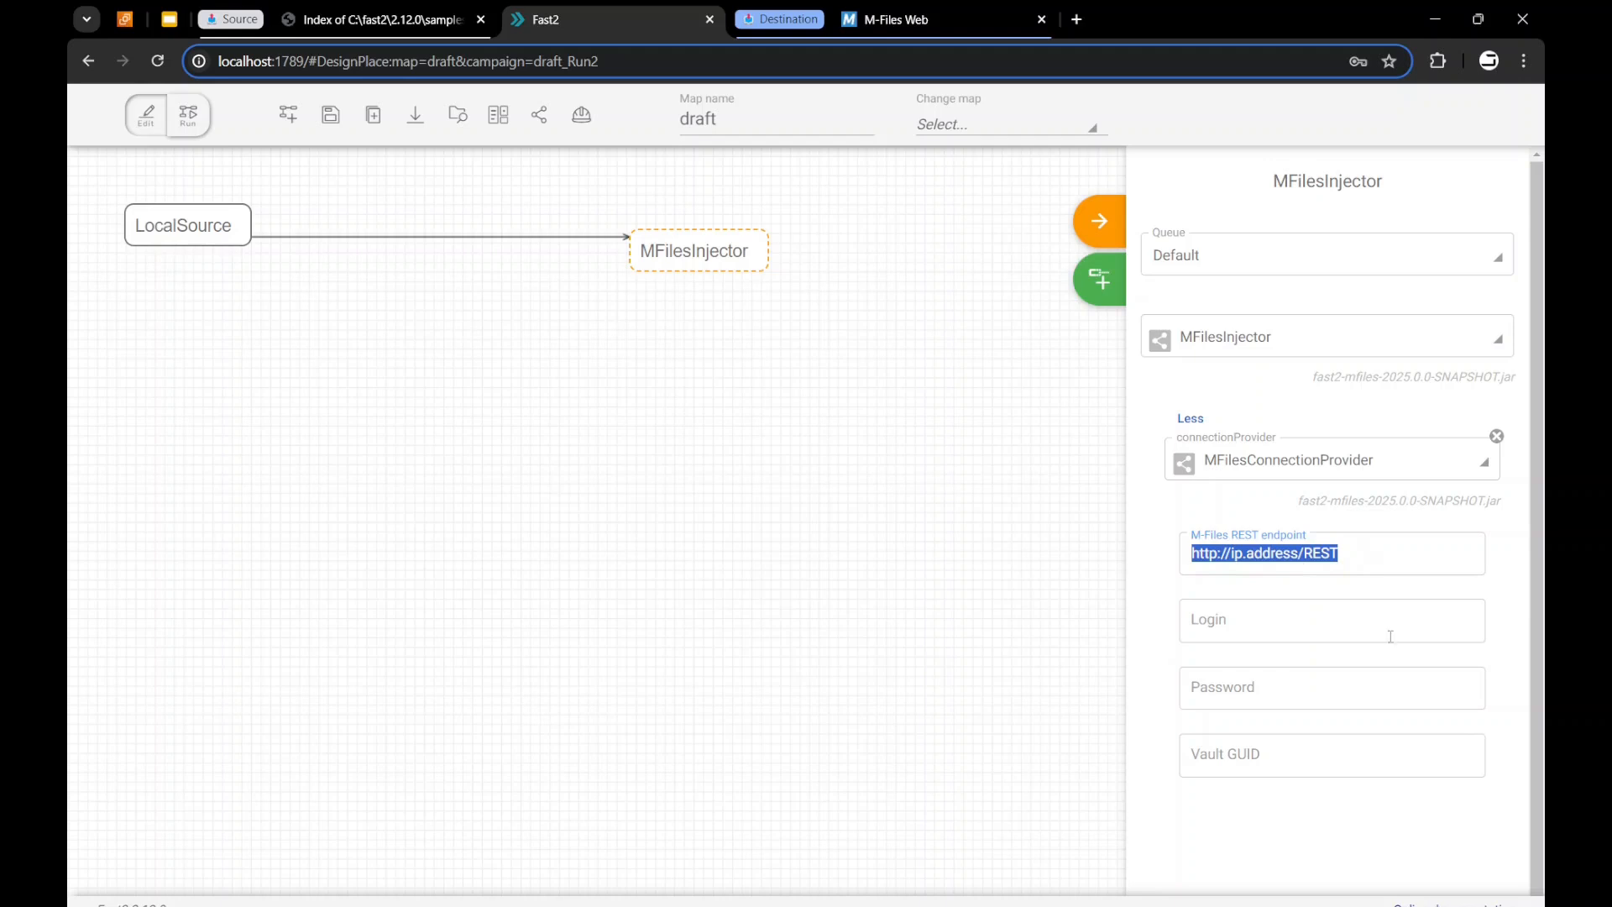
left_click(1279, 627)
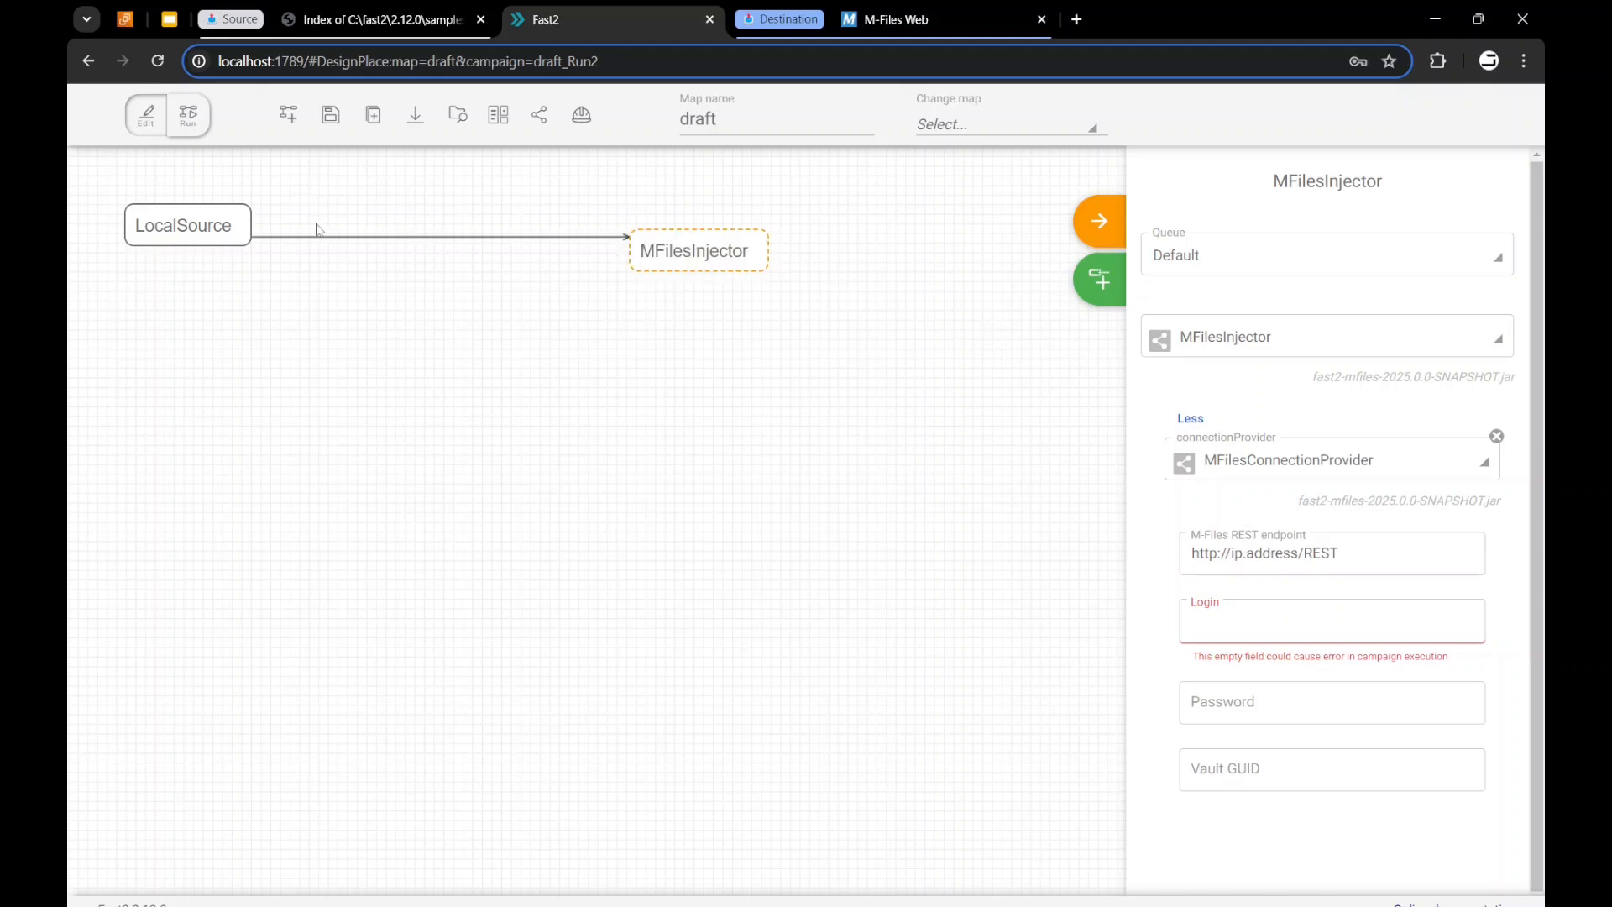
- Load the existing demo map in place of the draft
left_click(974, 128)
left_click(950, 254)
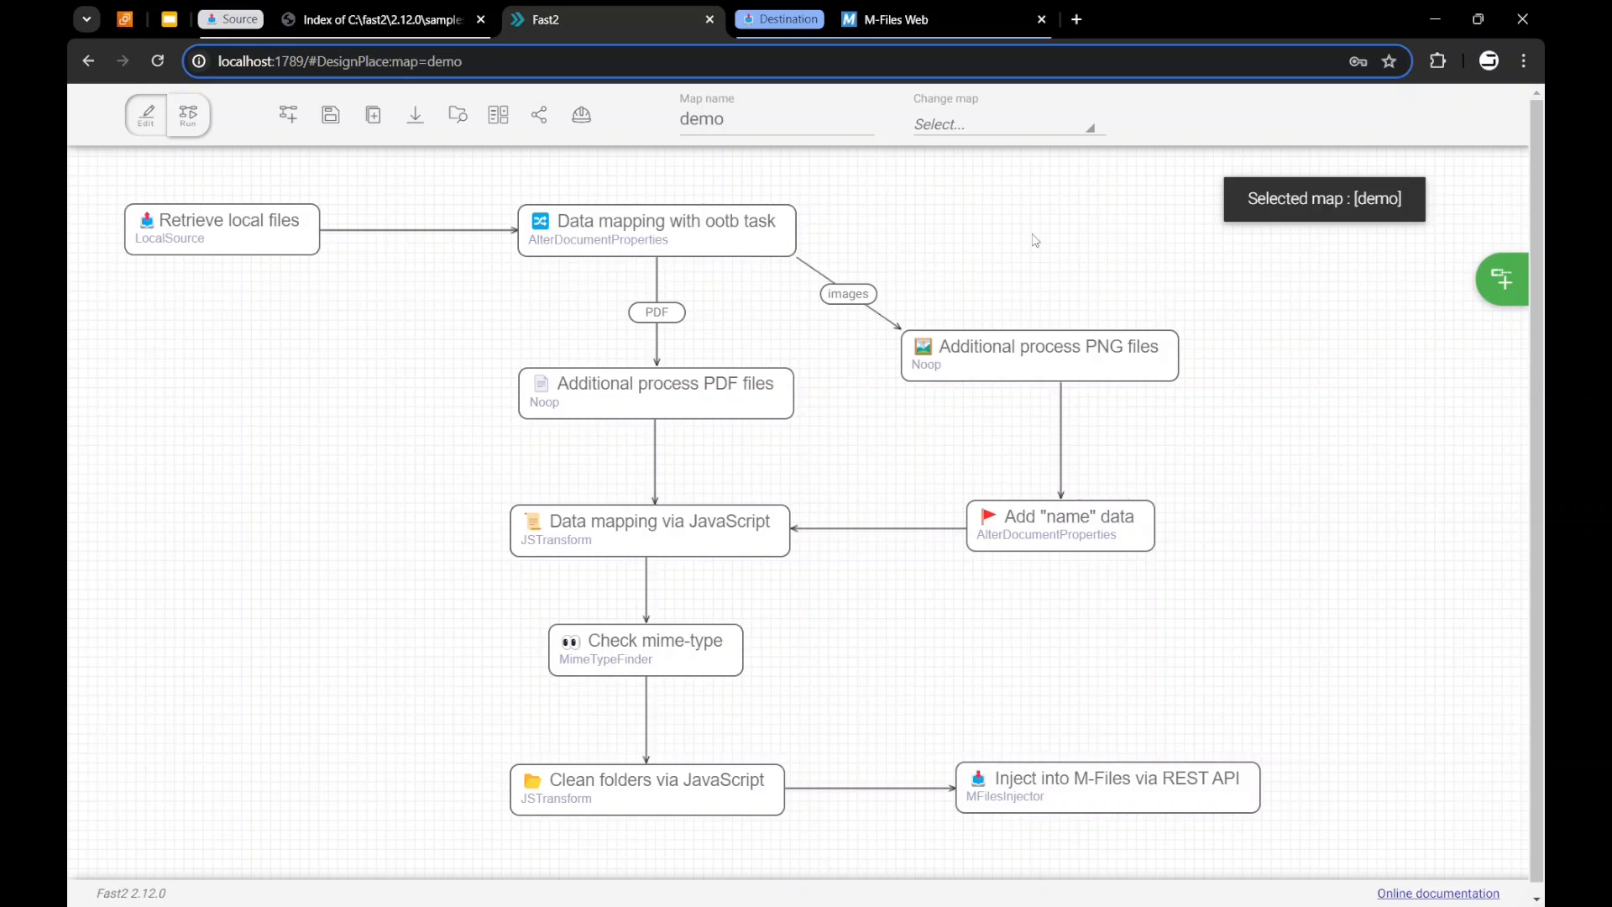
mouse_move(139, 267)
left_click_drag(139, 267, 291, 282)
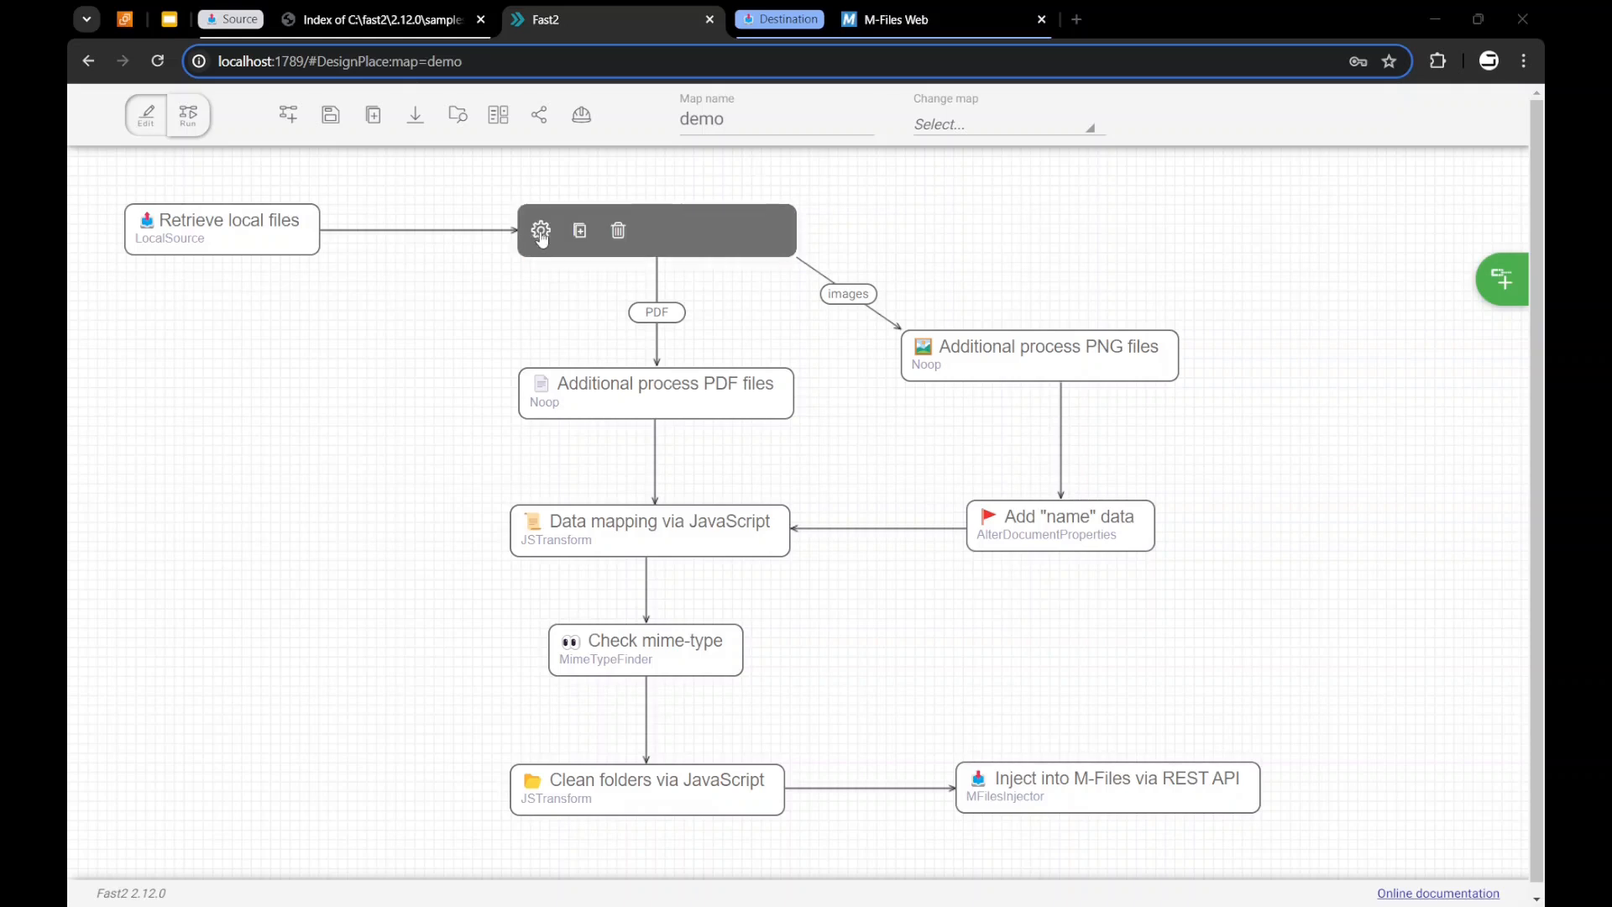
- Examine the property map keys and absolutePath patterns in the "Data mapping with ootb task" settings
left_click(540, 230)
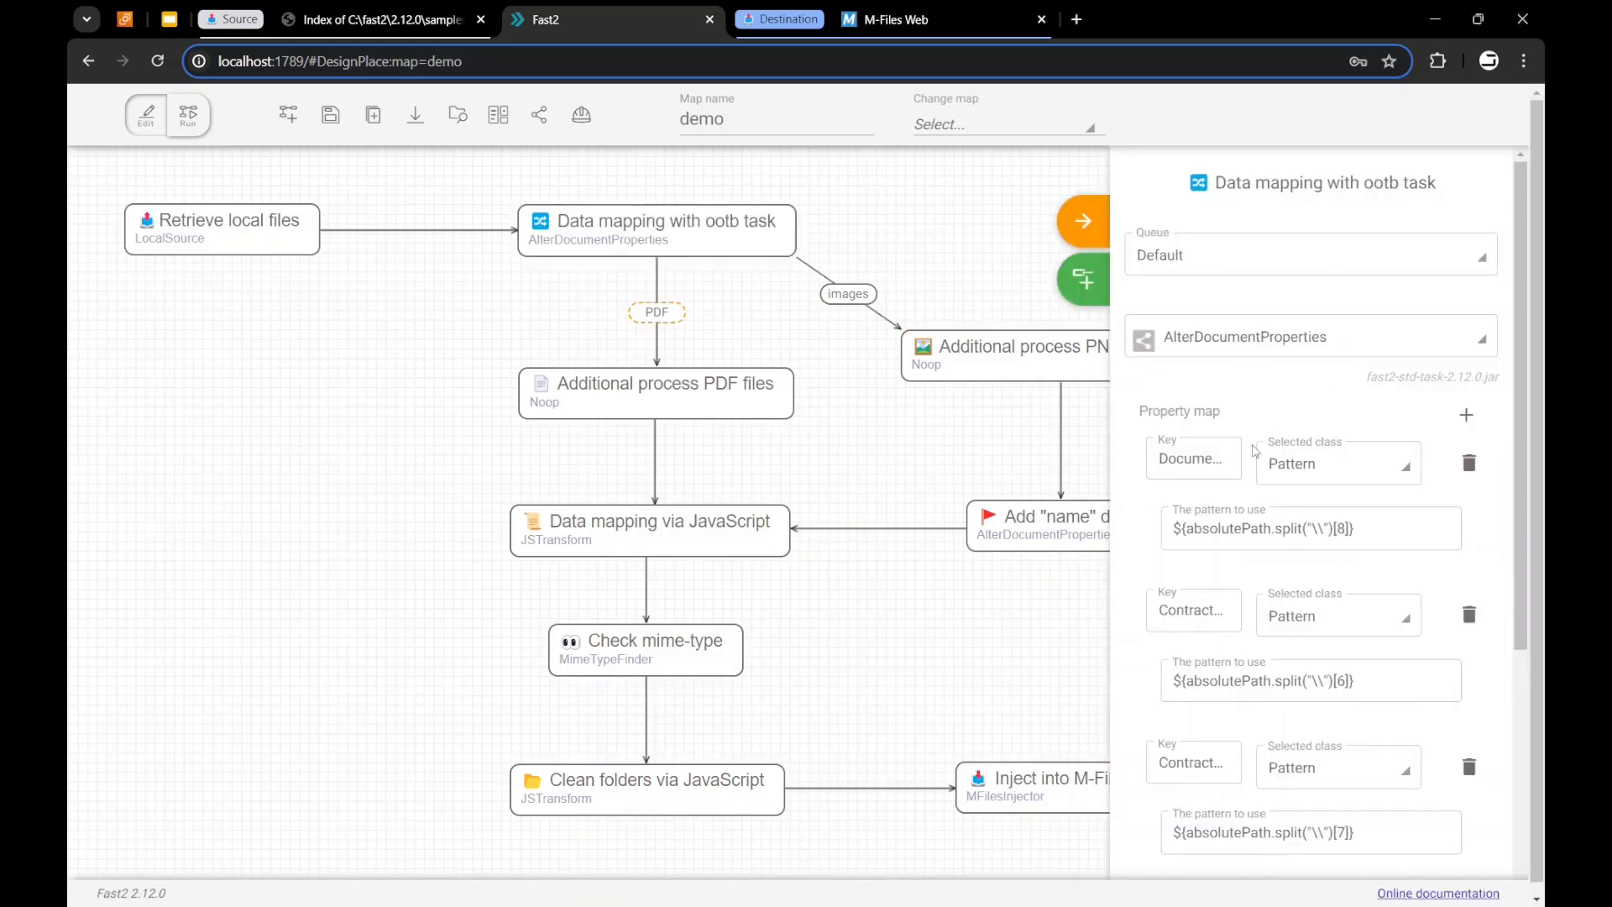
left_click_drag(1160, 458, 1230, 469)
left_click_drag(1186, 529, 1272, 529)
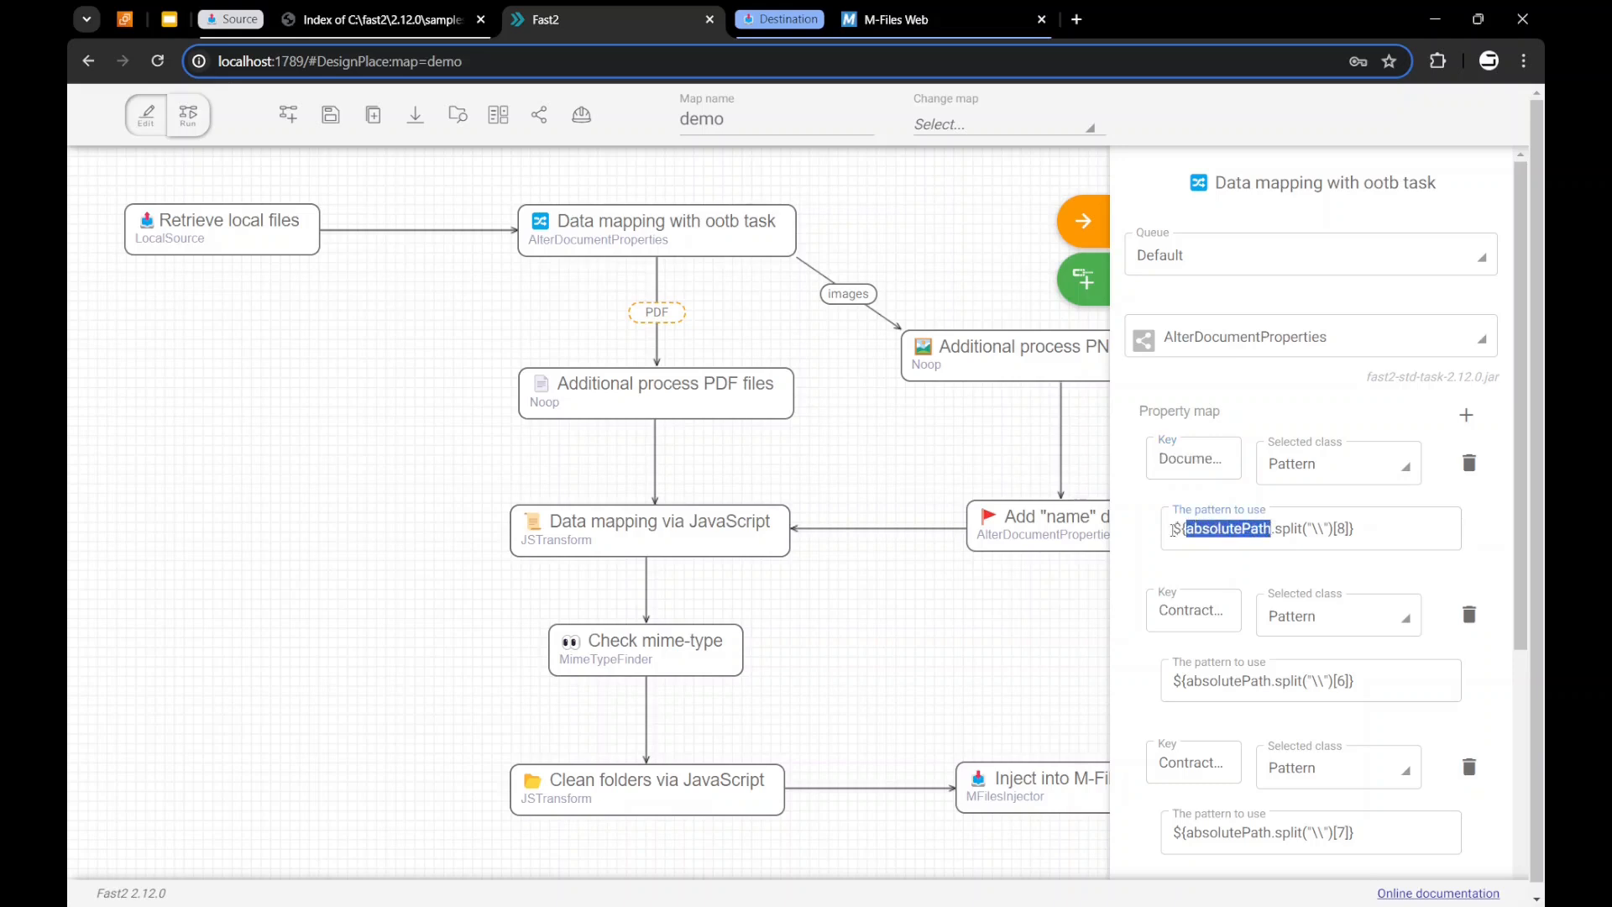
left_click(1183, 529)
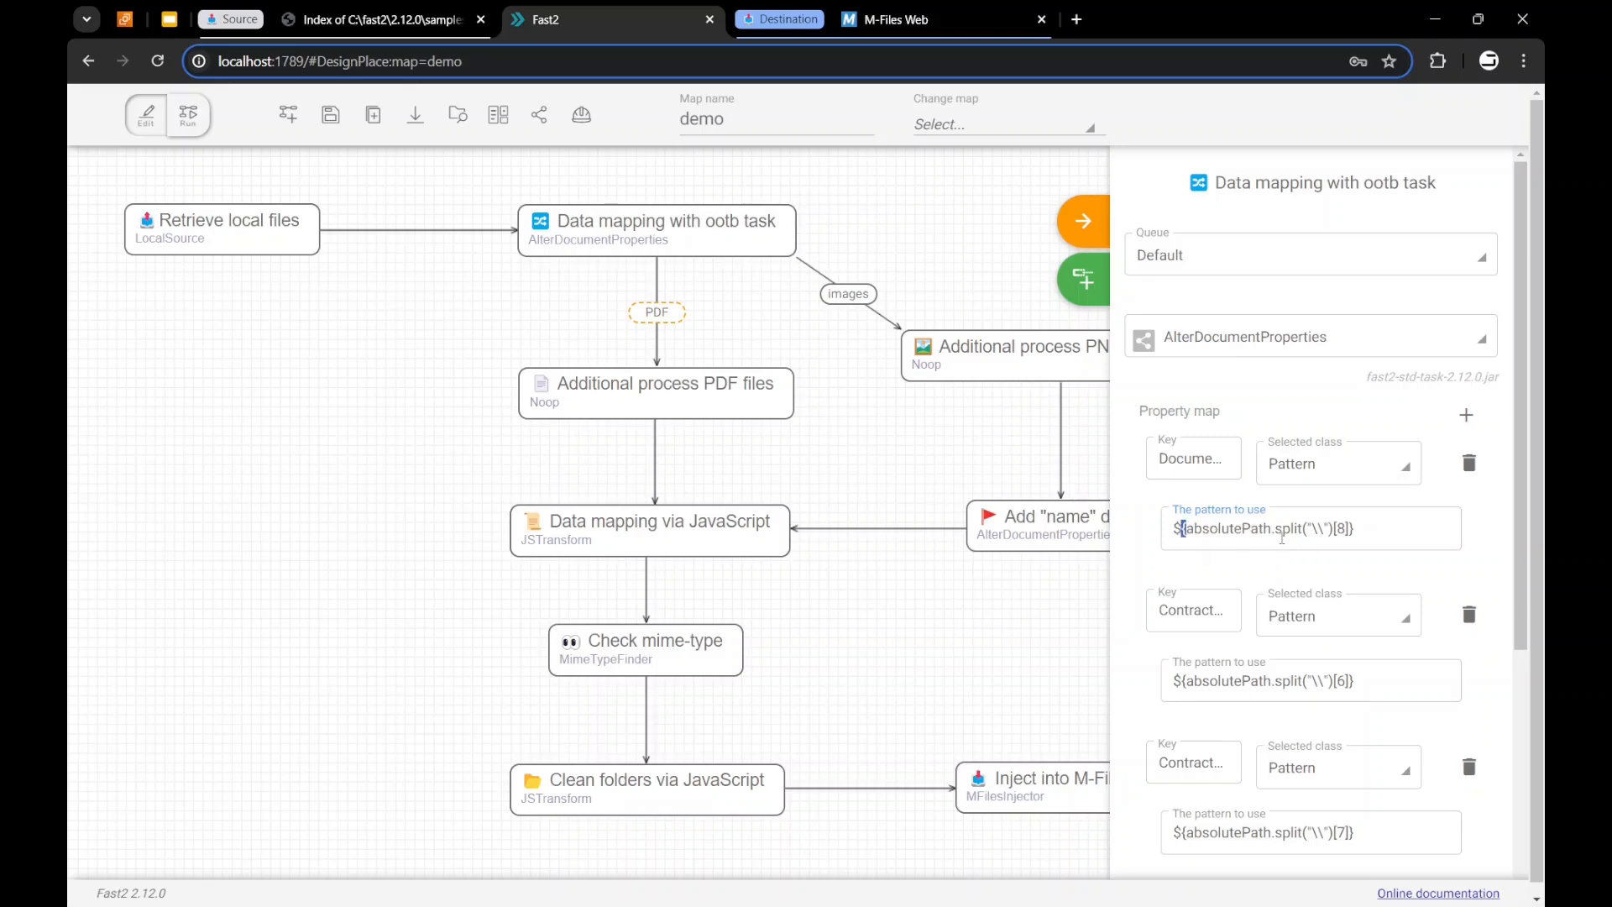
left_click_drag(1302, 528, 1333, 528)
double_click(1341, 528)
left_click_drag(1161, 460, 1246, 460)
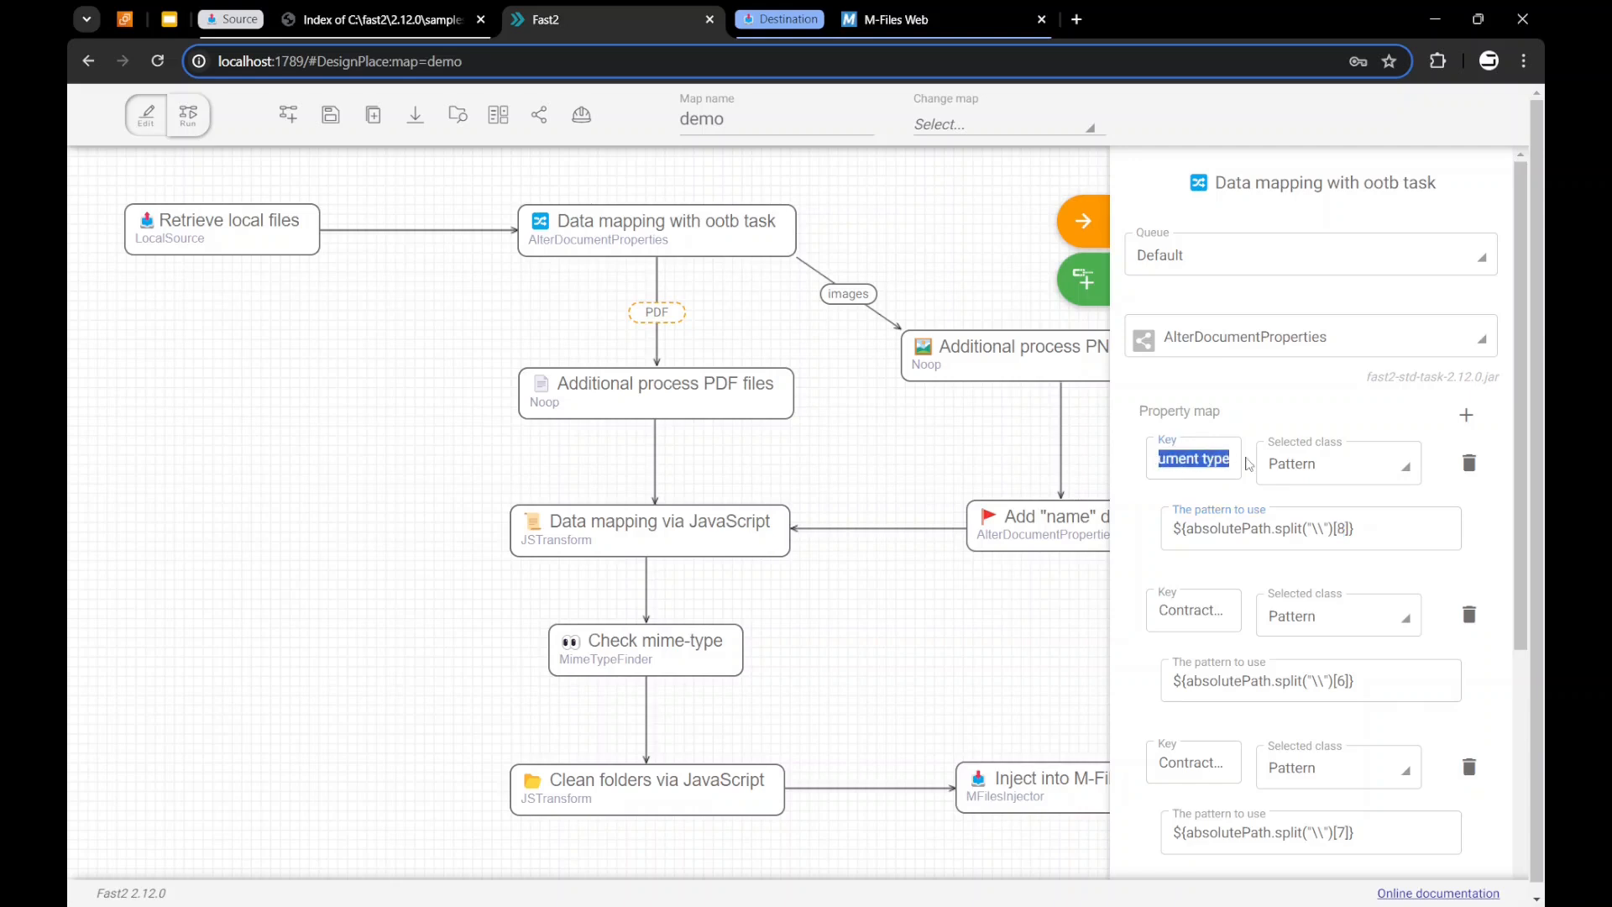
left_click_drag(1176, 610, 1251, 611)
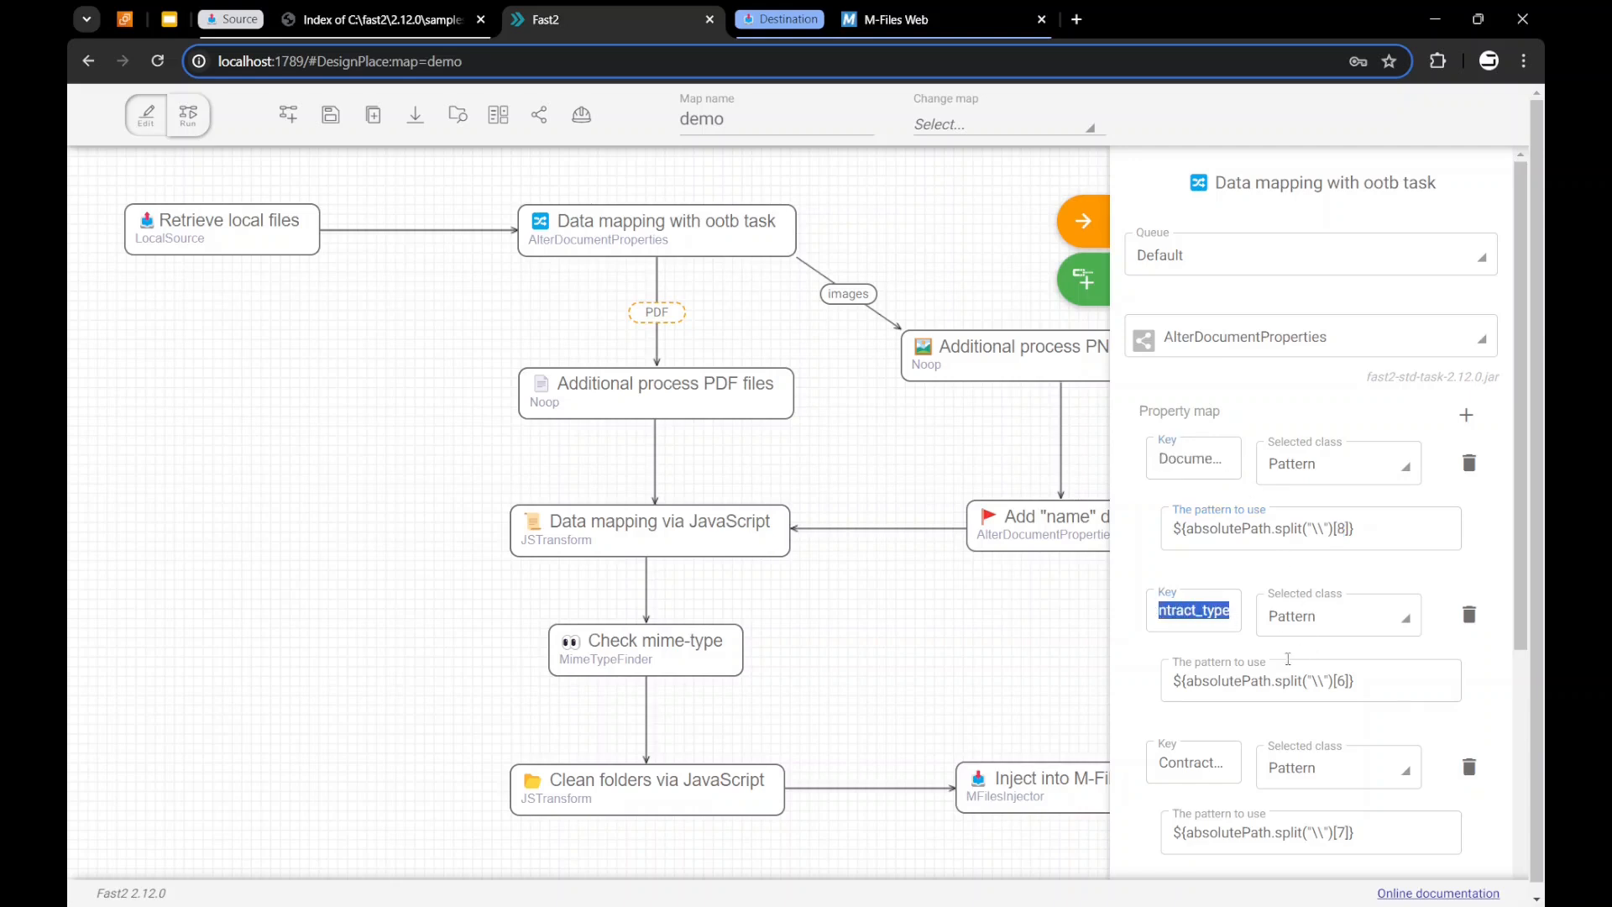
scroll(1297, 664, "down", 5)
left_click_drag(1272, 751, 1340, 747)
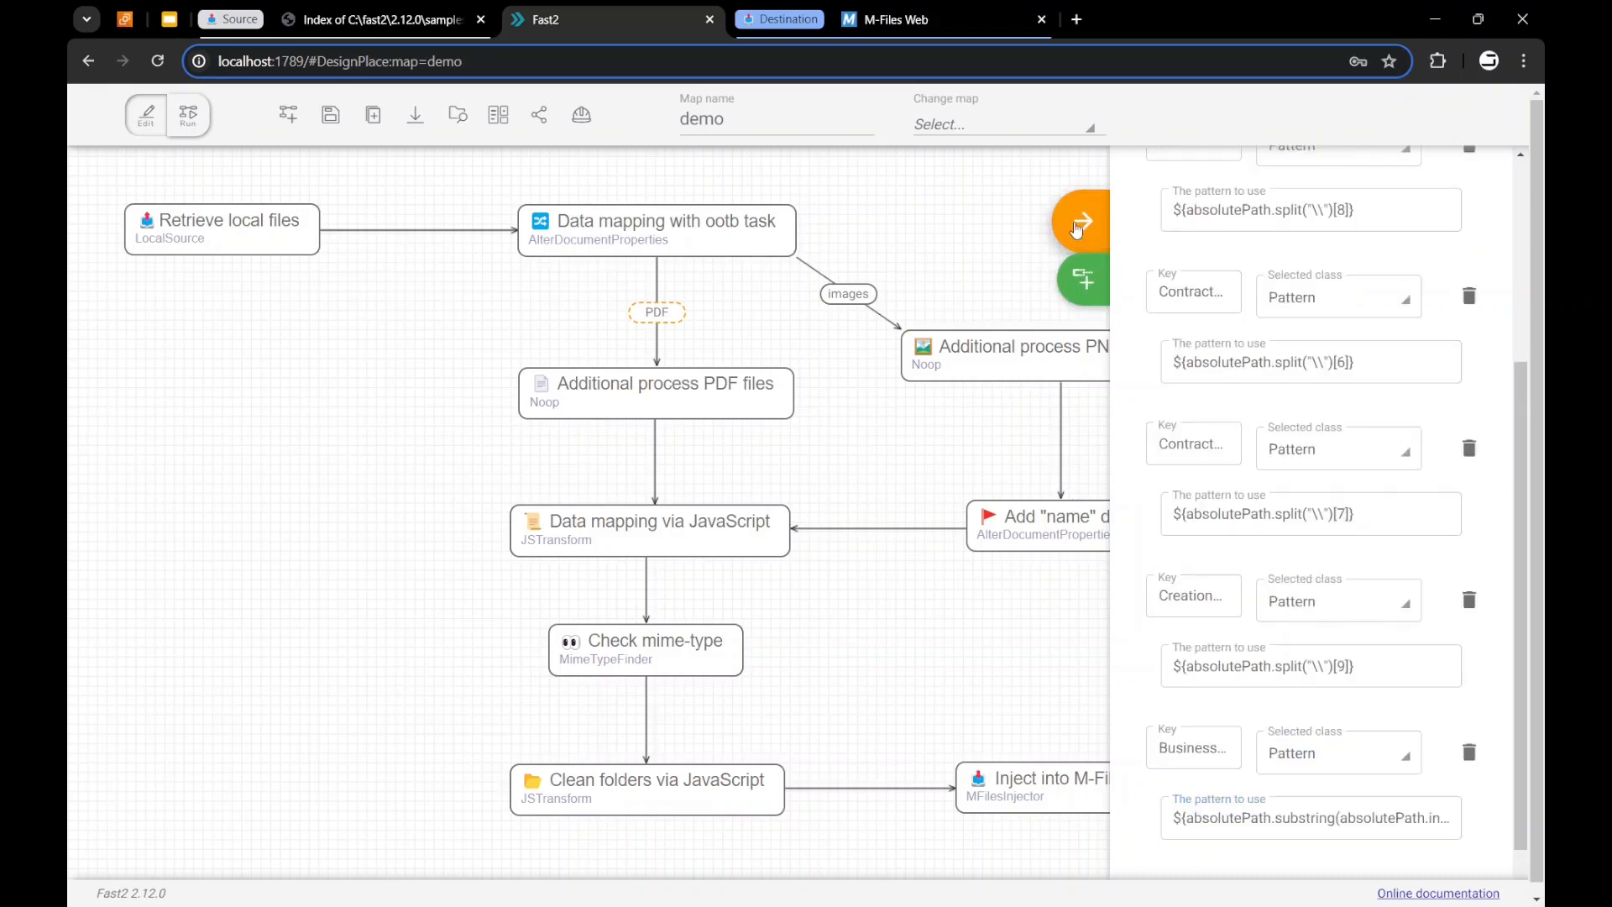
left_click(1083, 221)
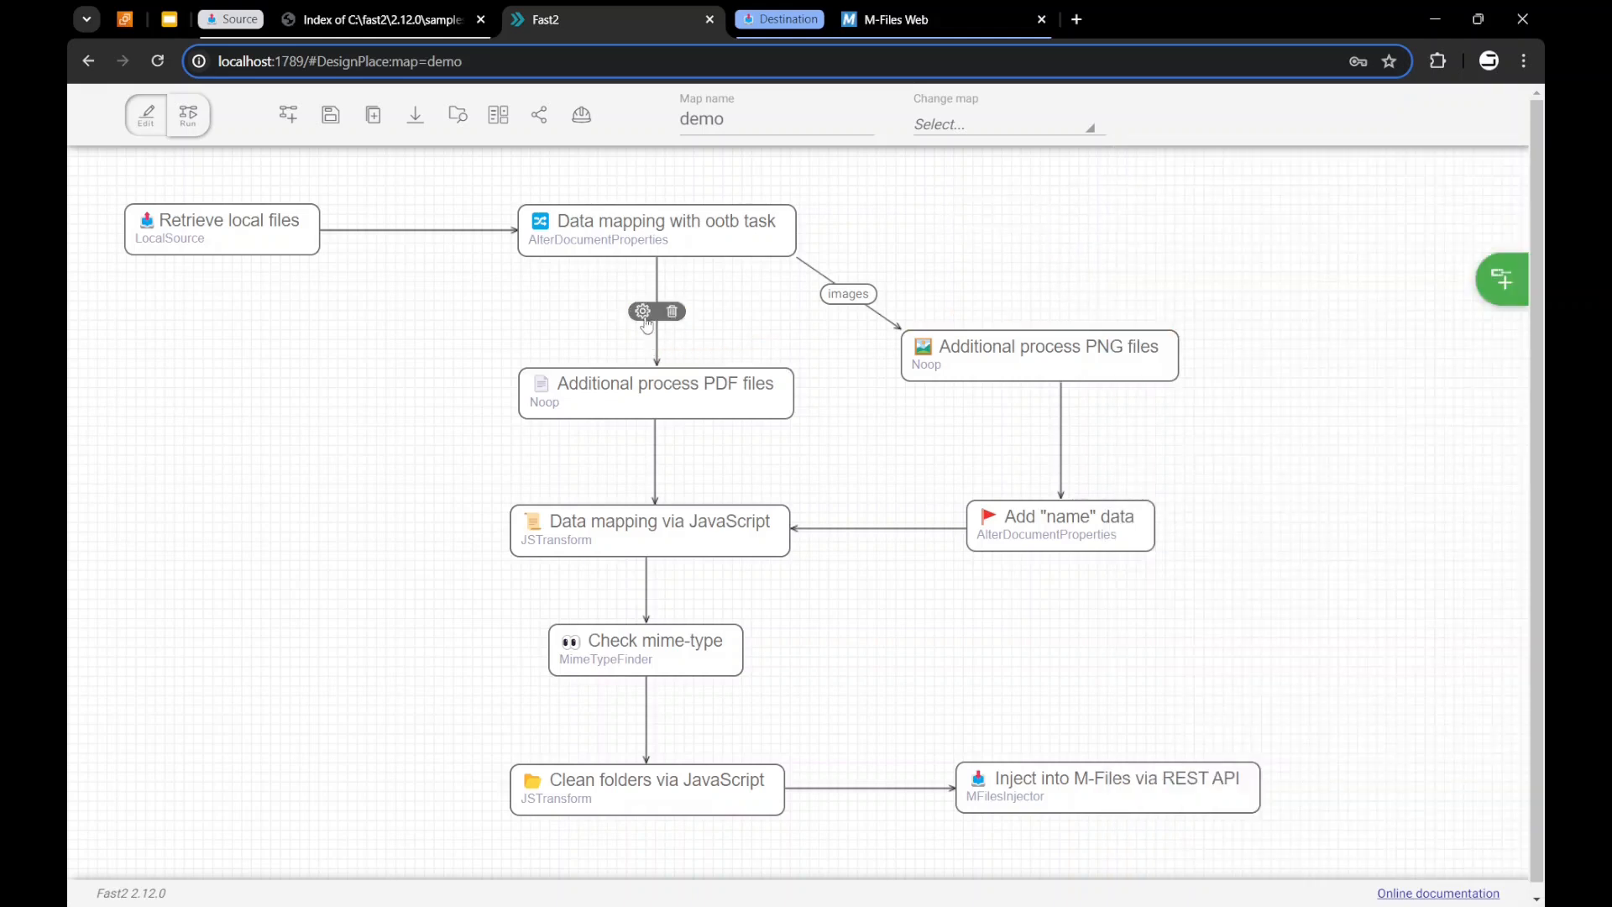
- Inspect the routing conditions on the PDF and images links leaving the "Data mapping with ootb task" step
left_click(643, 311)
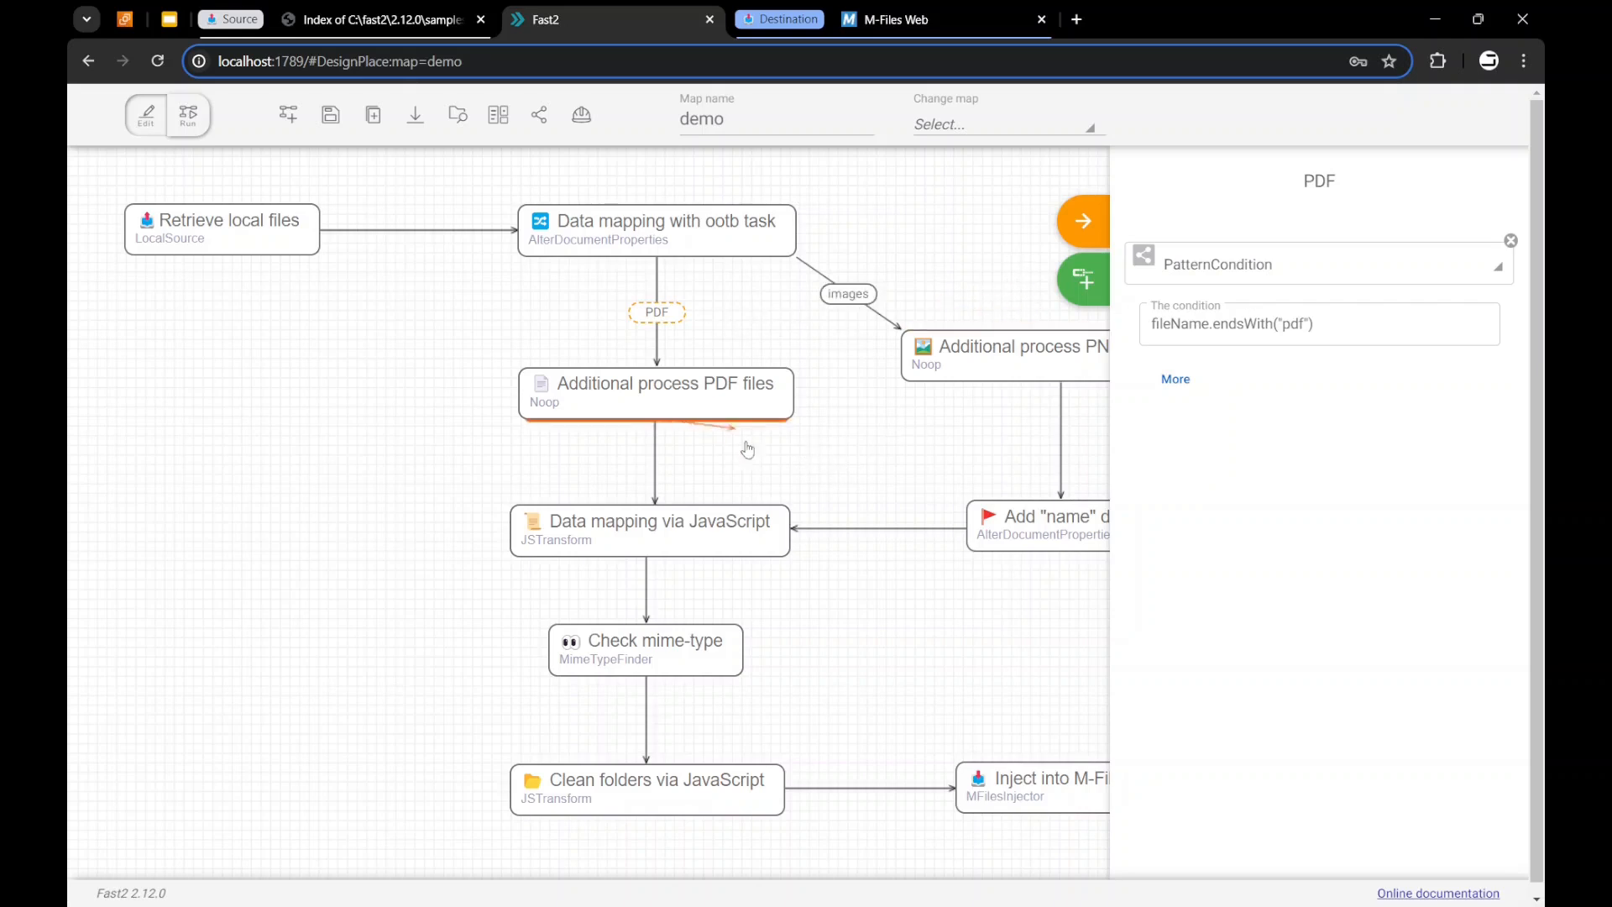
left_click(1084, 222)
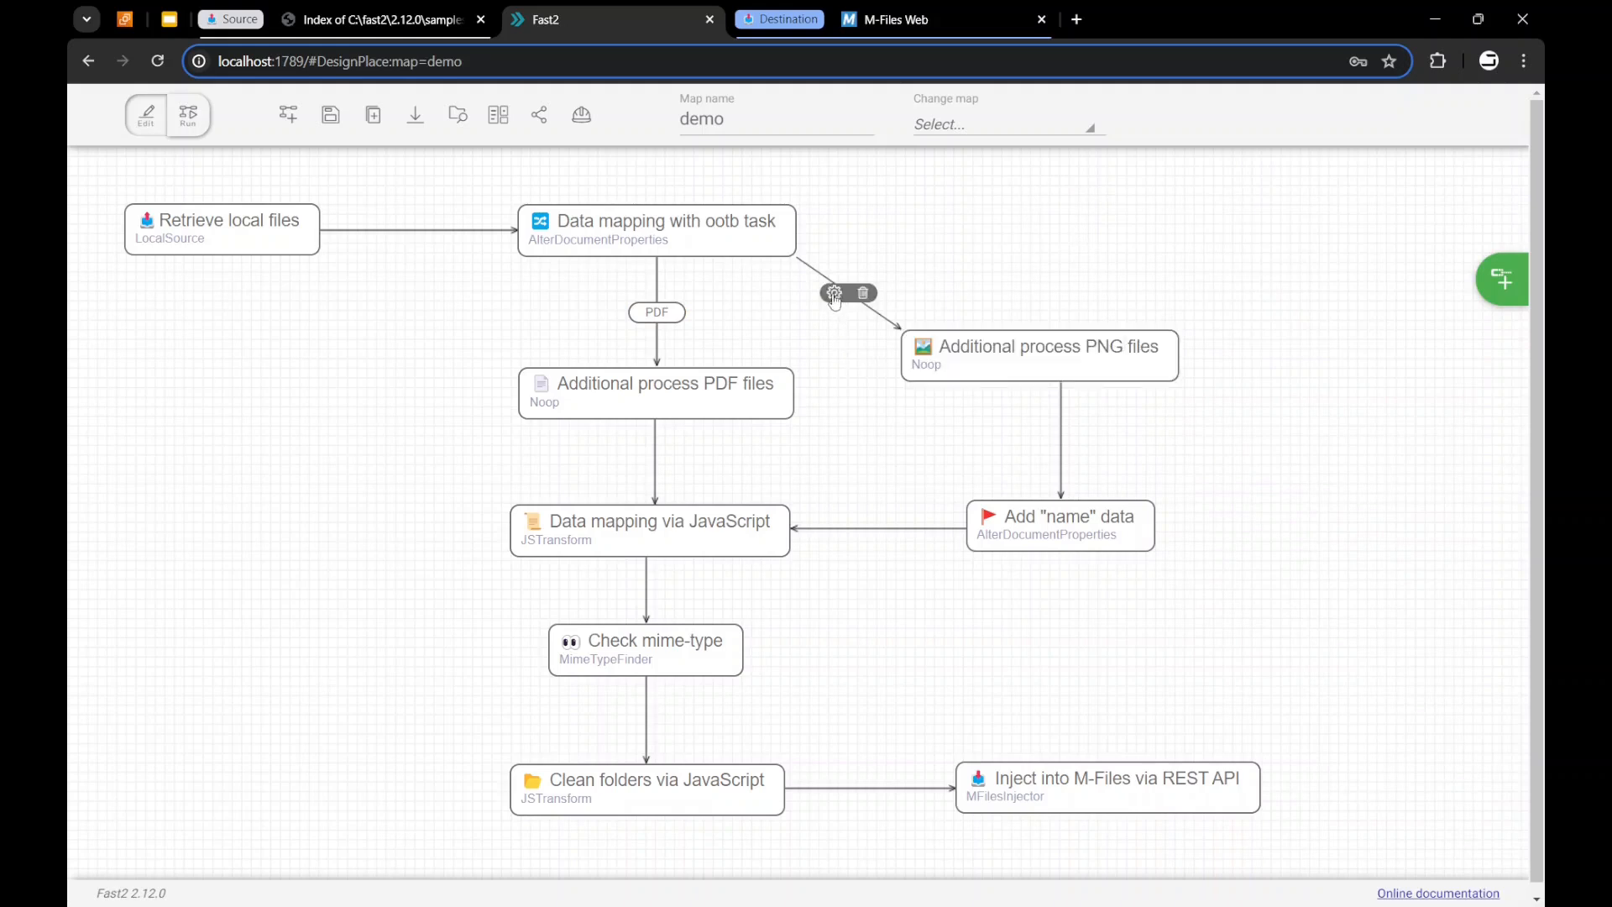
left_click(832, 293)
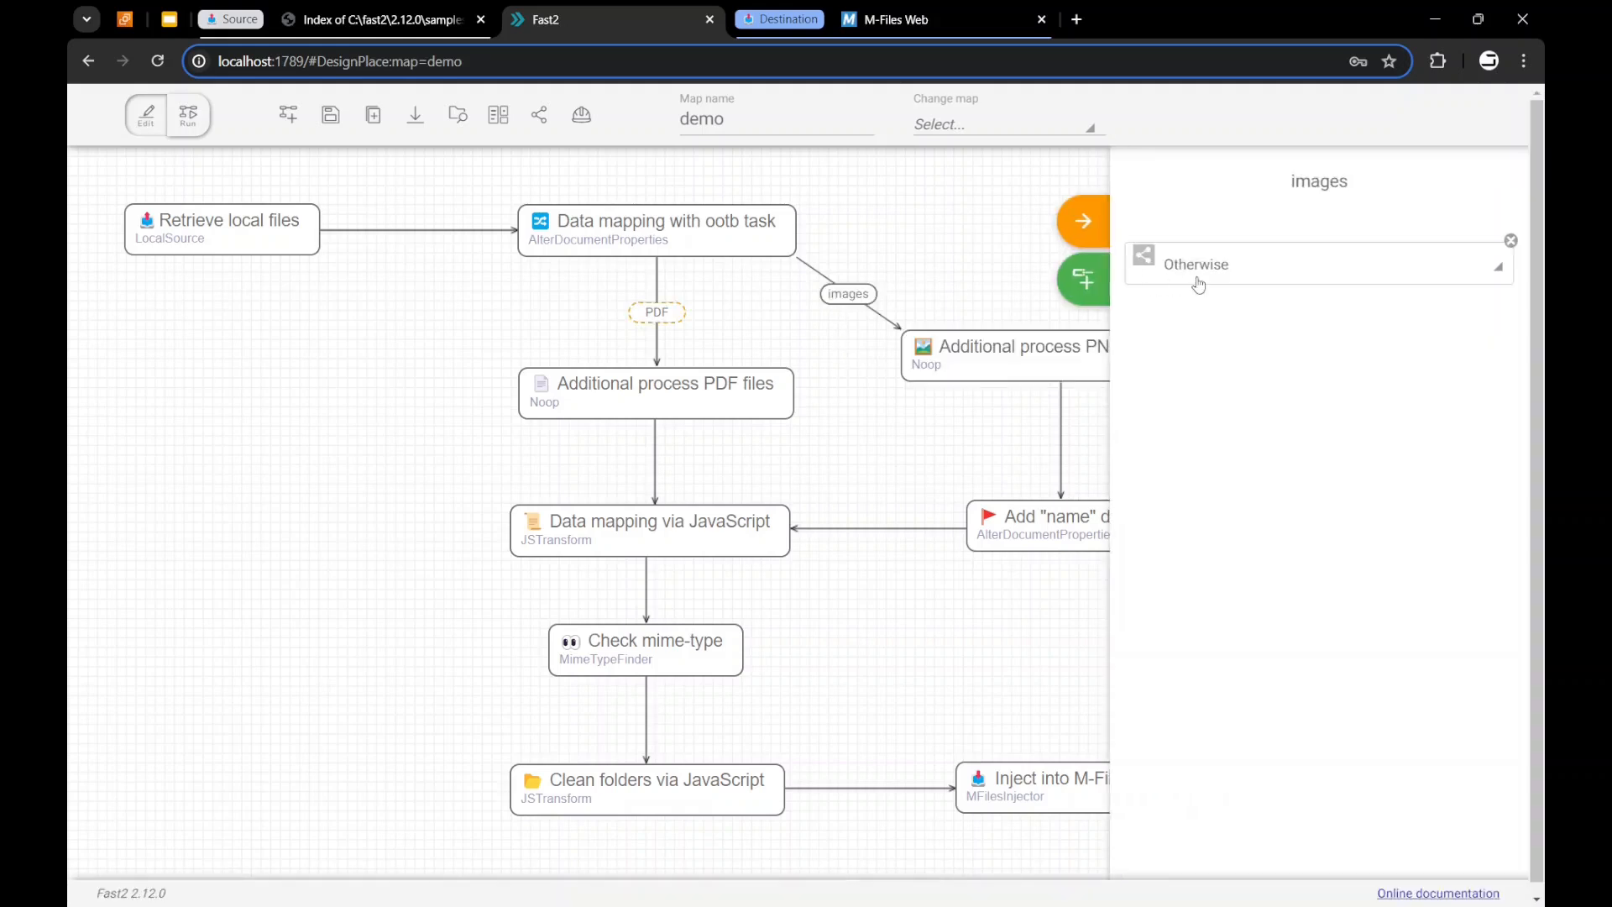
left_click(1084, 222)
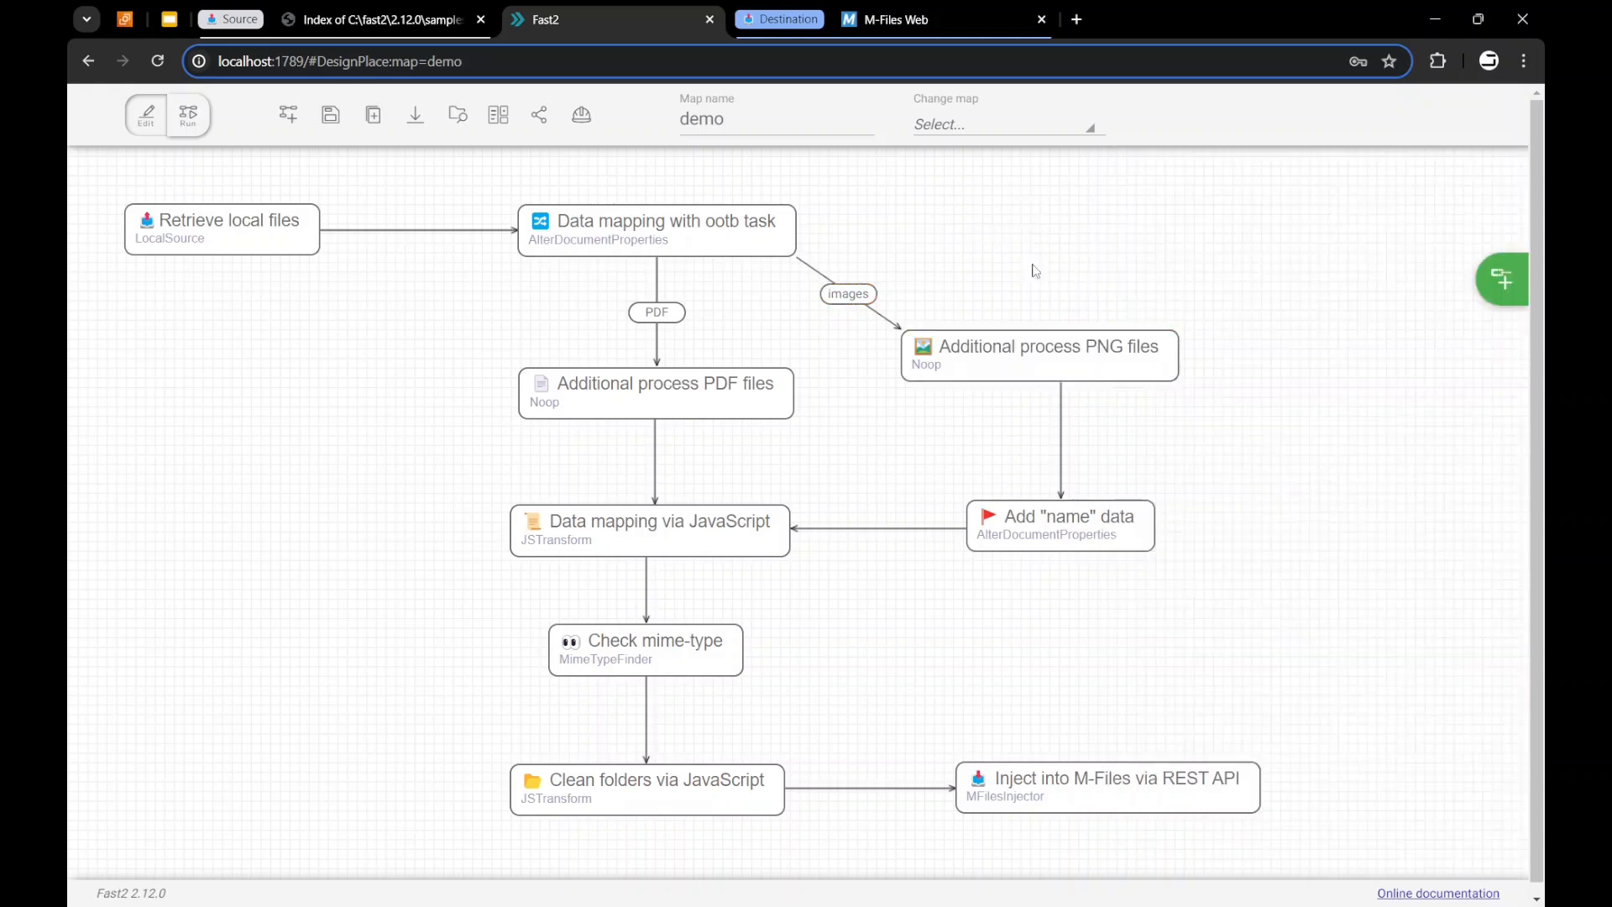
- Open the "Data mapping via JavaScript" step and expand its full script
left_click_drag(1120, 415, 1210, 424)
left_click_drag(1059, 579, 999, 639)
left_click(532, 529)
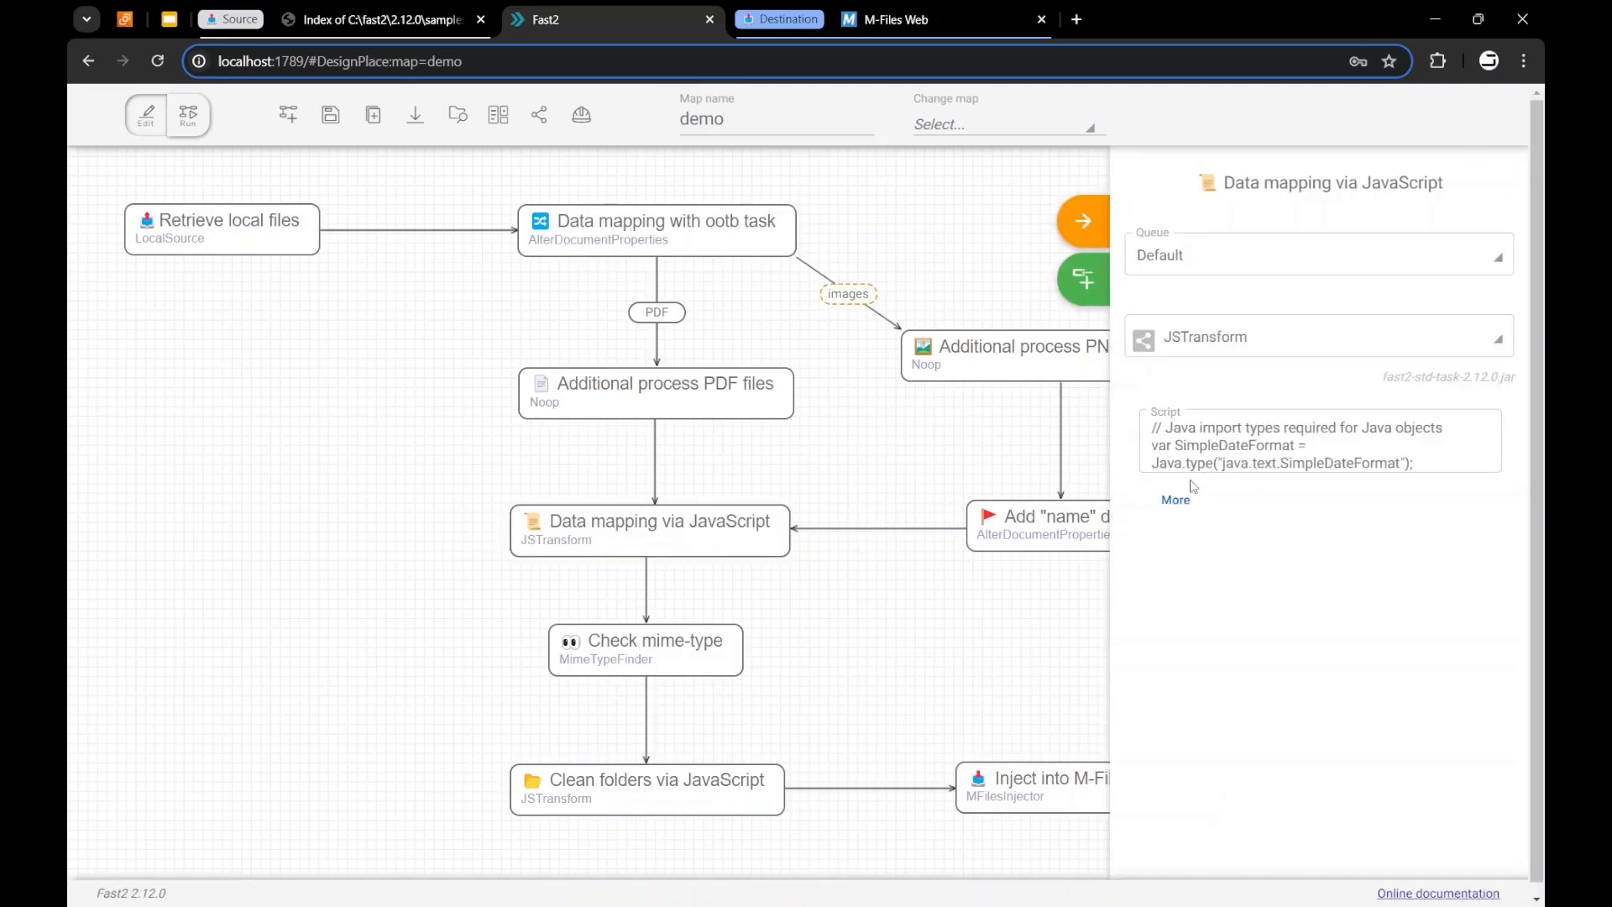
left_click(1239, 448)
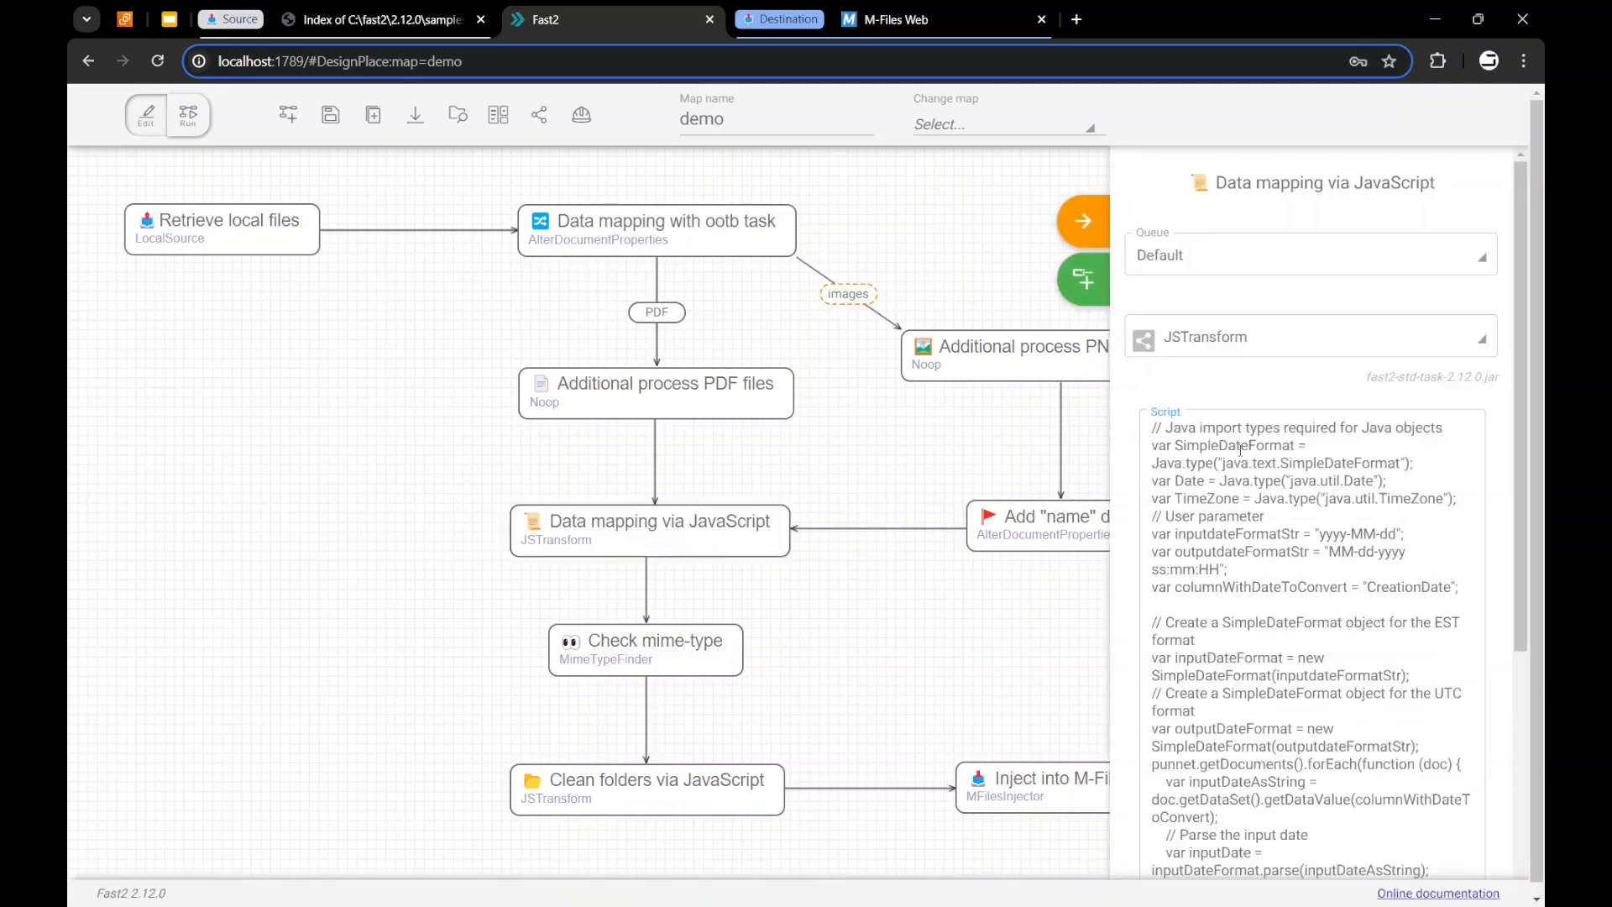
- Switch to Visual Studio Code, examine the script's input format, output format and converted date column, and return to close the step's settings in Fast2
key("alt+Tab")
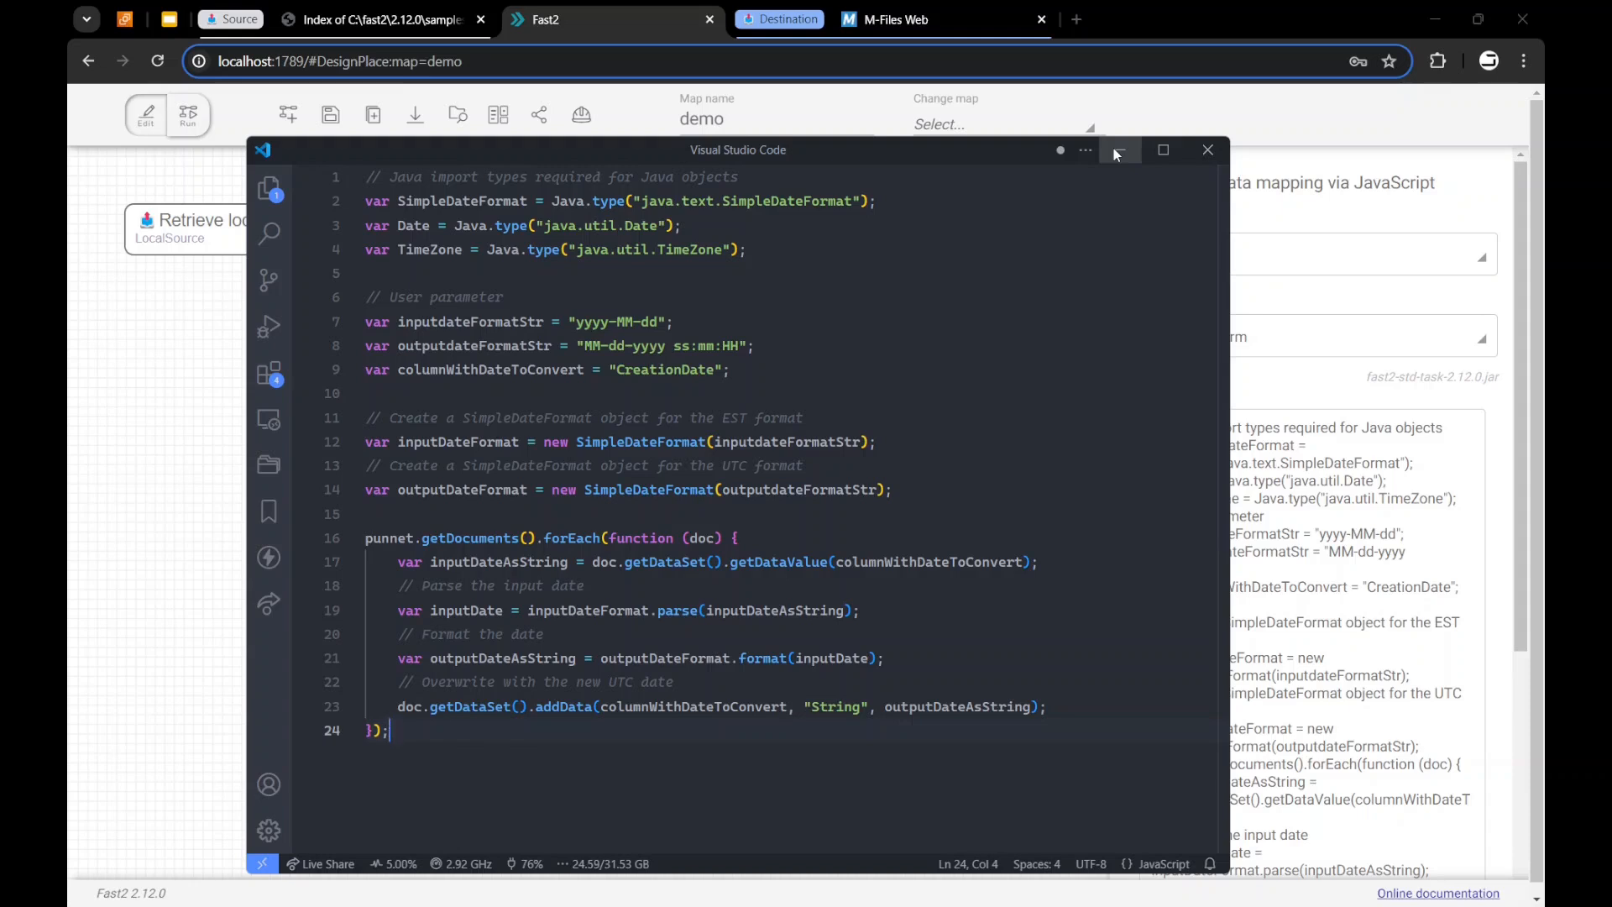
left_click_drag(578, 324, 659, 324)
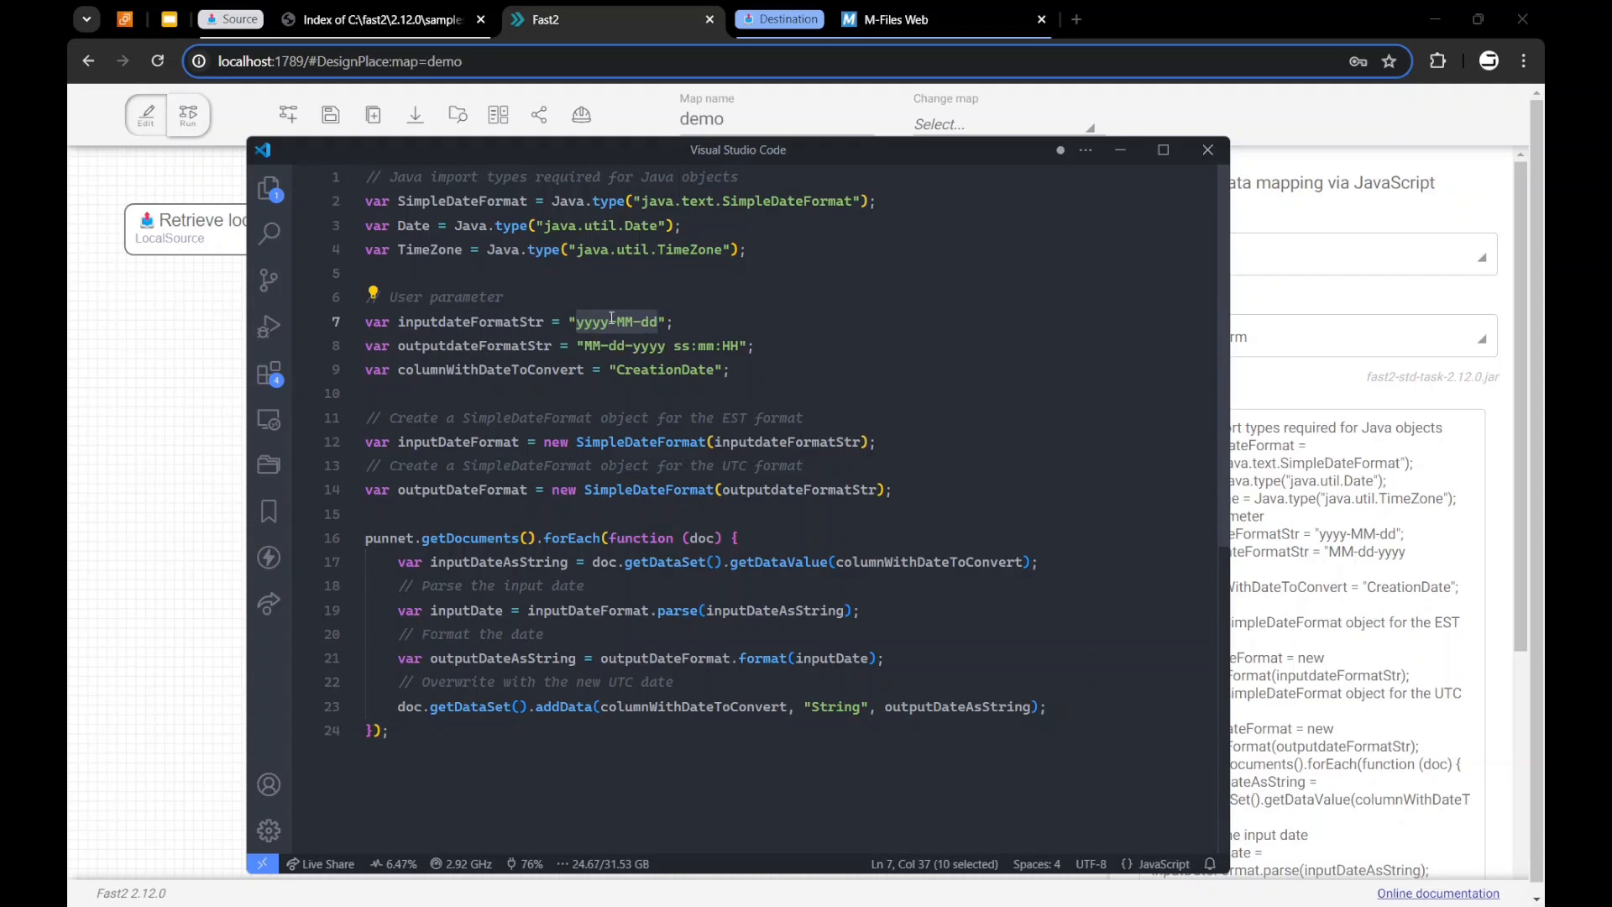
left_click_drag(583, 346, 741, 346)
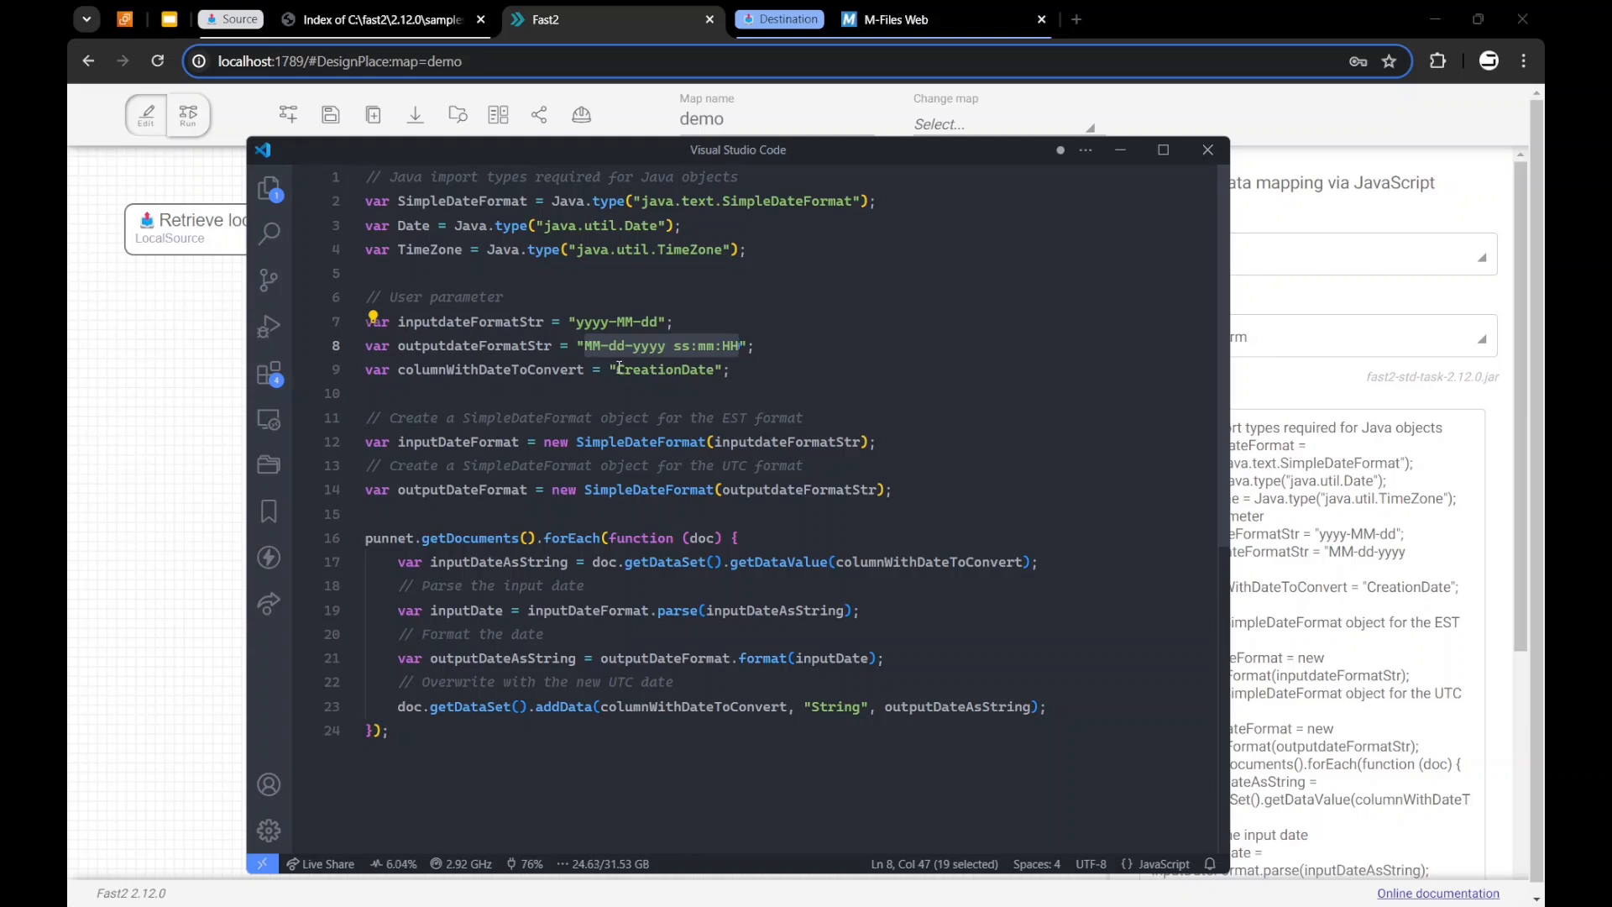
left_click_drag(619, 369, 715, 370)
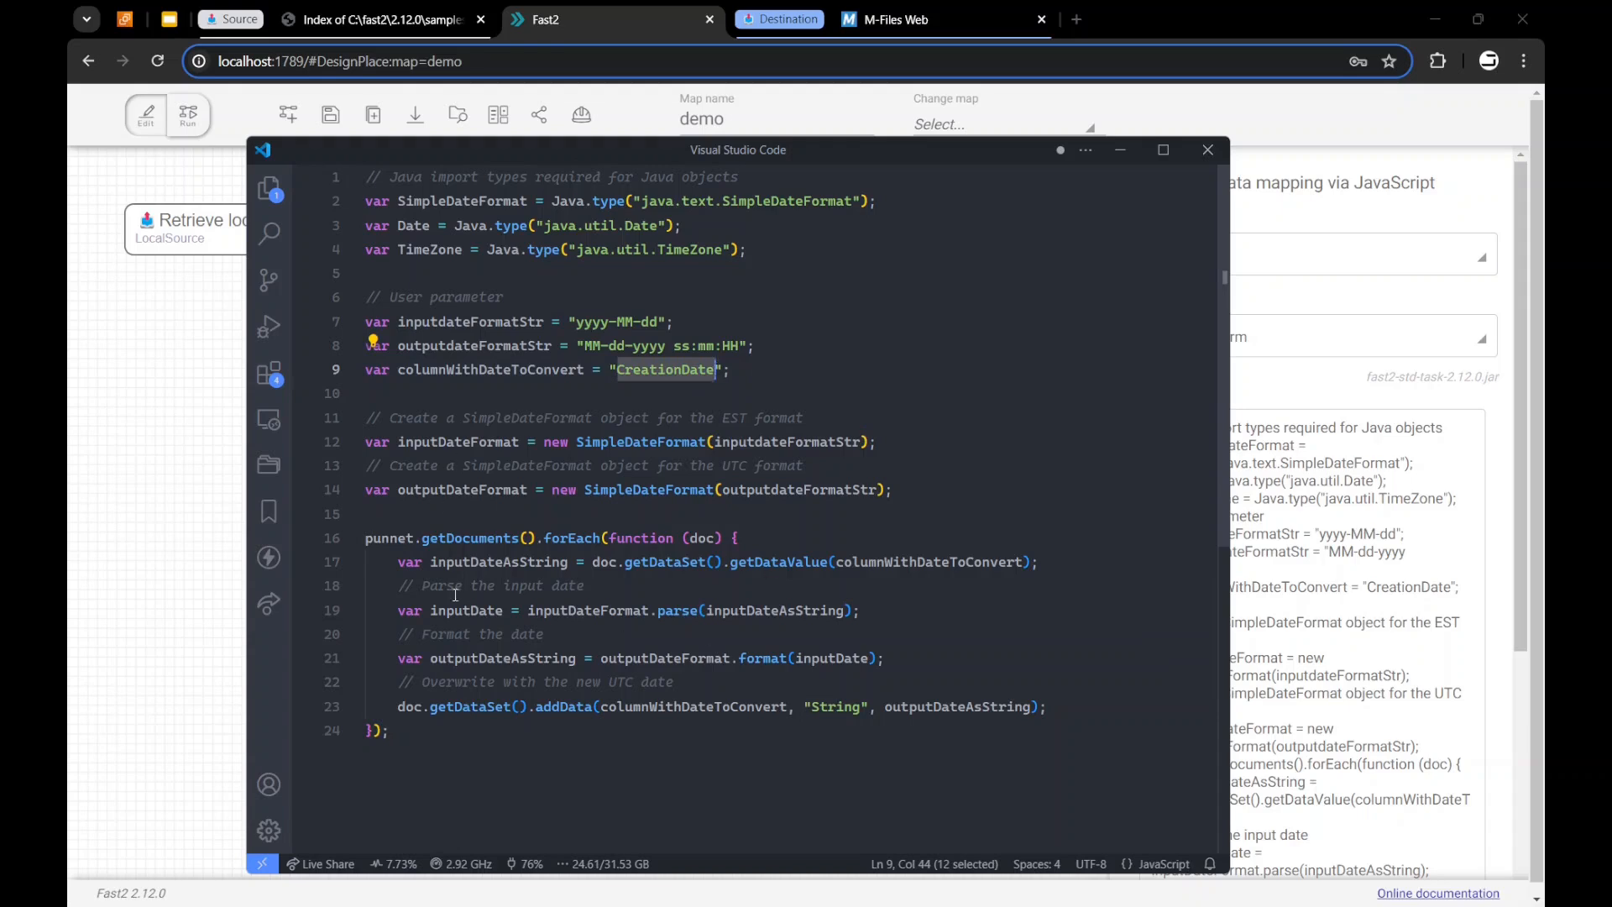
left_click(1123, 151)
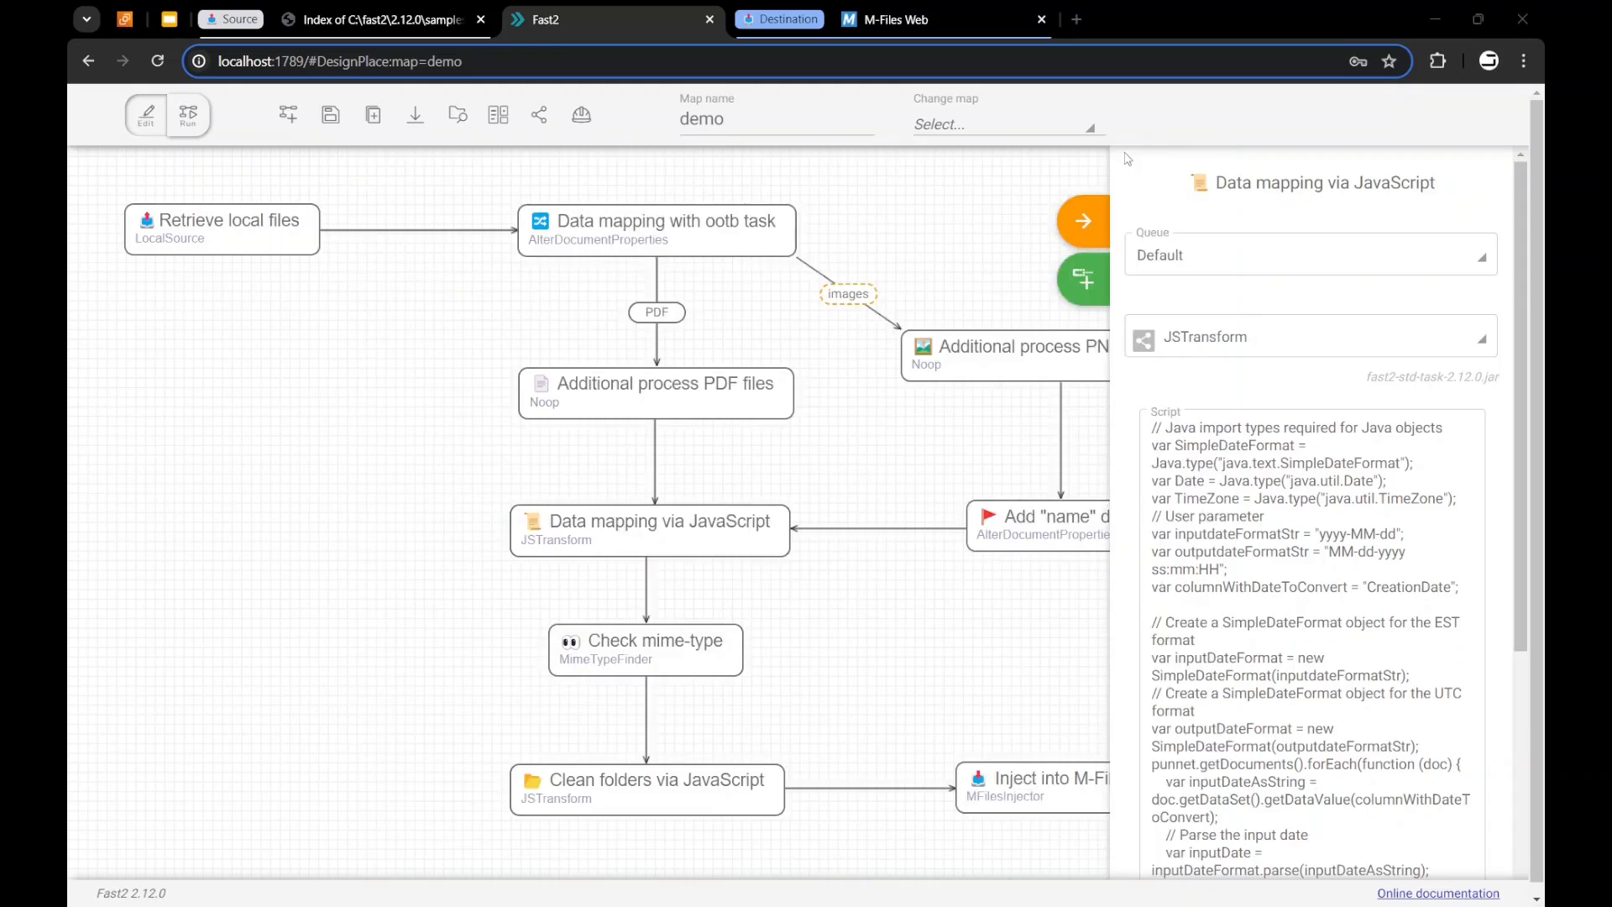
mouse_move(550, 661)
left_click(1071, 227)
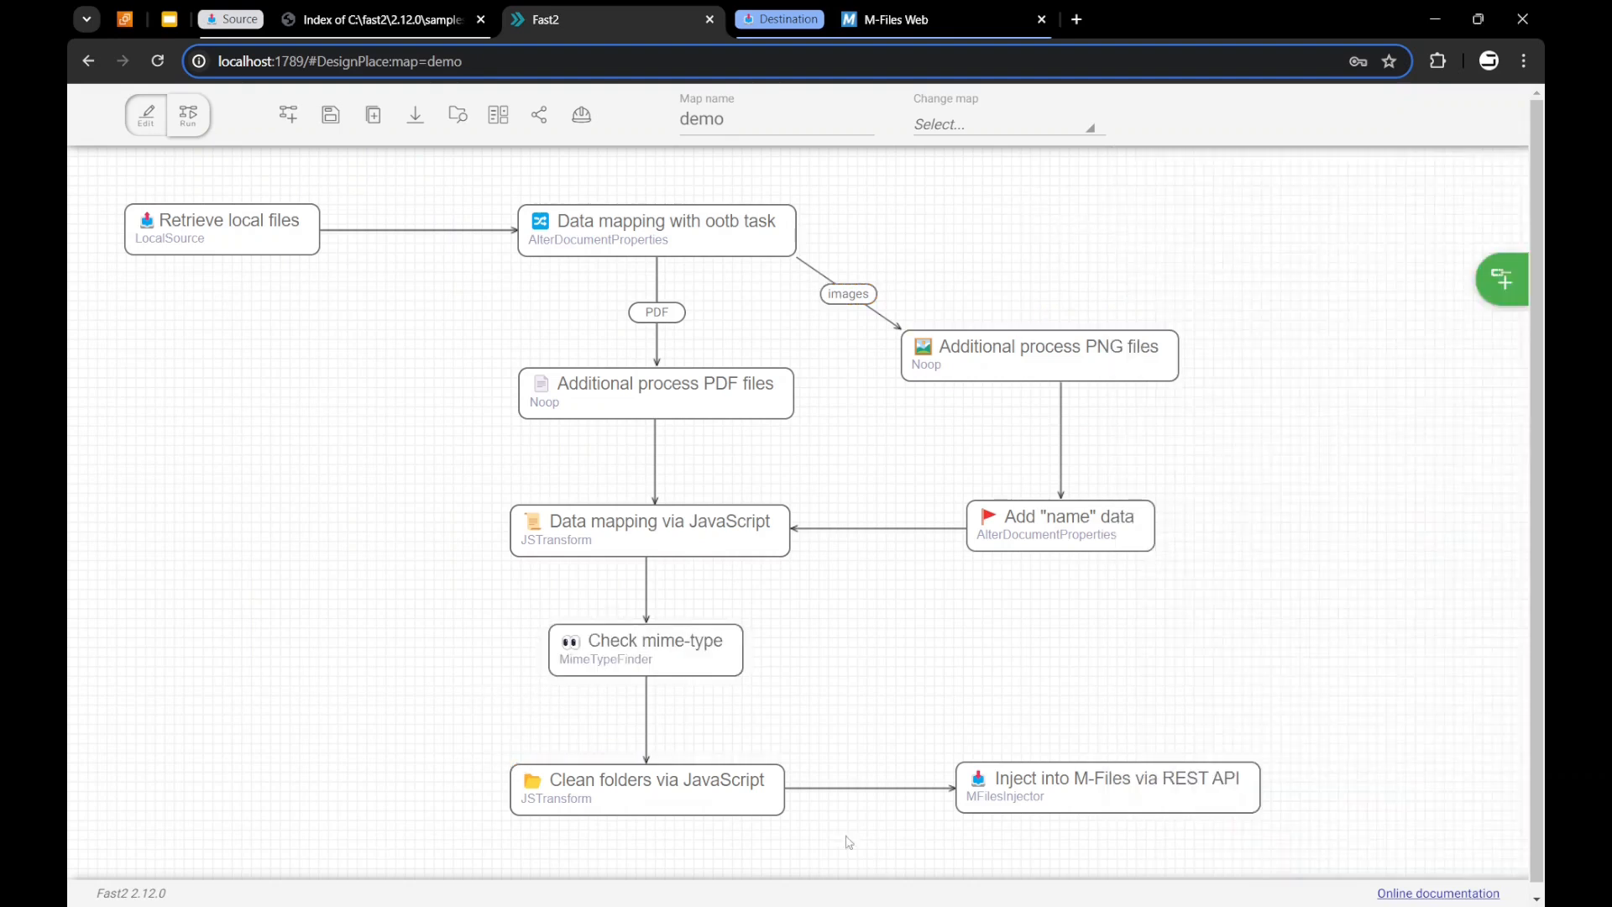
- Review the connection provider settings of the "Inject into M-Files via REST API" step, including the M-Files REST endpoint
left_click(976, 789)
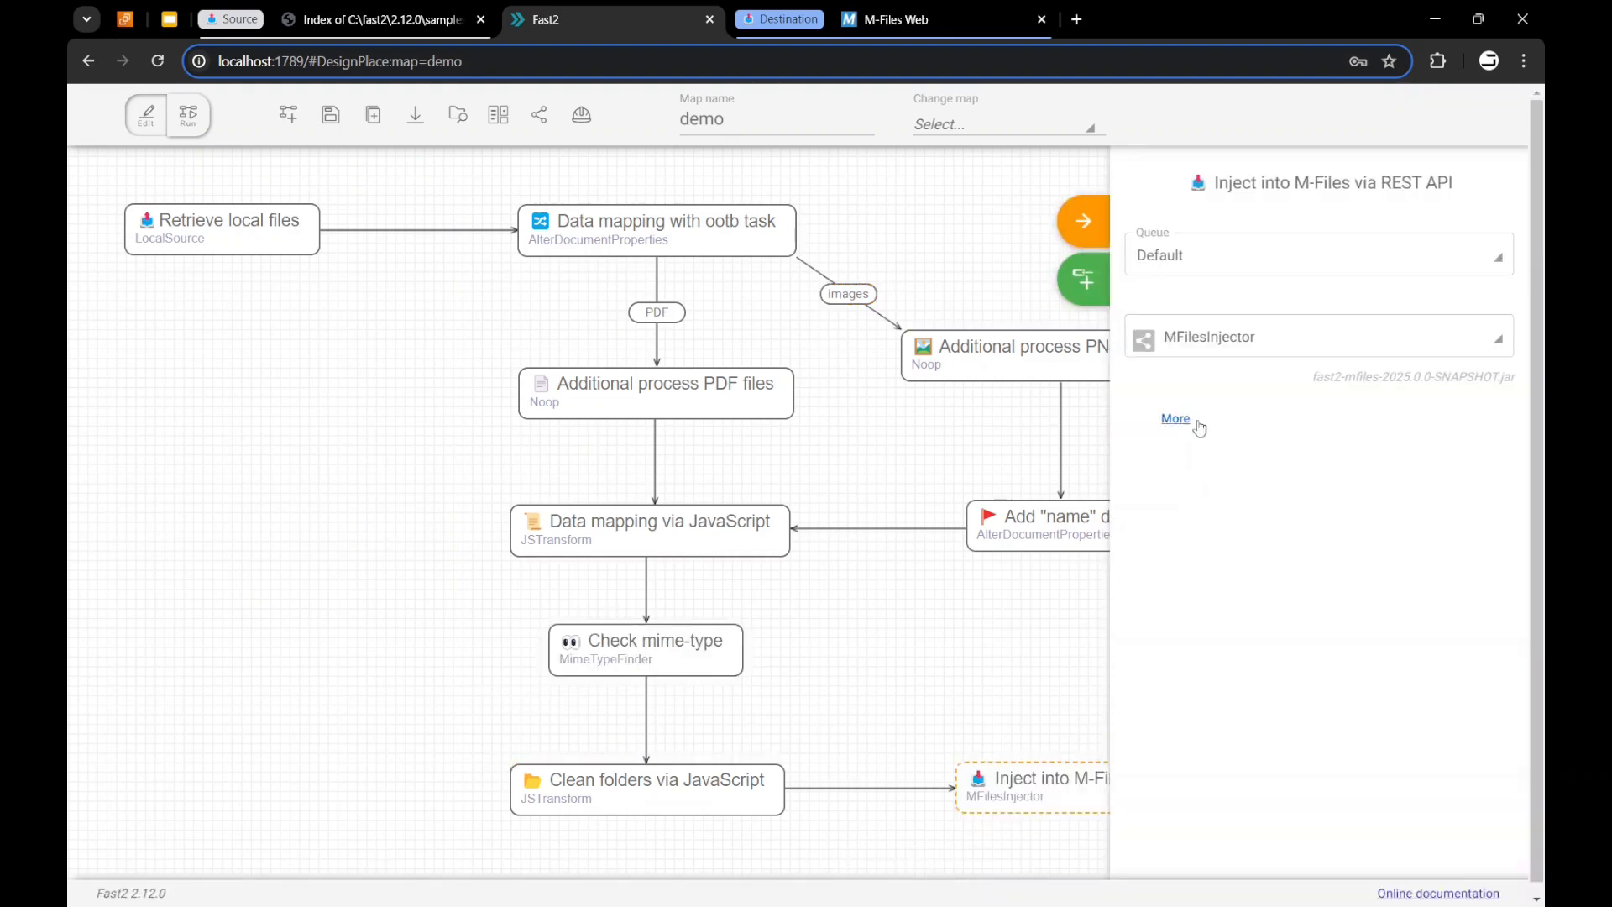
left_click(1173, 420)
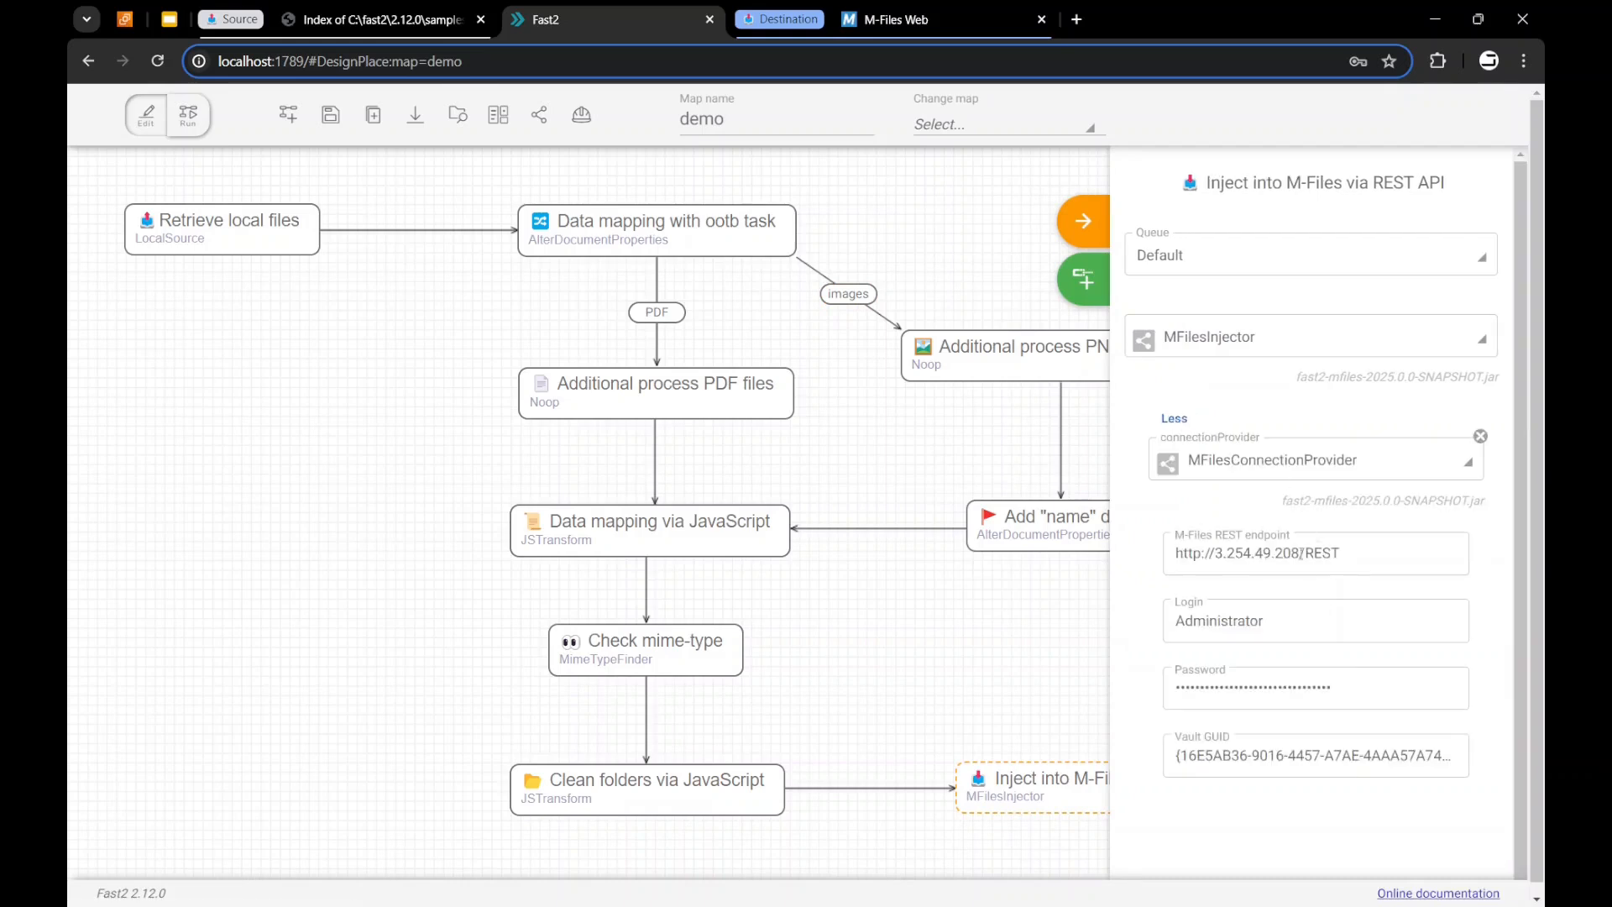
left_click_drag(1349, 552, 1259, 556)
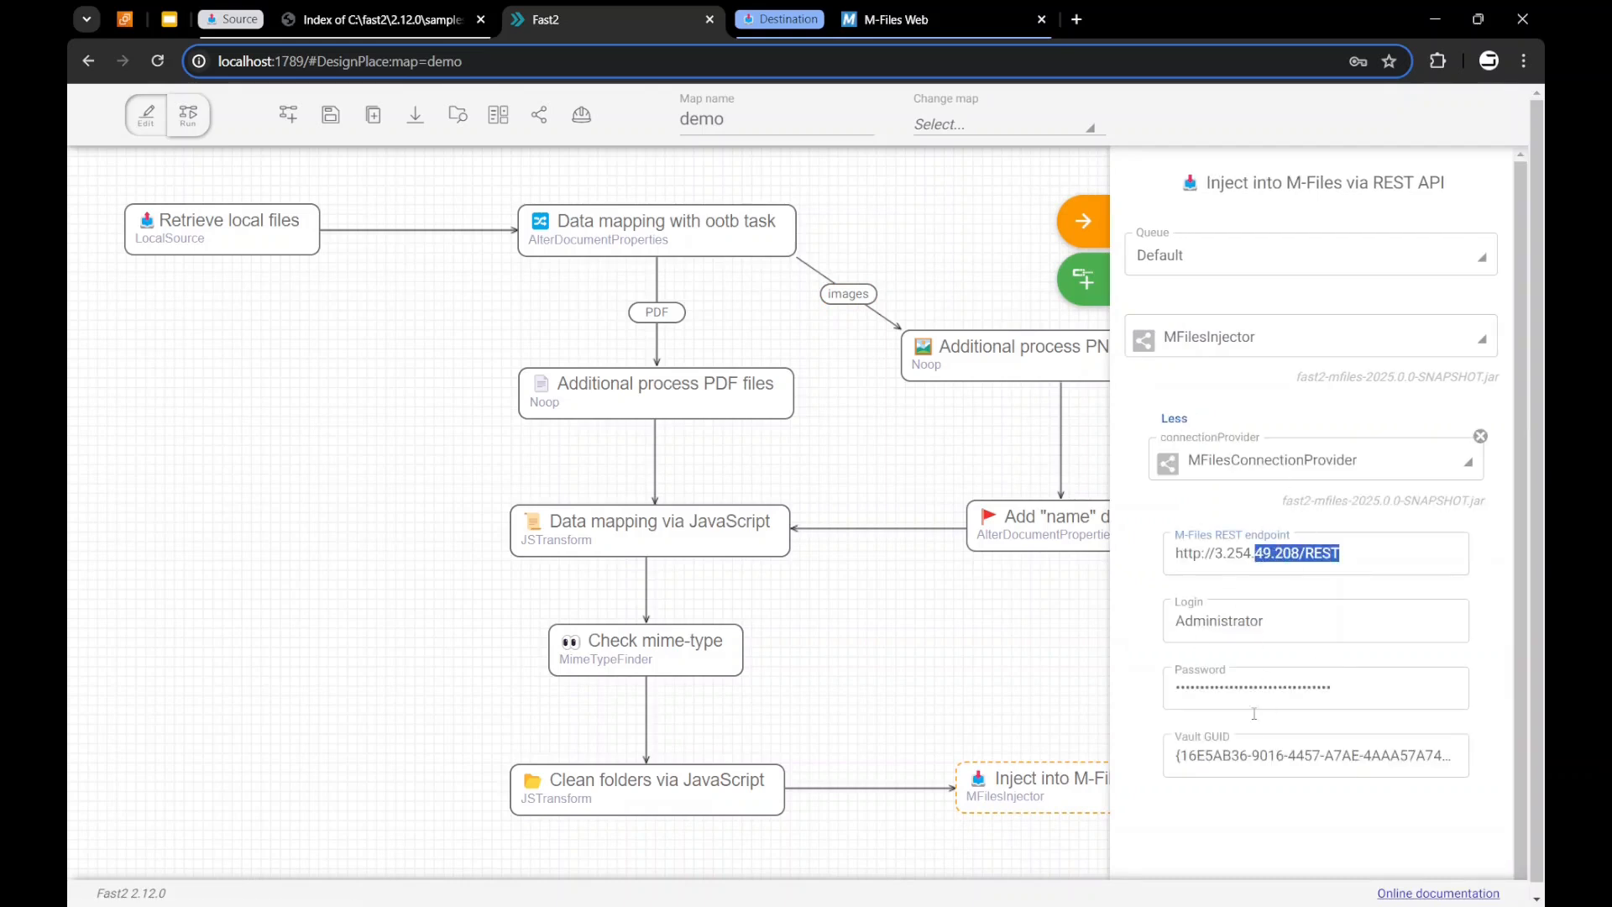
left_click(1081, 386)
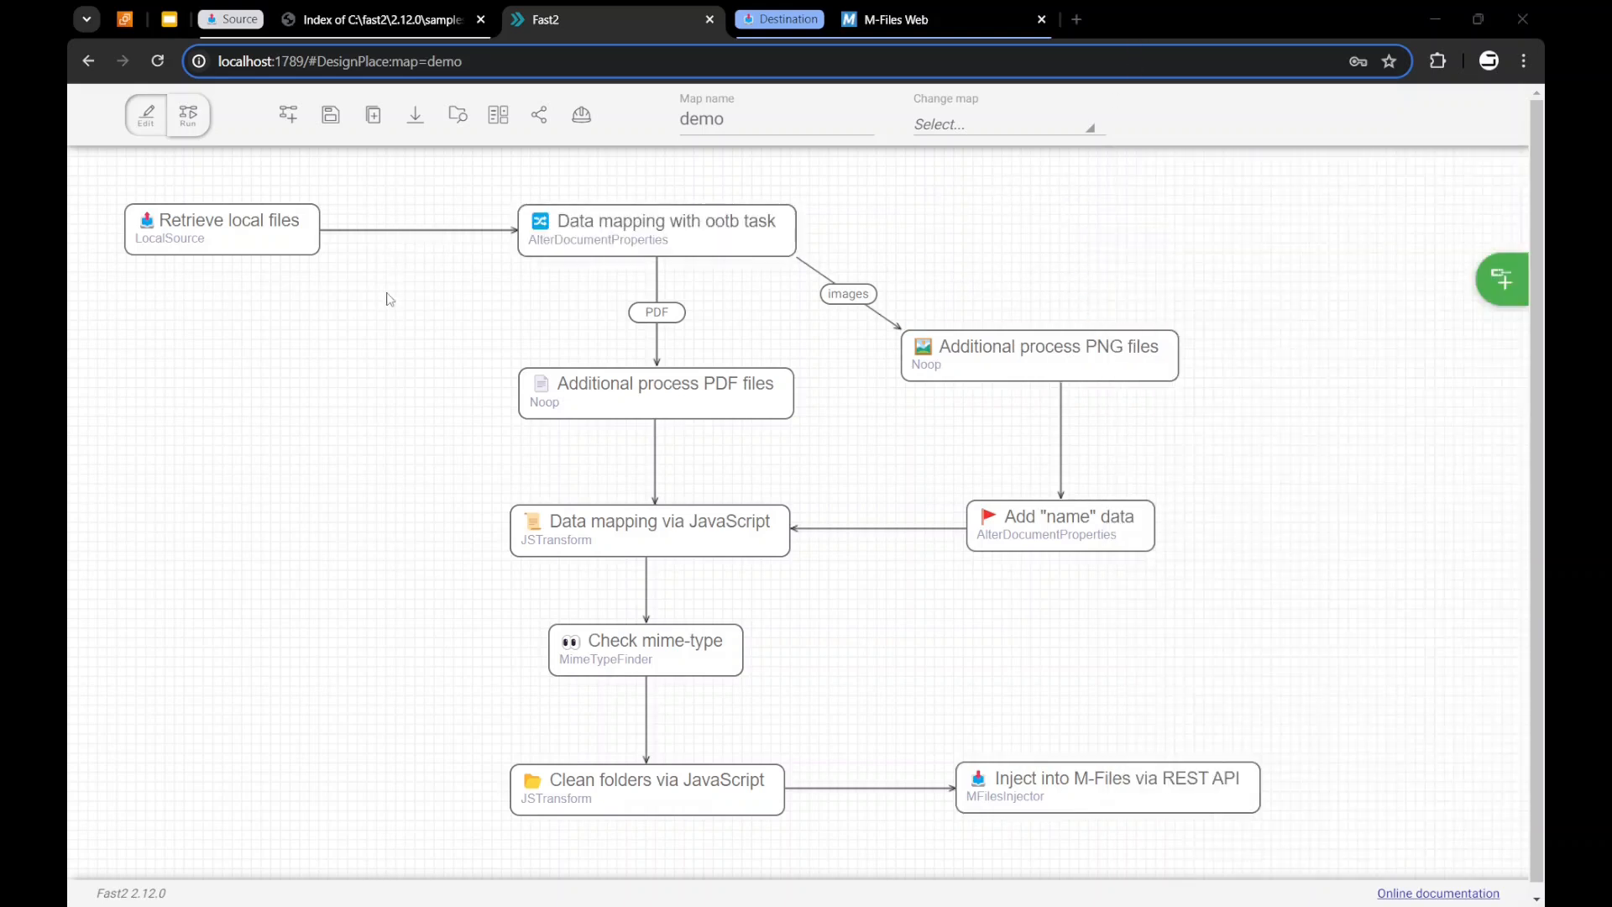
- Switch the demo map to run mode and start a migration campaign
left_click(188, 115)
left_click(262, 115)
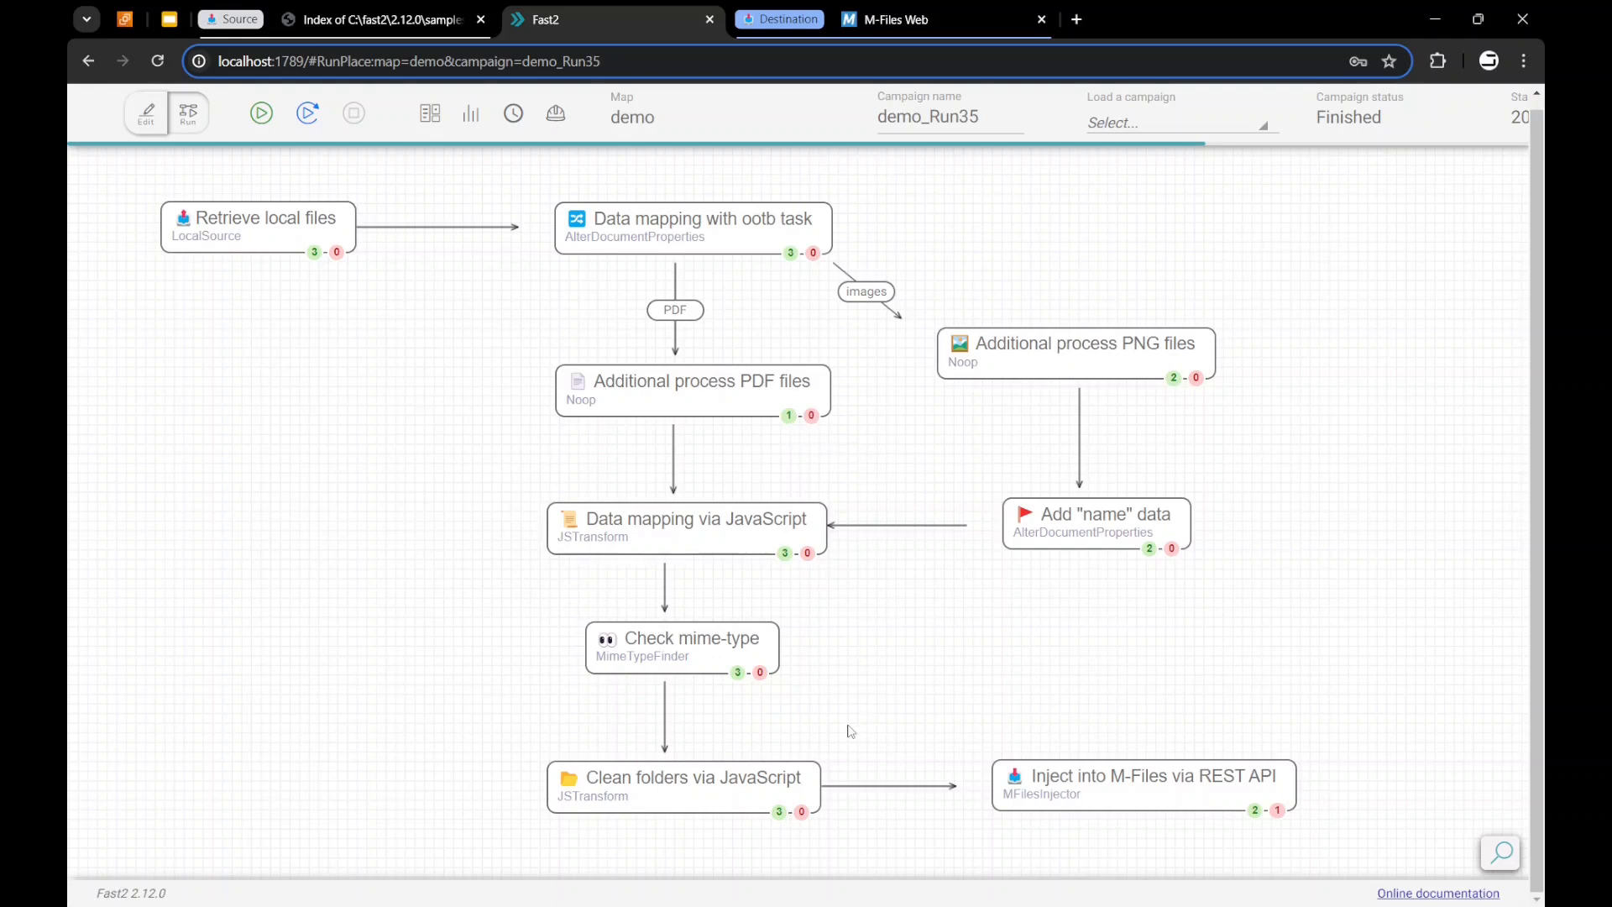
- Examine the log and exception details of the document that failed in the "Inject into M-Files via REST API" step
left_click(1278, 815)
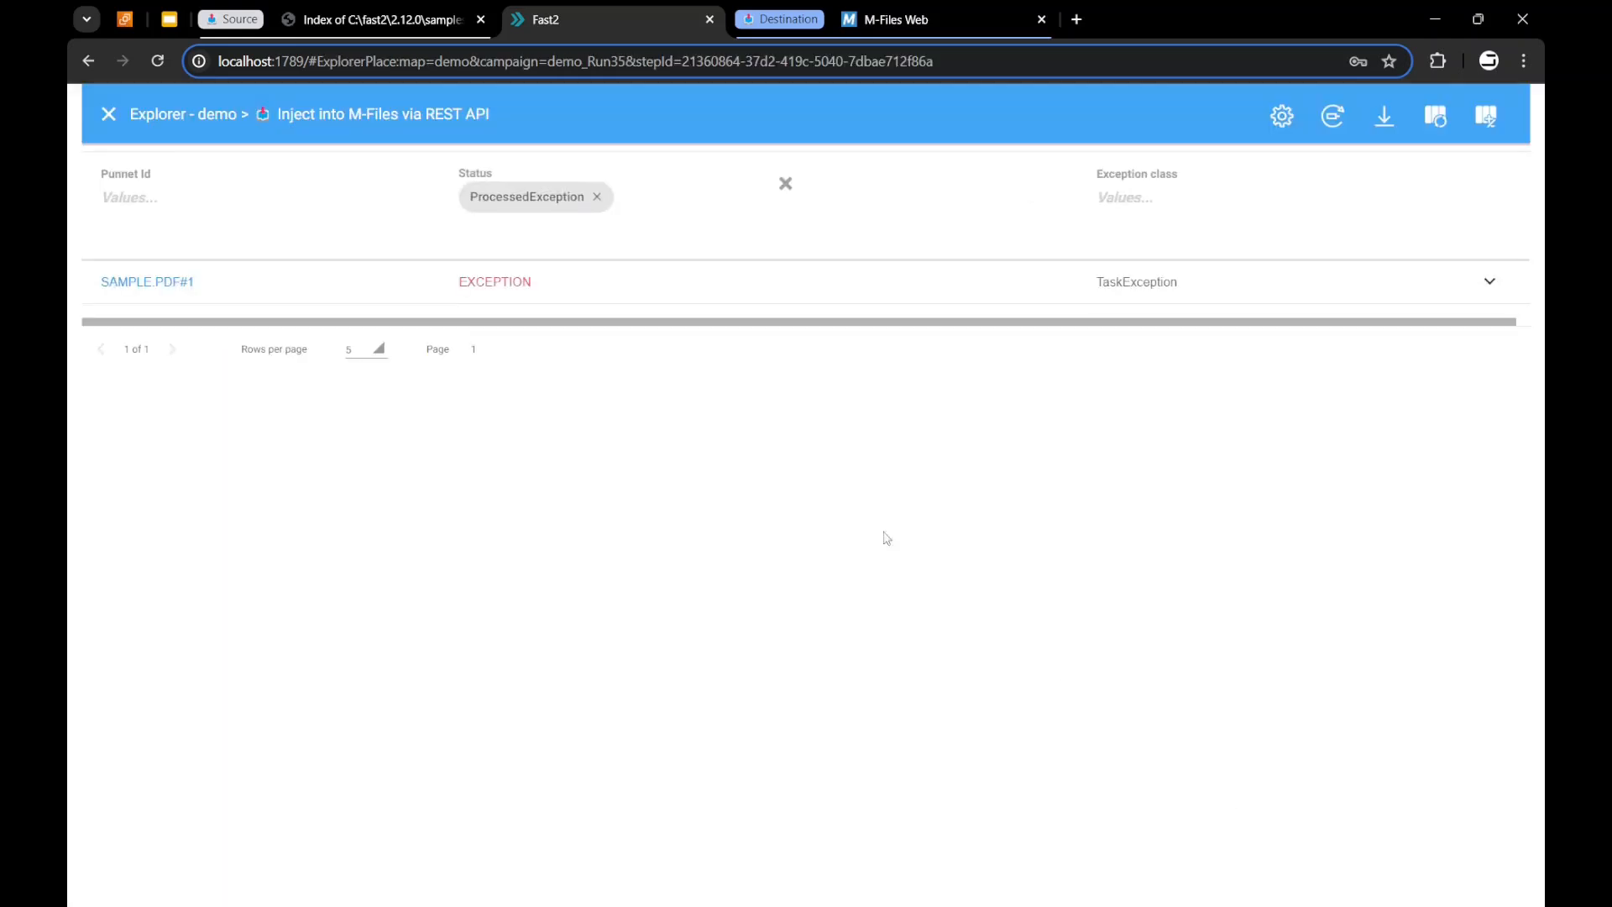
left_click(364, 291)
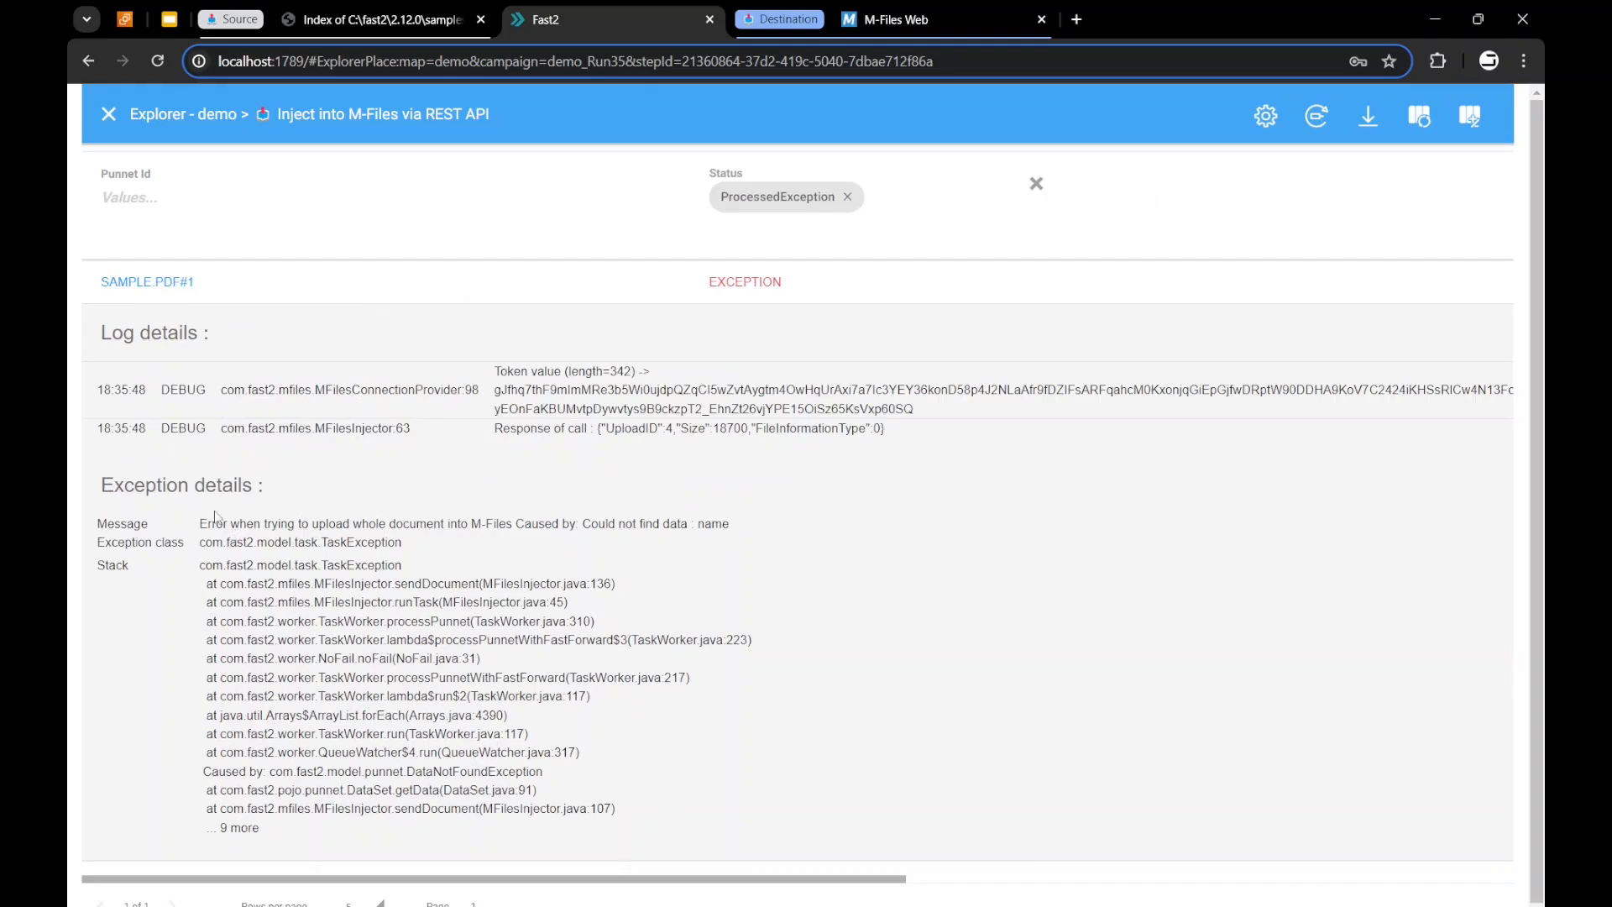
left_click_drag(172, 408, 261, 407)
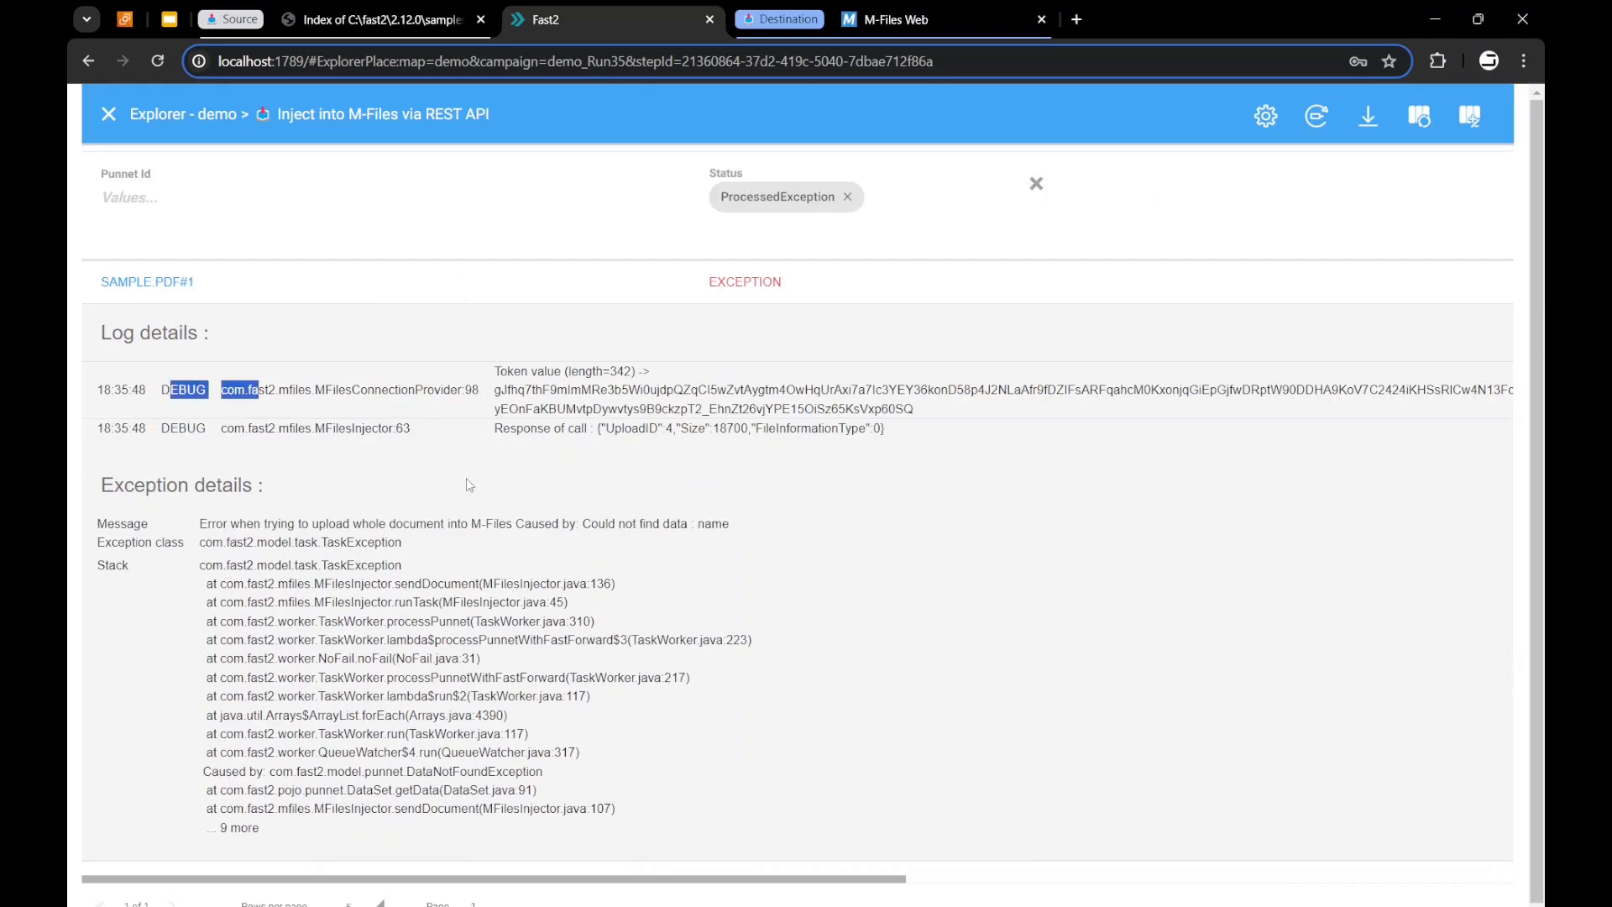
left_click(572, 487)
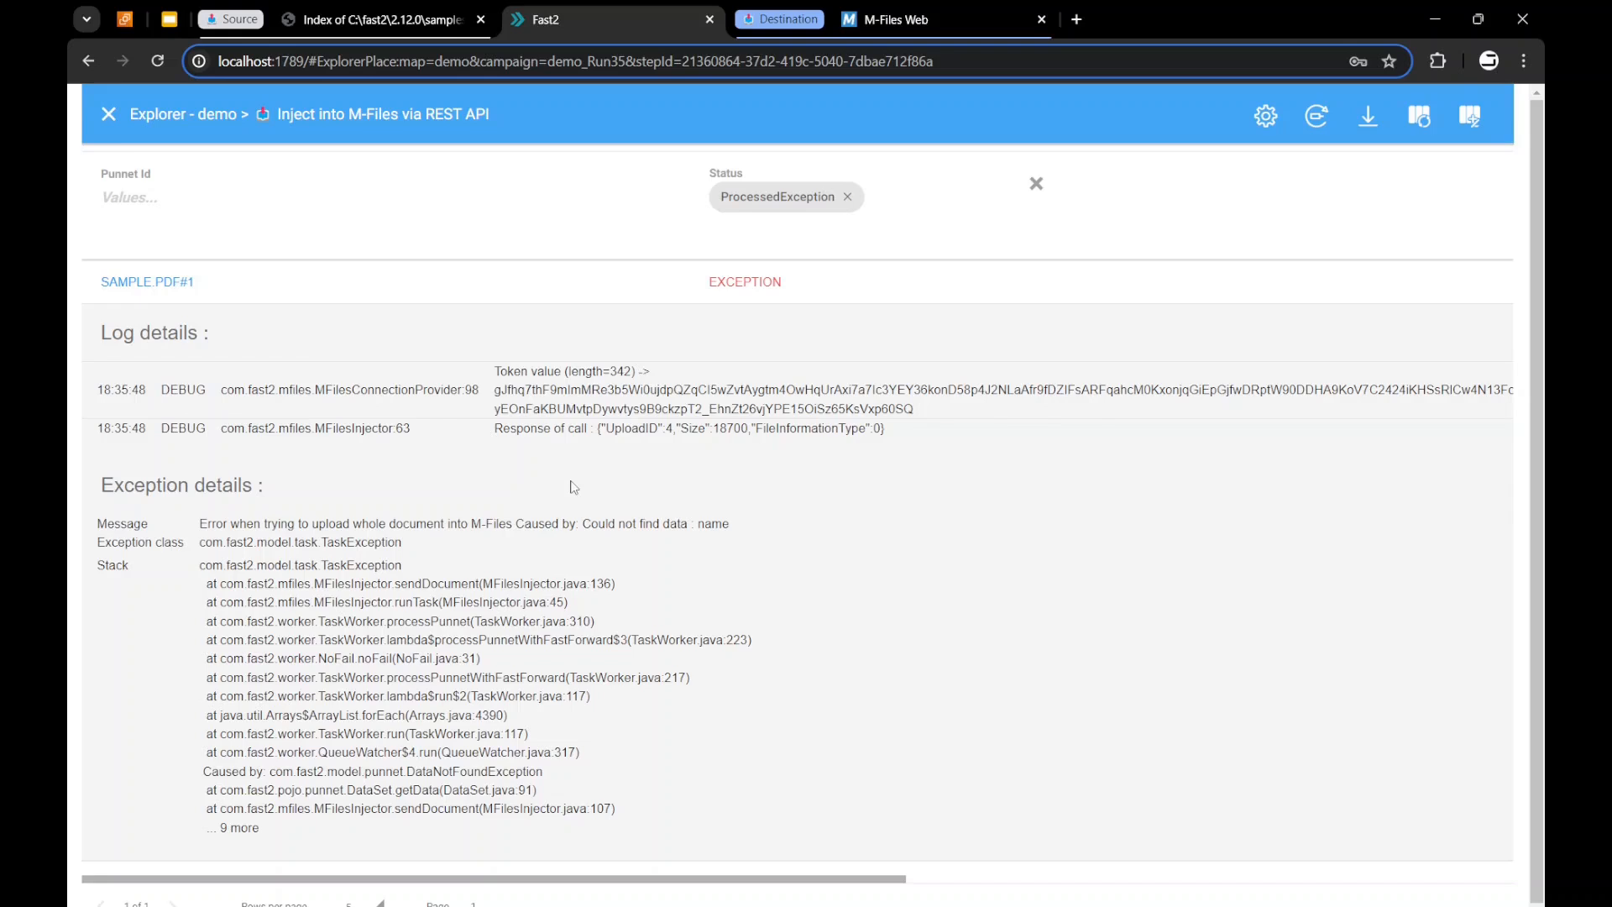
left_click_drag(206, 531, 561, 536)
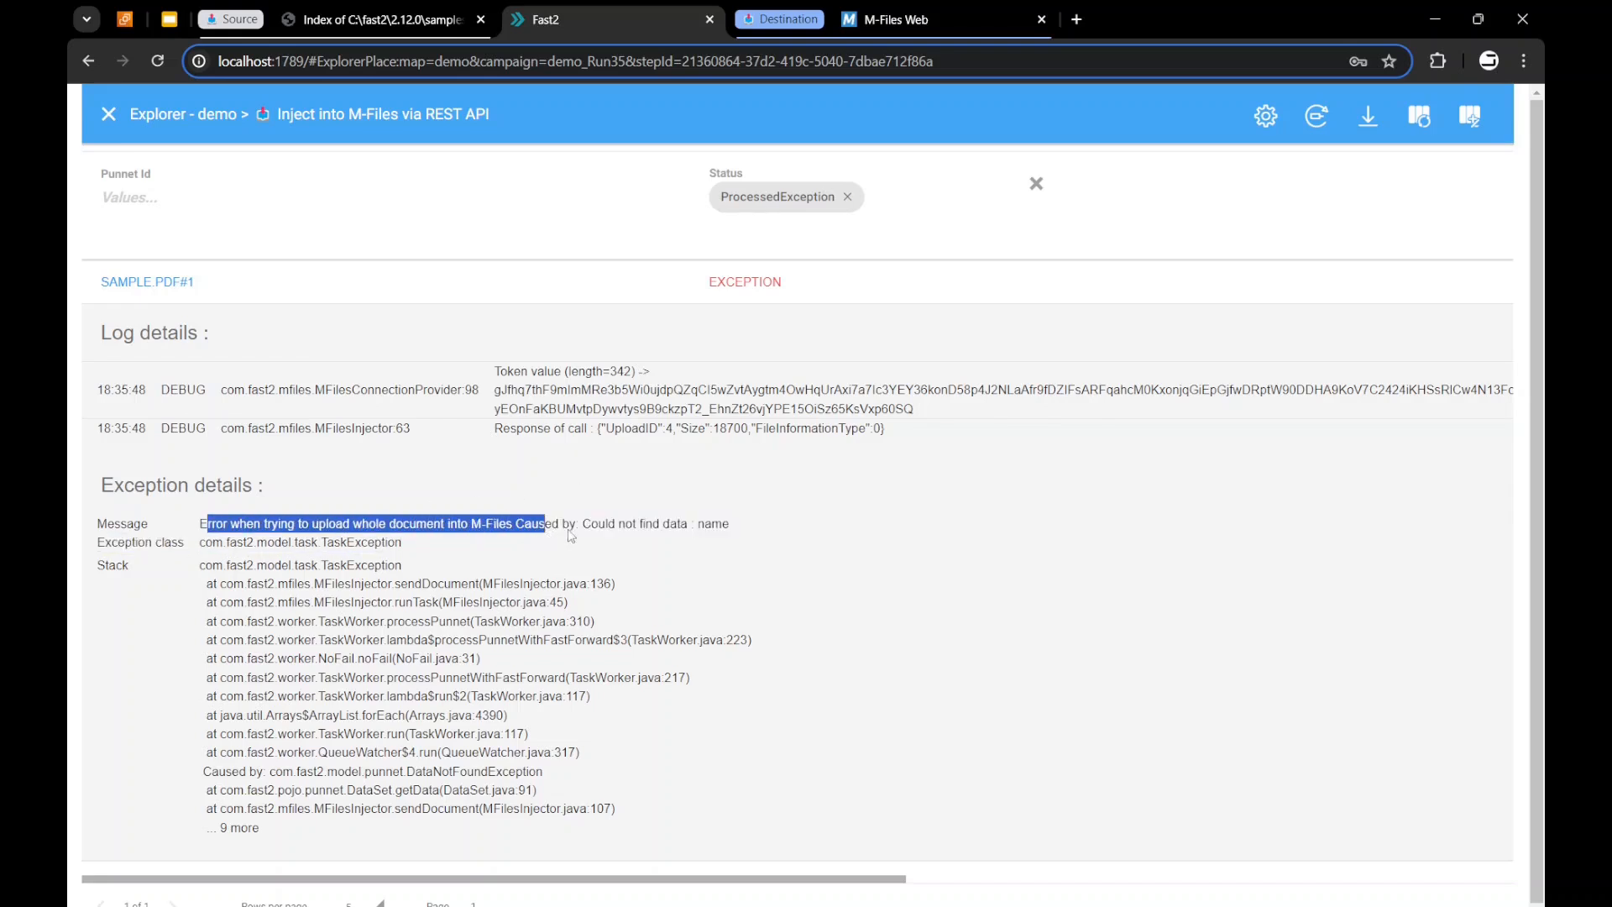
left_click_drag(730, 529, 583, 529)
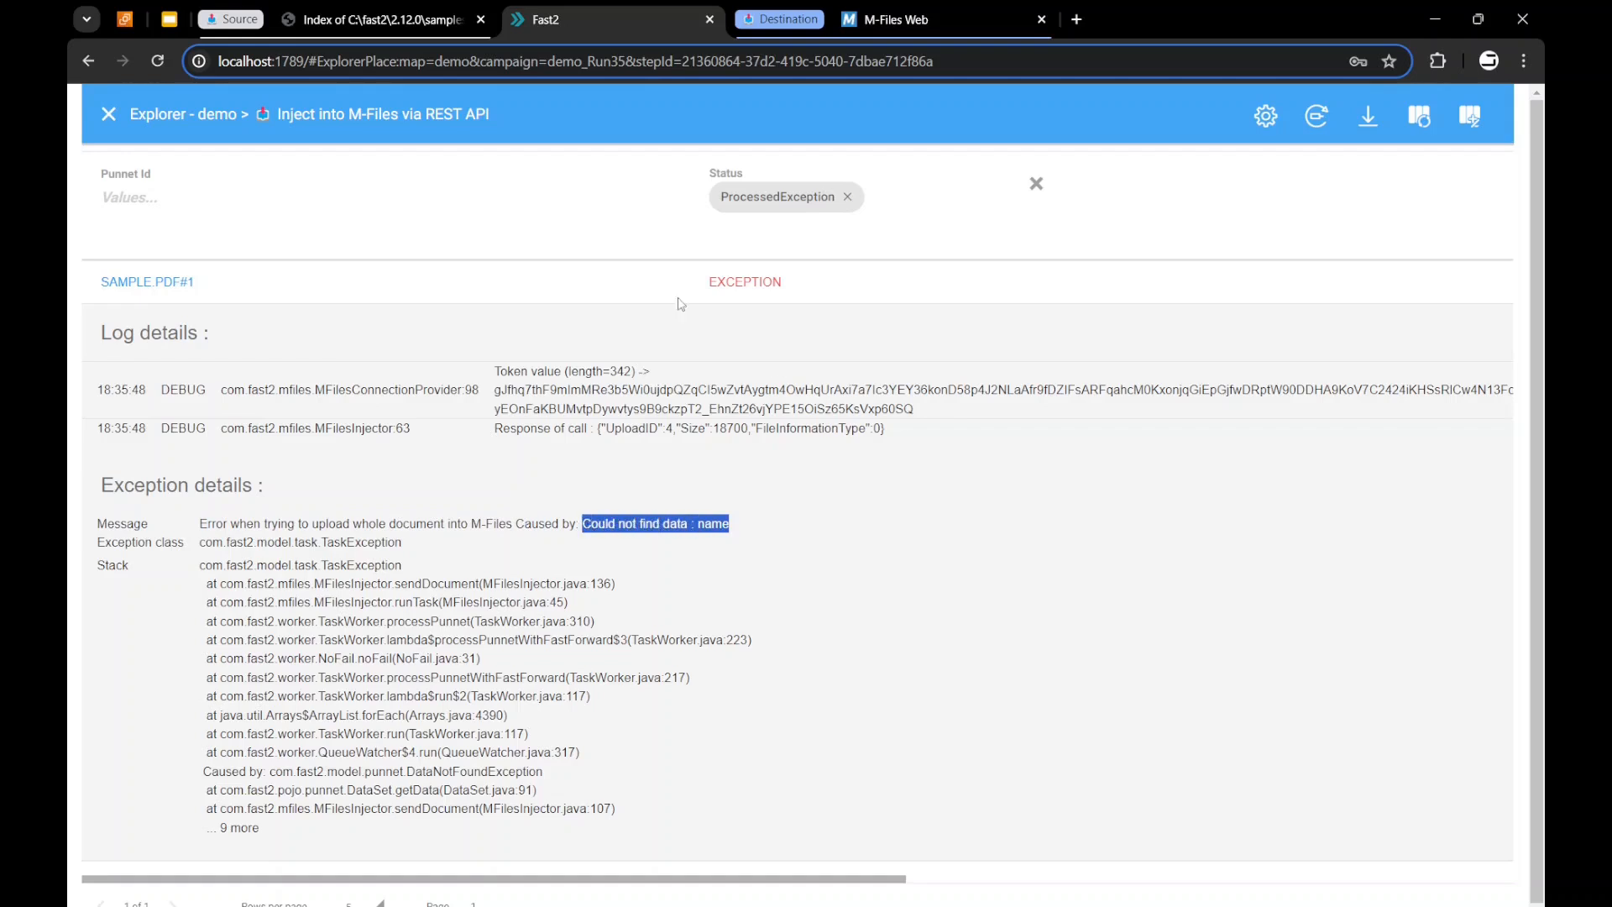
left_click(109, 113)
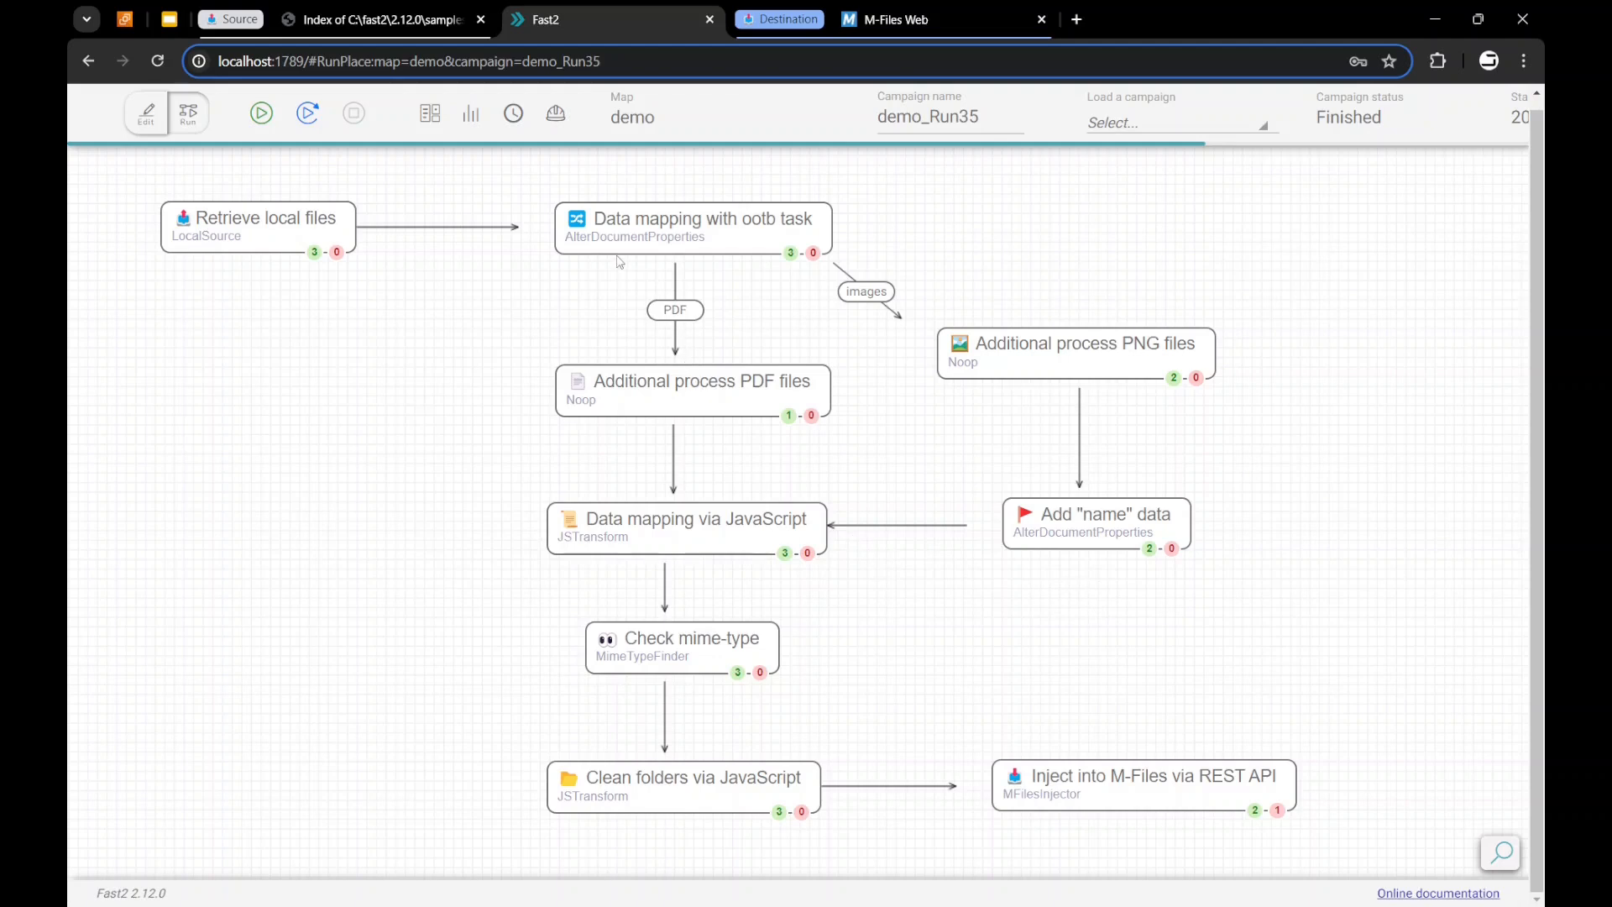
- Inspect the metadata that "Data mapping with ootb task" added to sample.pdf#1 among its successfully processed documents
left_click(798, 261)
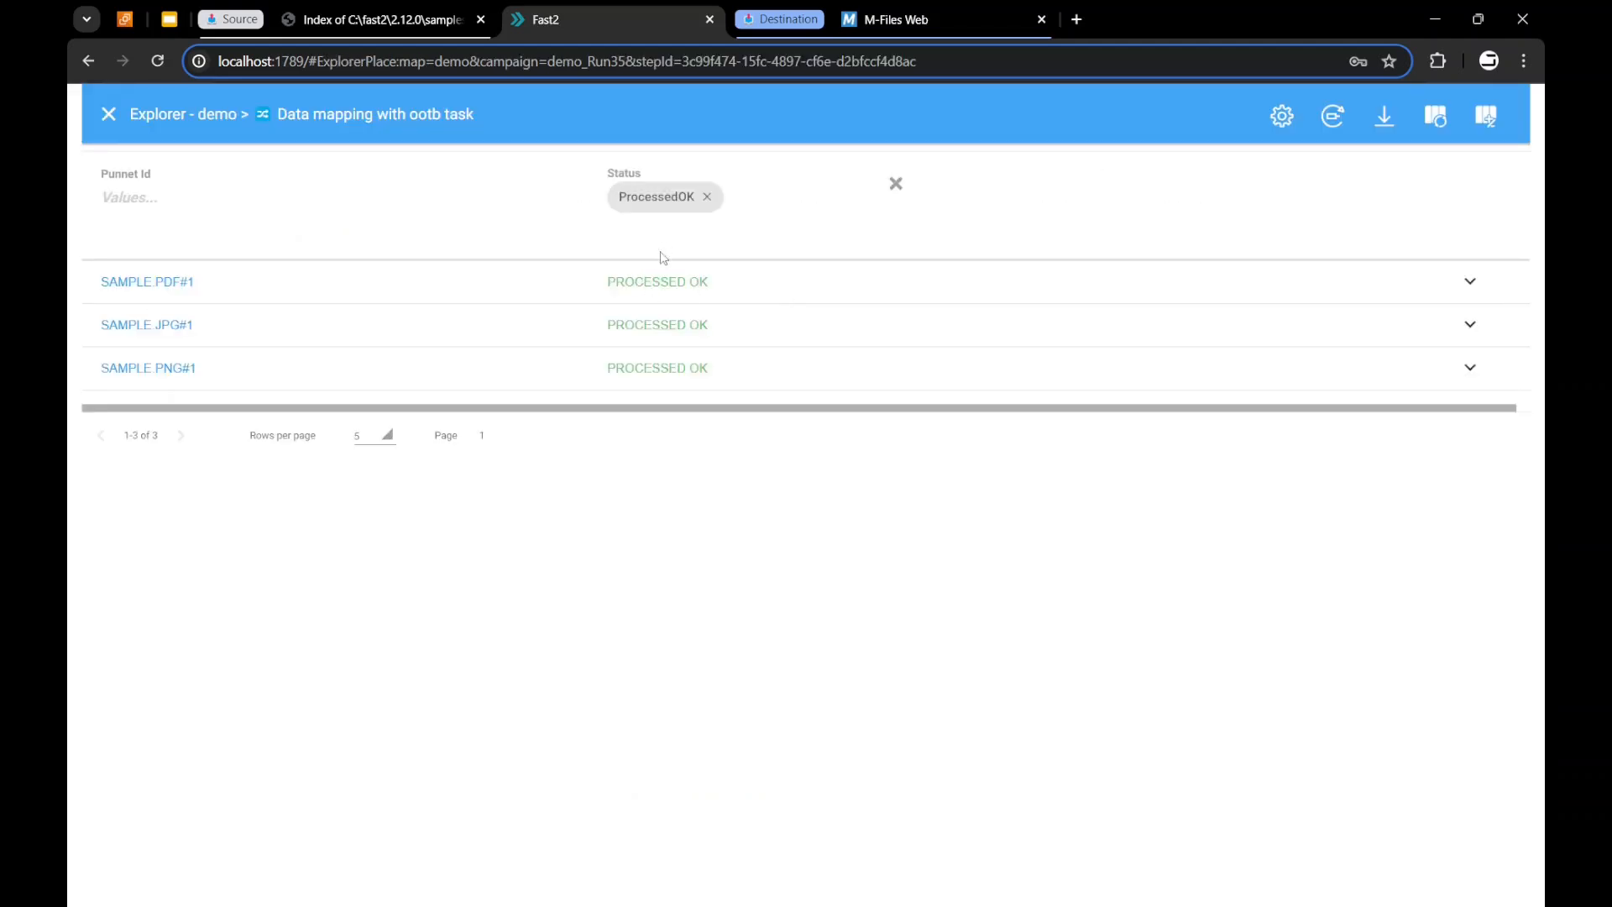
left_click(149, 288)
left_click_drag(570, 425, 698, 508)
scroll(830, 539, "down", 4)
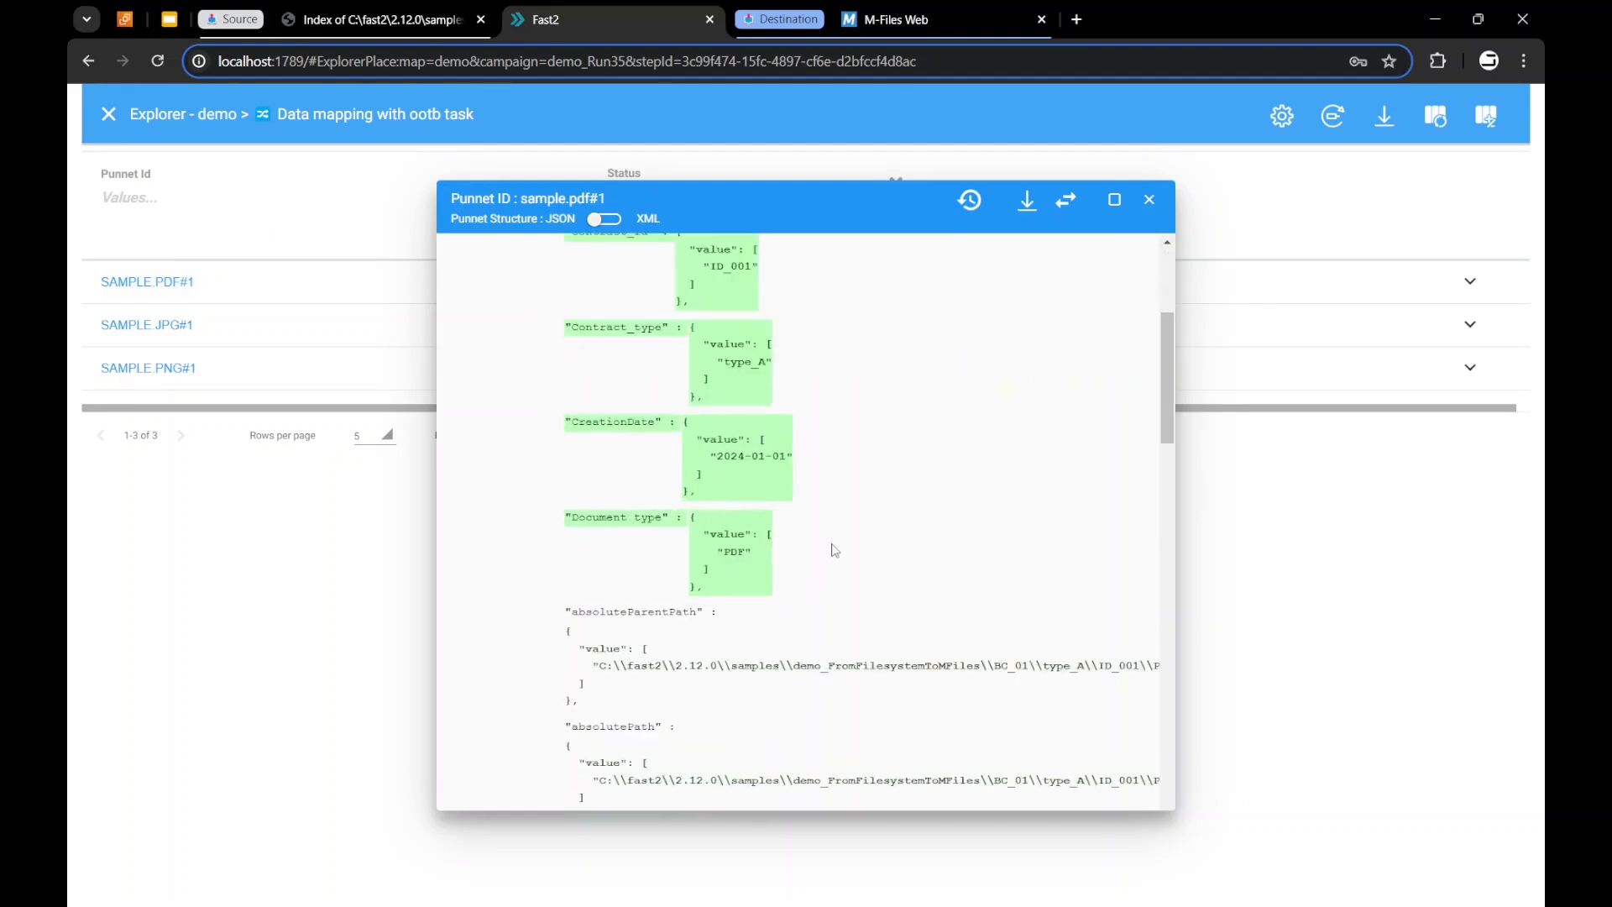
scroll(823, 538, "up", 3)
scroll(820, 557, "down", 10)
scroll(821, 554, "up", 5)
- Open the processing history of sample.pdf#1 and advance to "Data mapping via JavaScript" to examine the CreationDate change
left_click(972, 209)
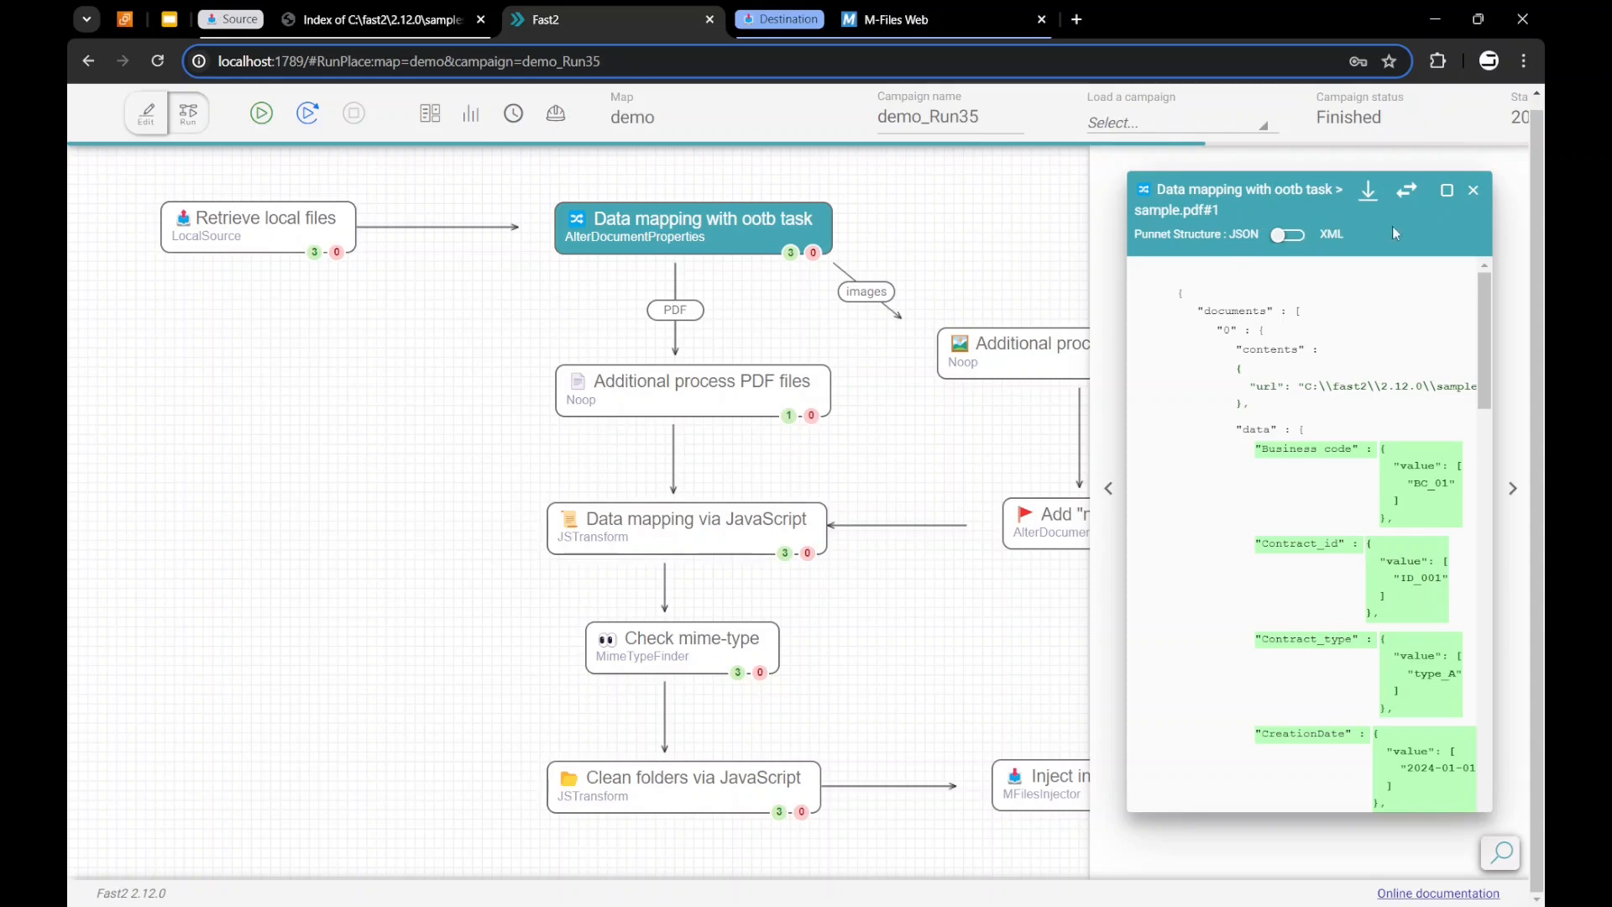
left_click(1514, 491)
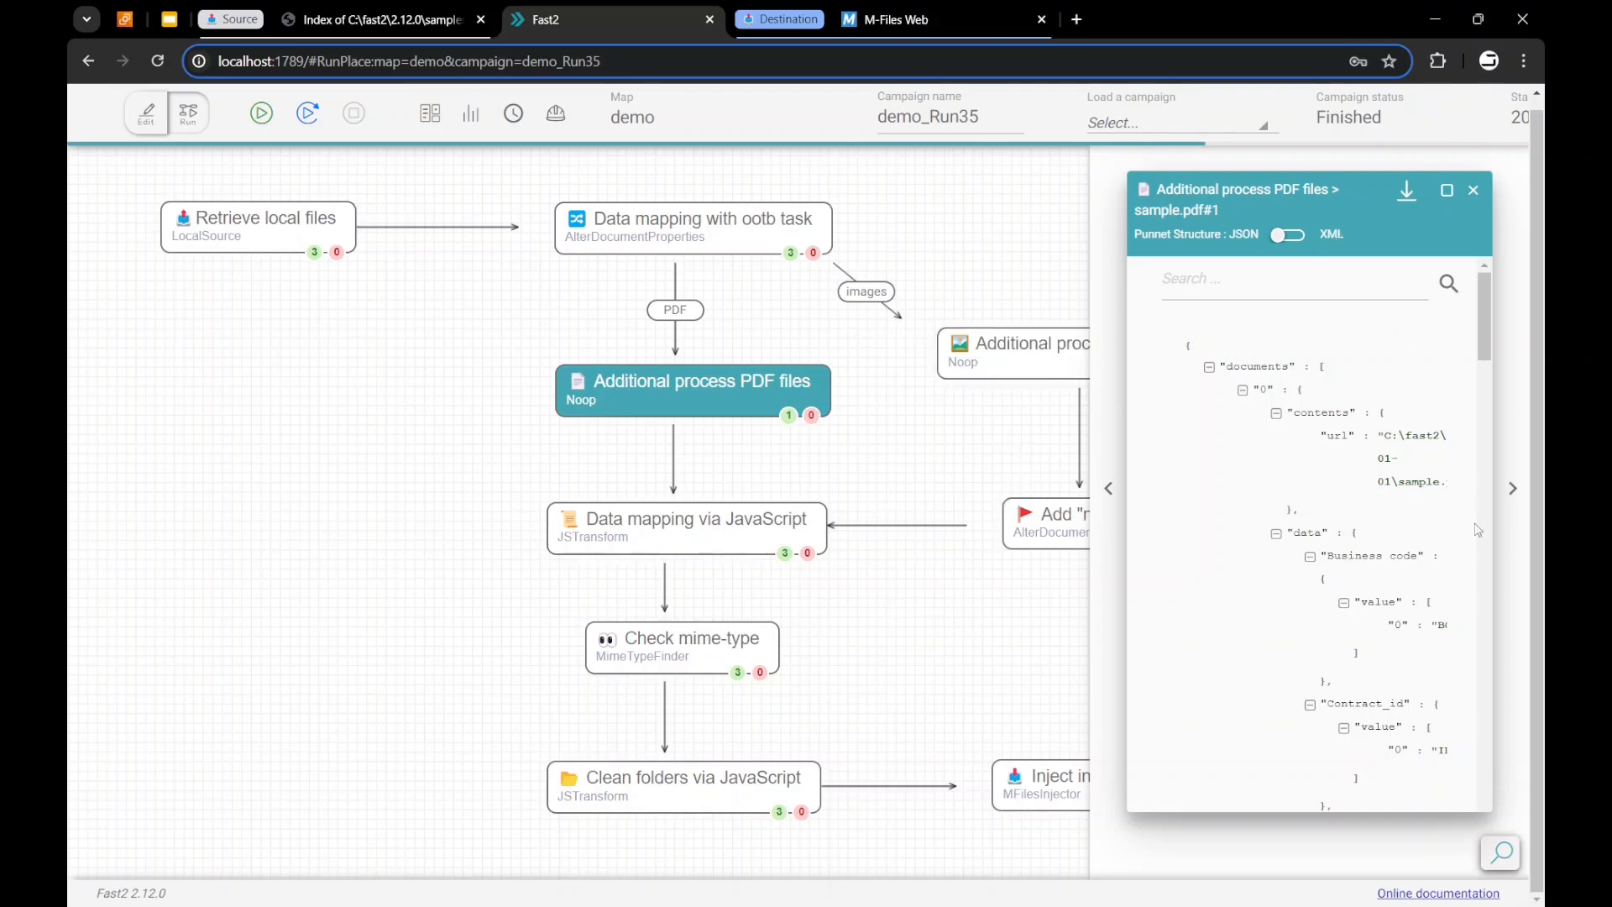
left_click(1512, 488)
scroll(1391, 606, "down", 2)
scroll(1392, 606, "down", 1)
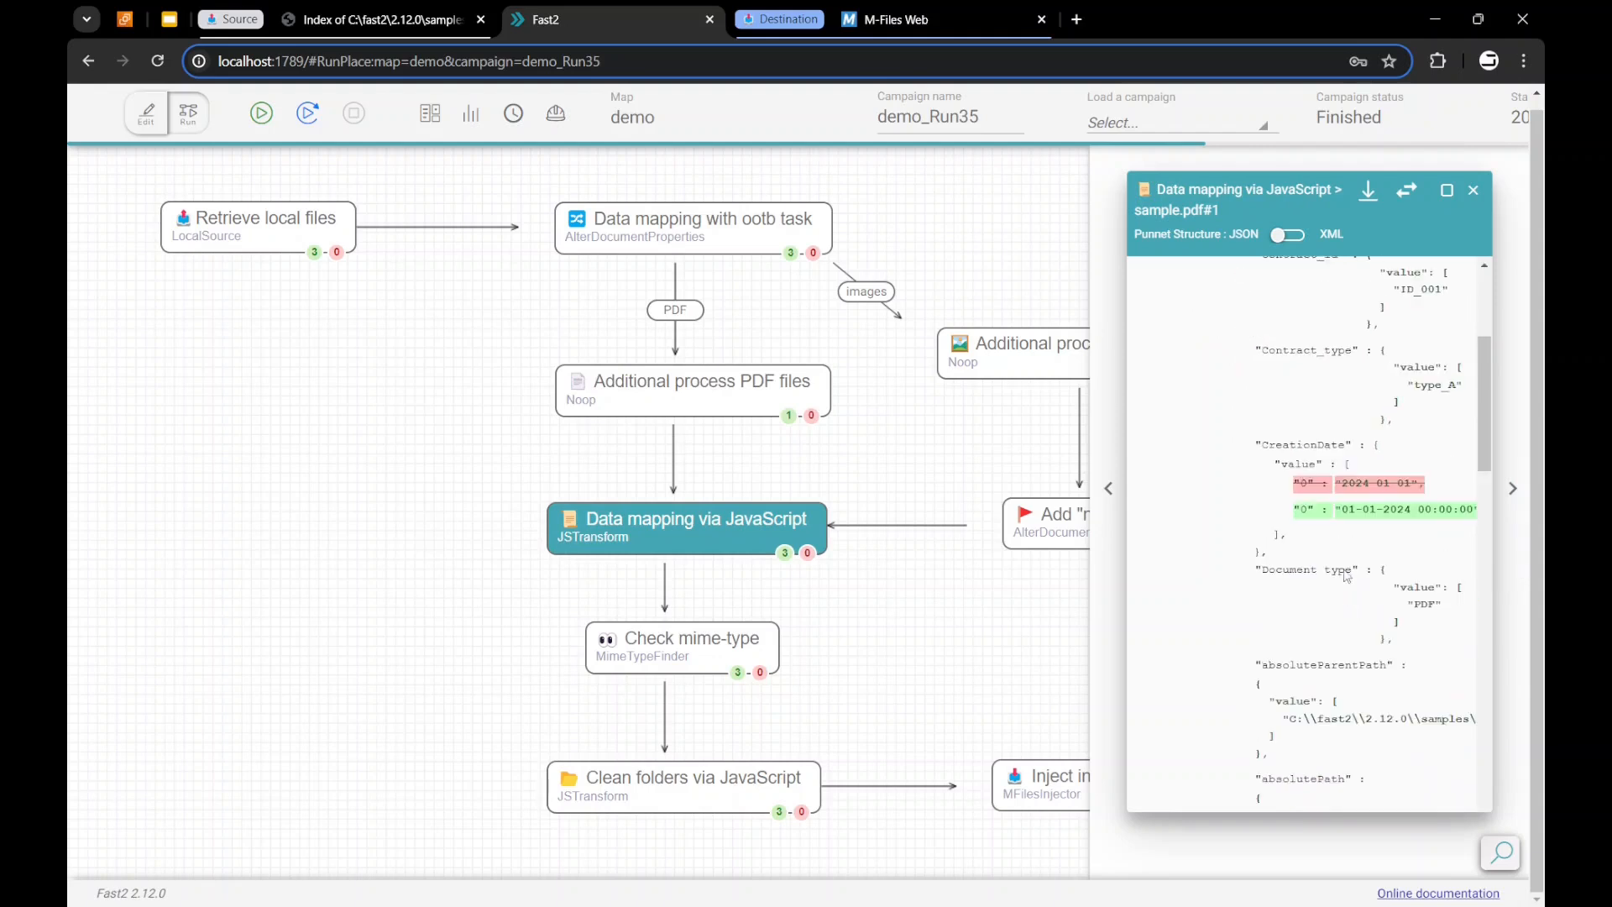
scroll(1343, 563, "right", 3)
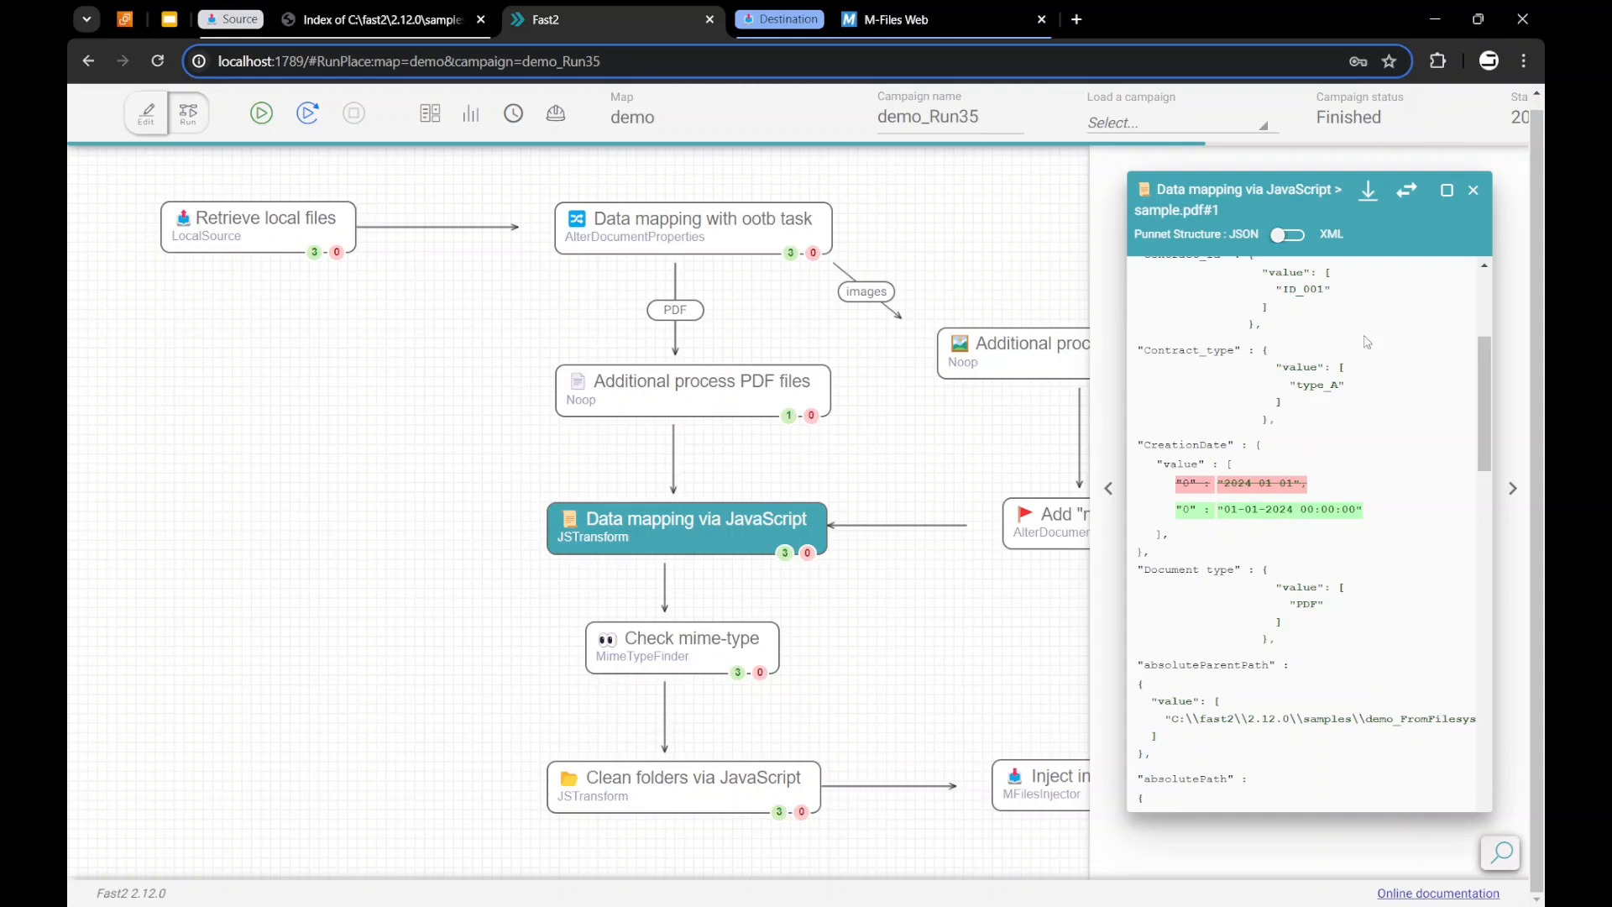
- Examine what the "Check mime-type" and "Clean folders via JavaScript" steps changed in sample.pdf#1
left_click(1512, 488)
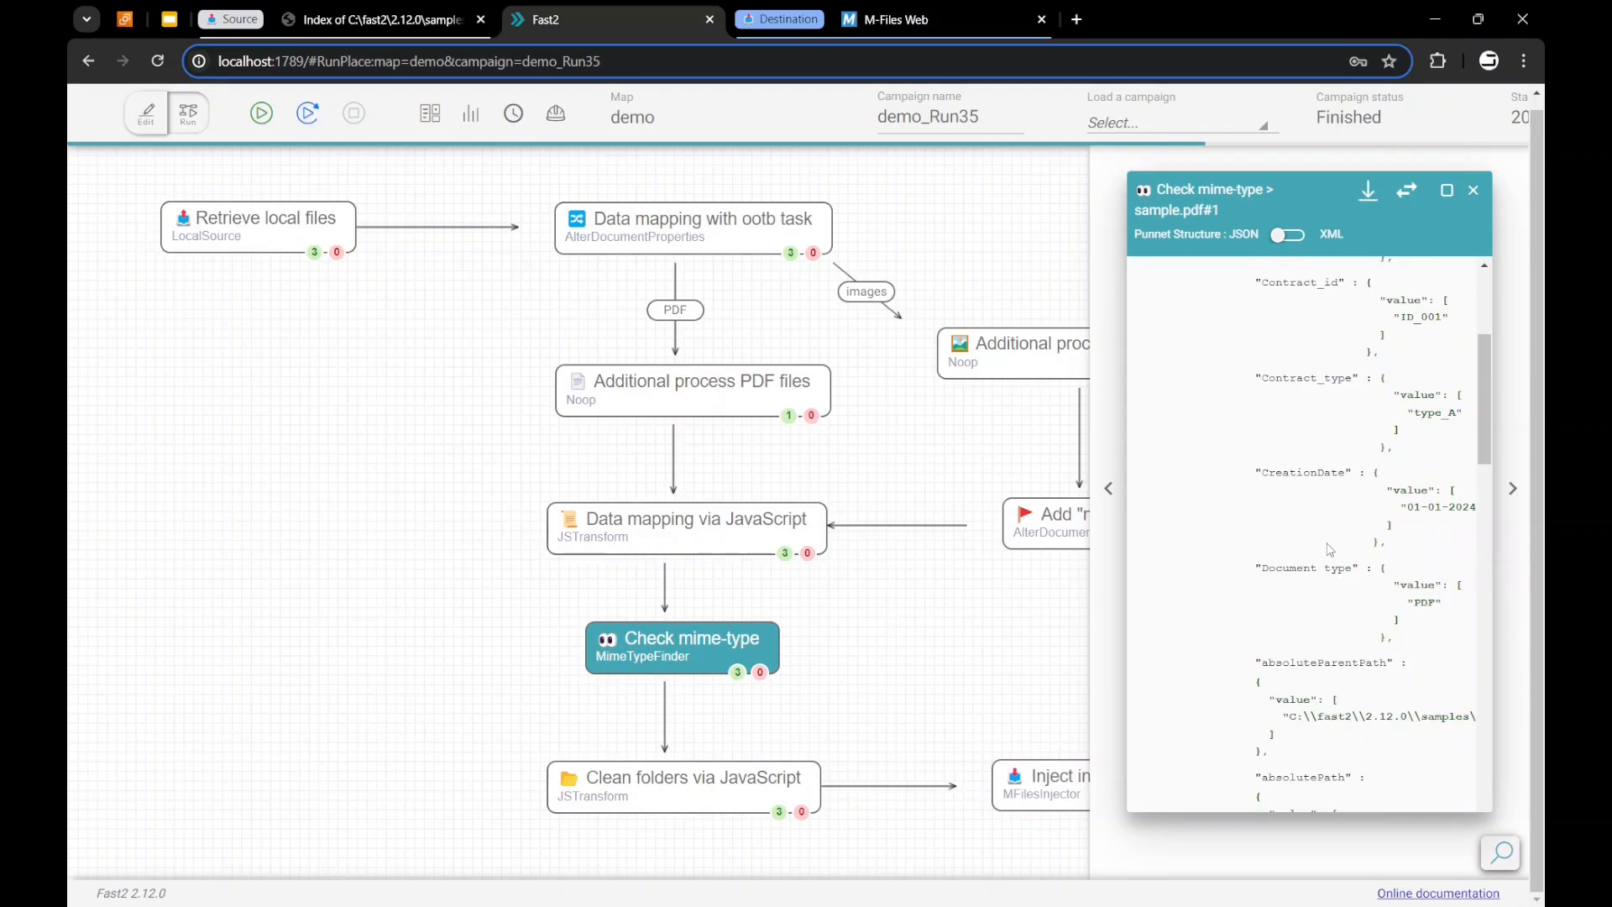
scroll(1359, 446, "right", 2)
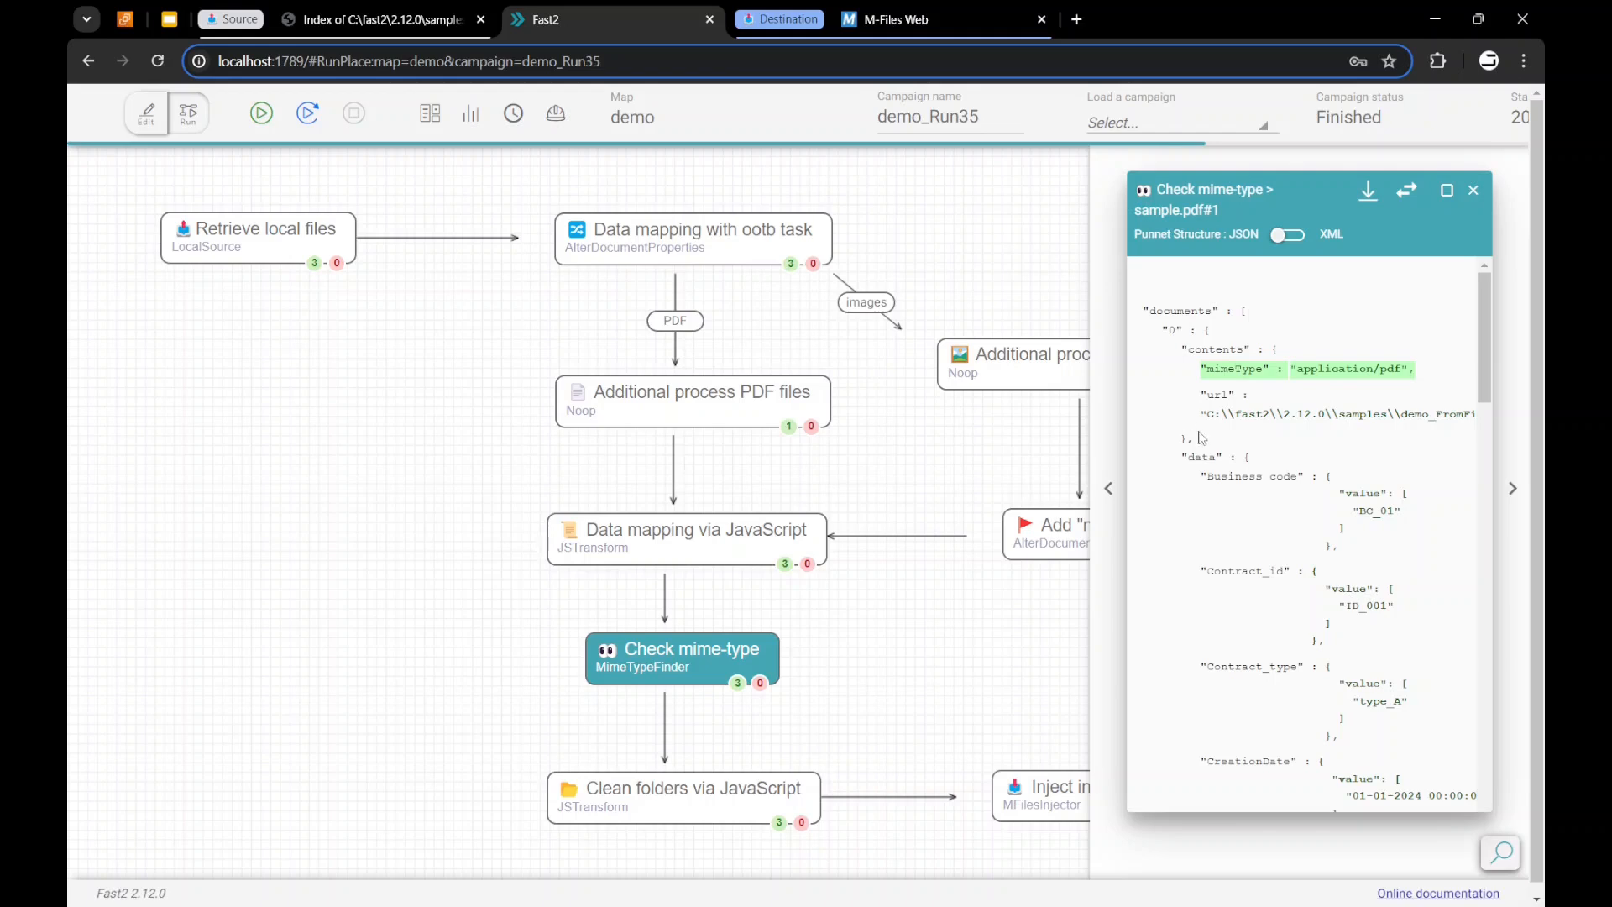
left_click(1513, 491)
scroll(1295, 681, "down", 5)
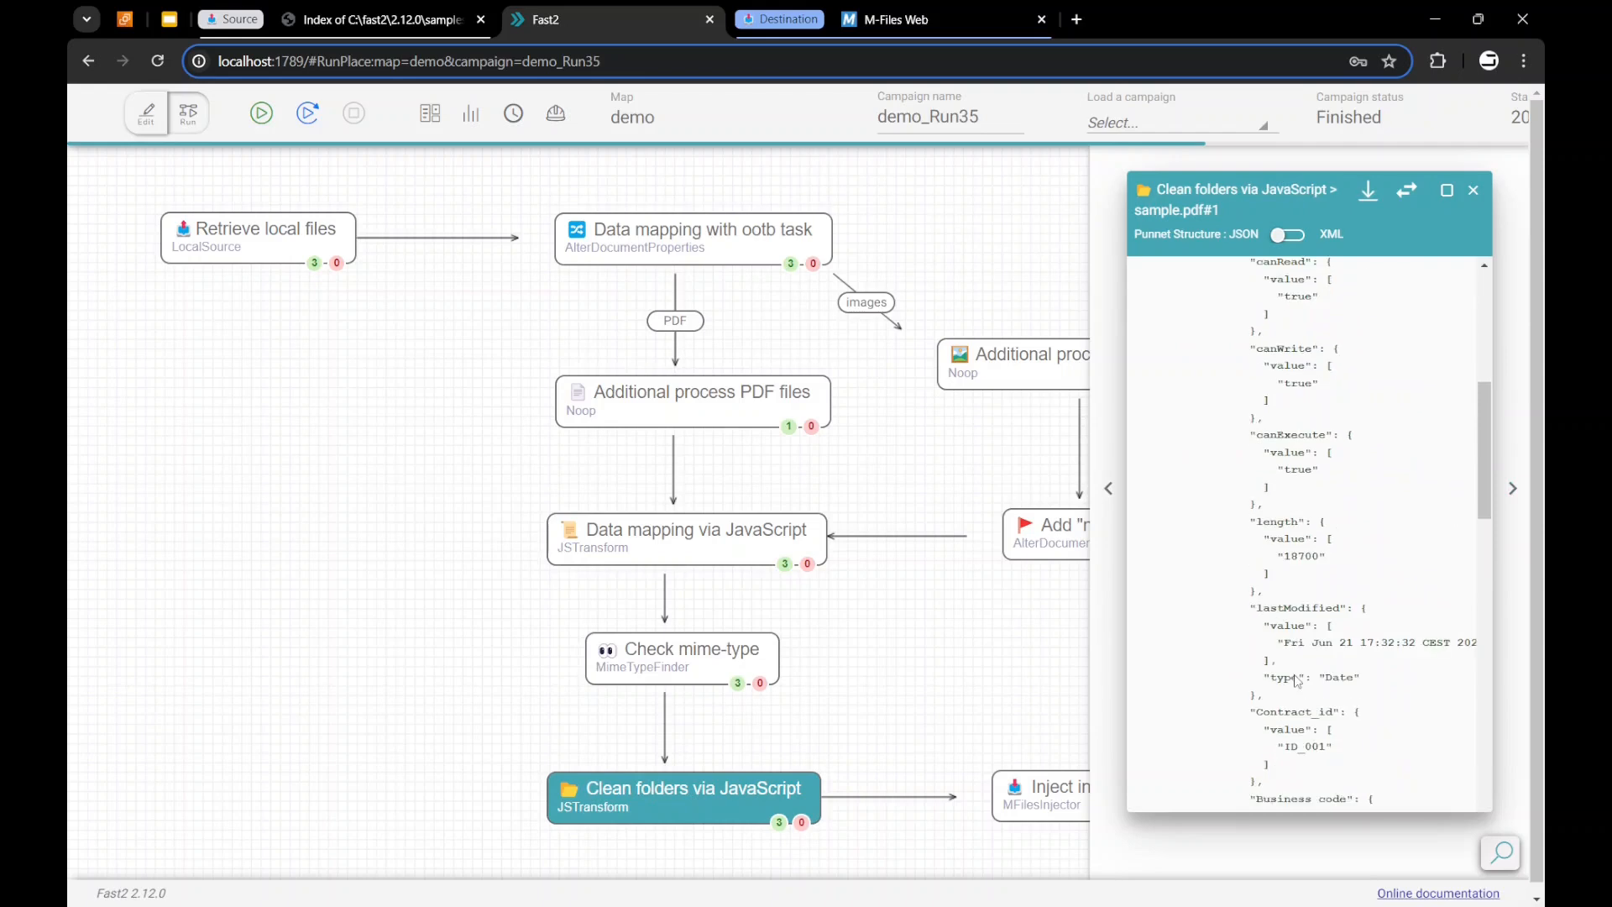
scroll(1297, 684, "down", 5)
scroll(1297, 684, "up", 5)
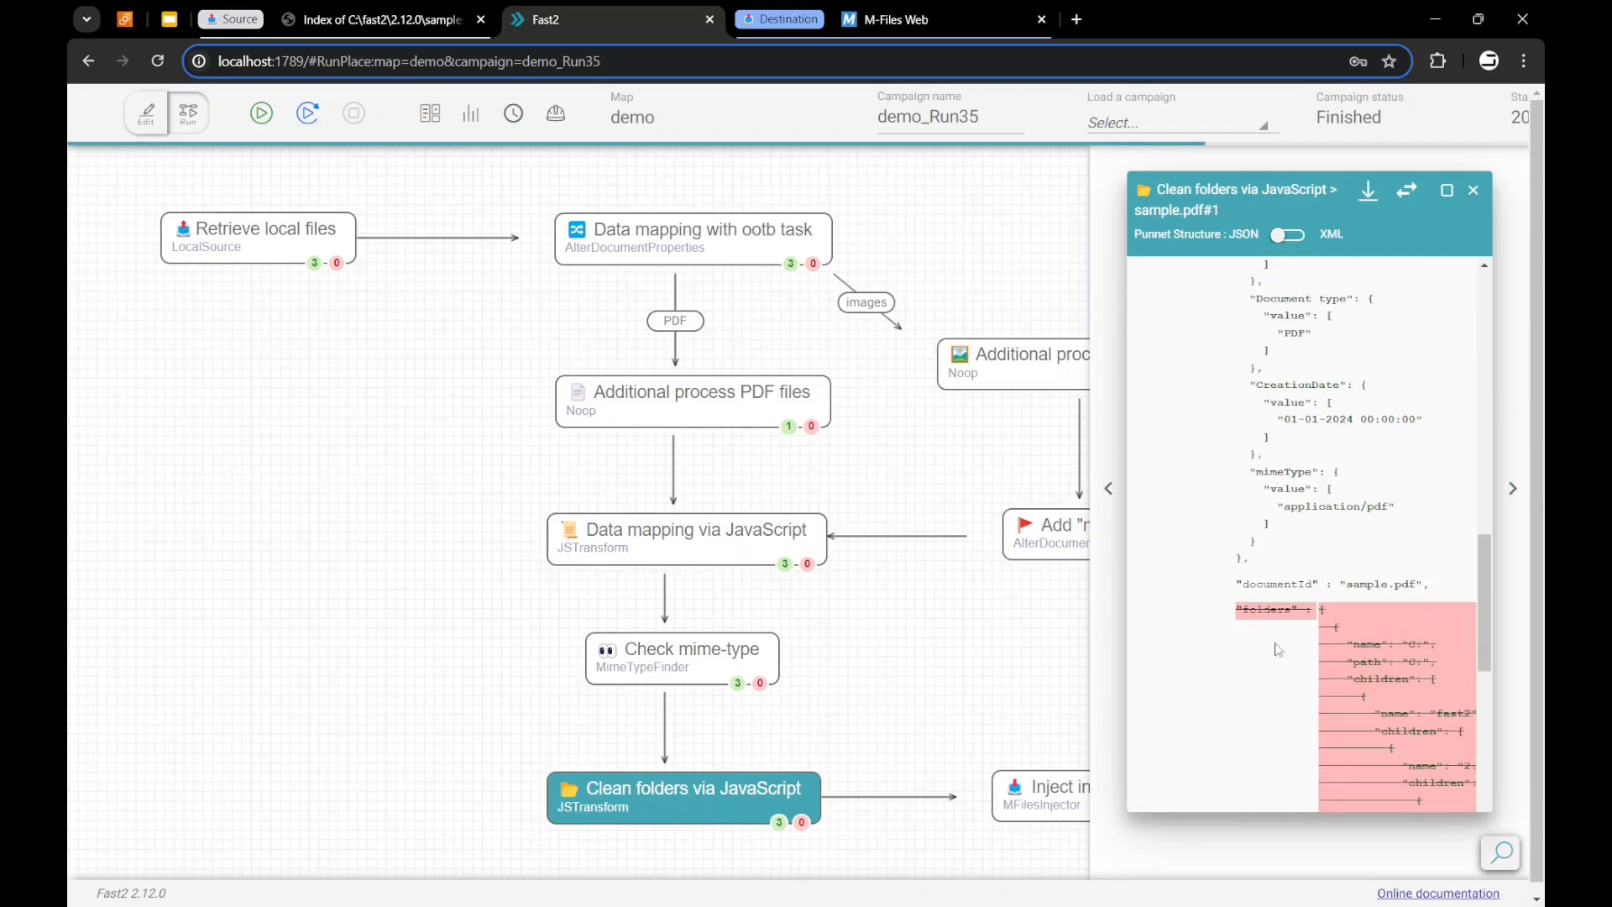
scroll(1311, 661, "down", 5)
- Advance the history of sample.pdf#1 to "Inject into M-Files via REST API" and close the history view
left_click(1512, 488)
mouse_move(1045, 784)
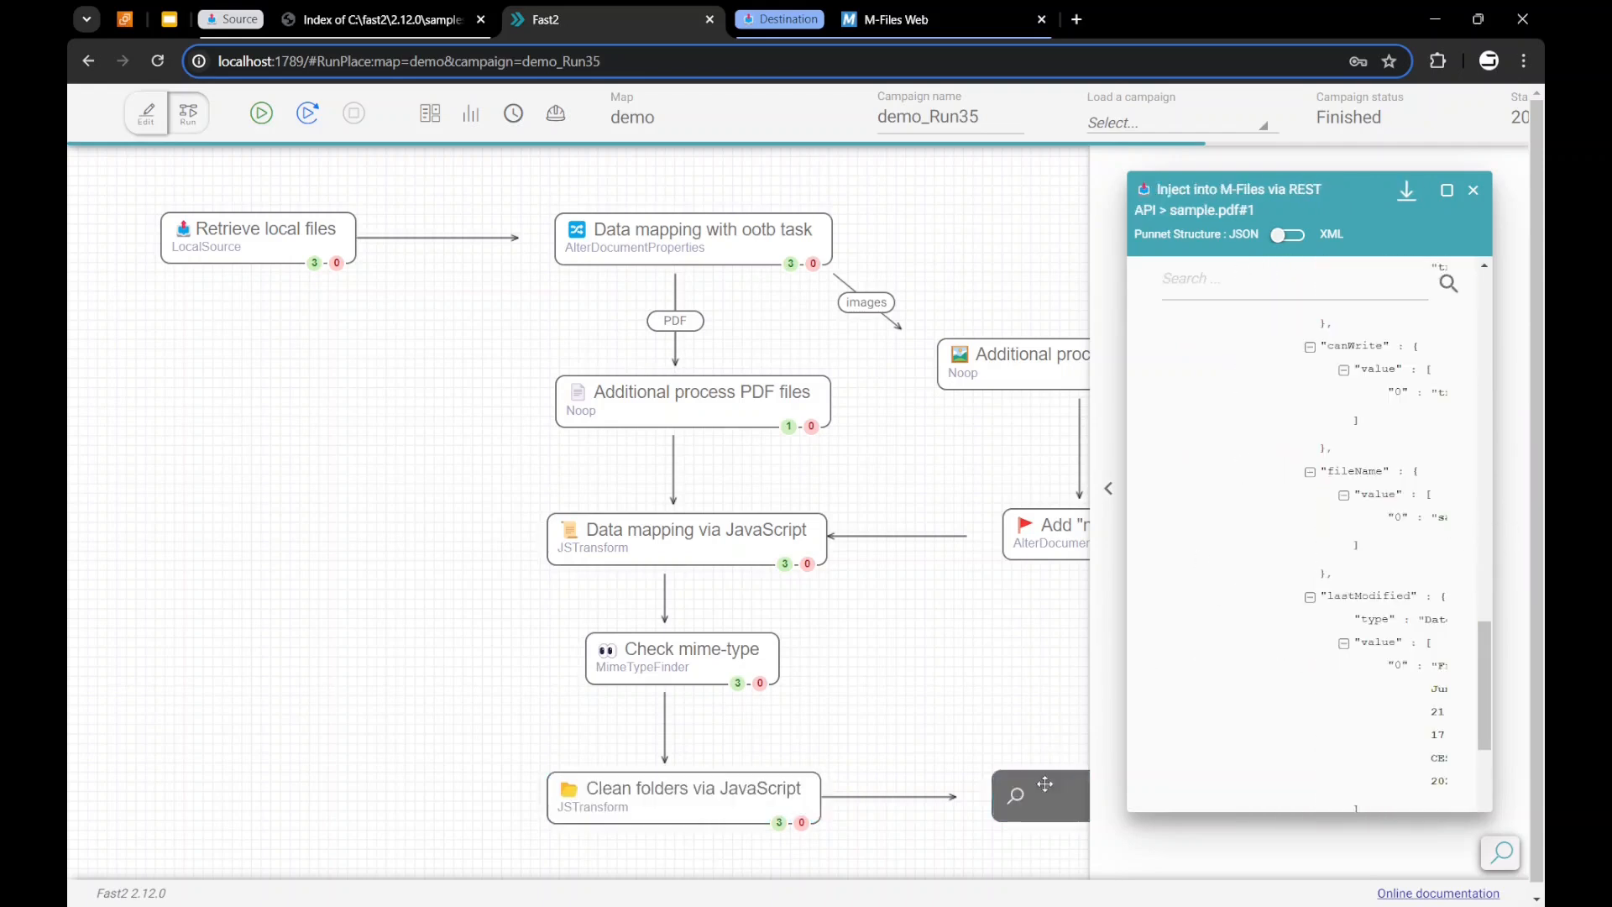
left_click(1474, 193)
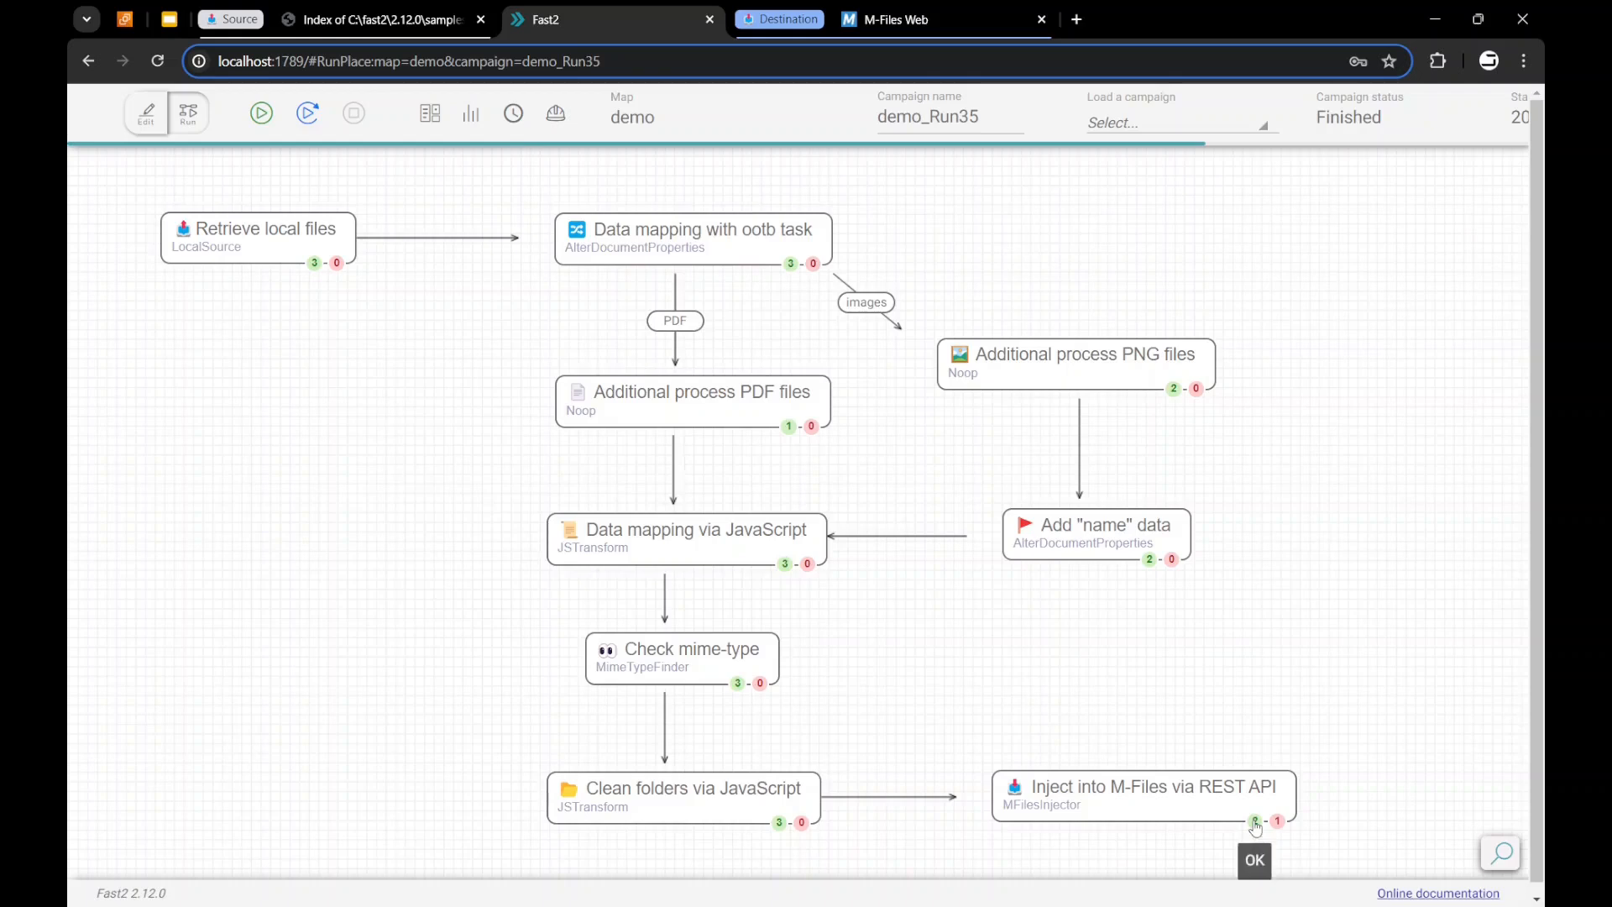
- Open sample.jpg#1 from the successful M-Files injections and examine its added content properties and DisplayID
left_click(1254, 820)
left_click(147, 283)
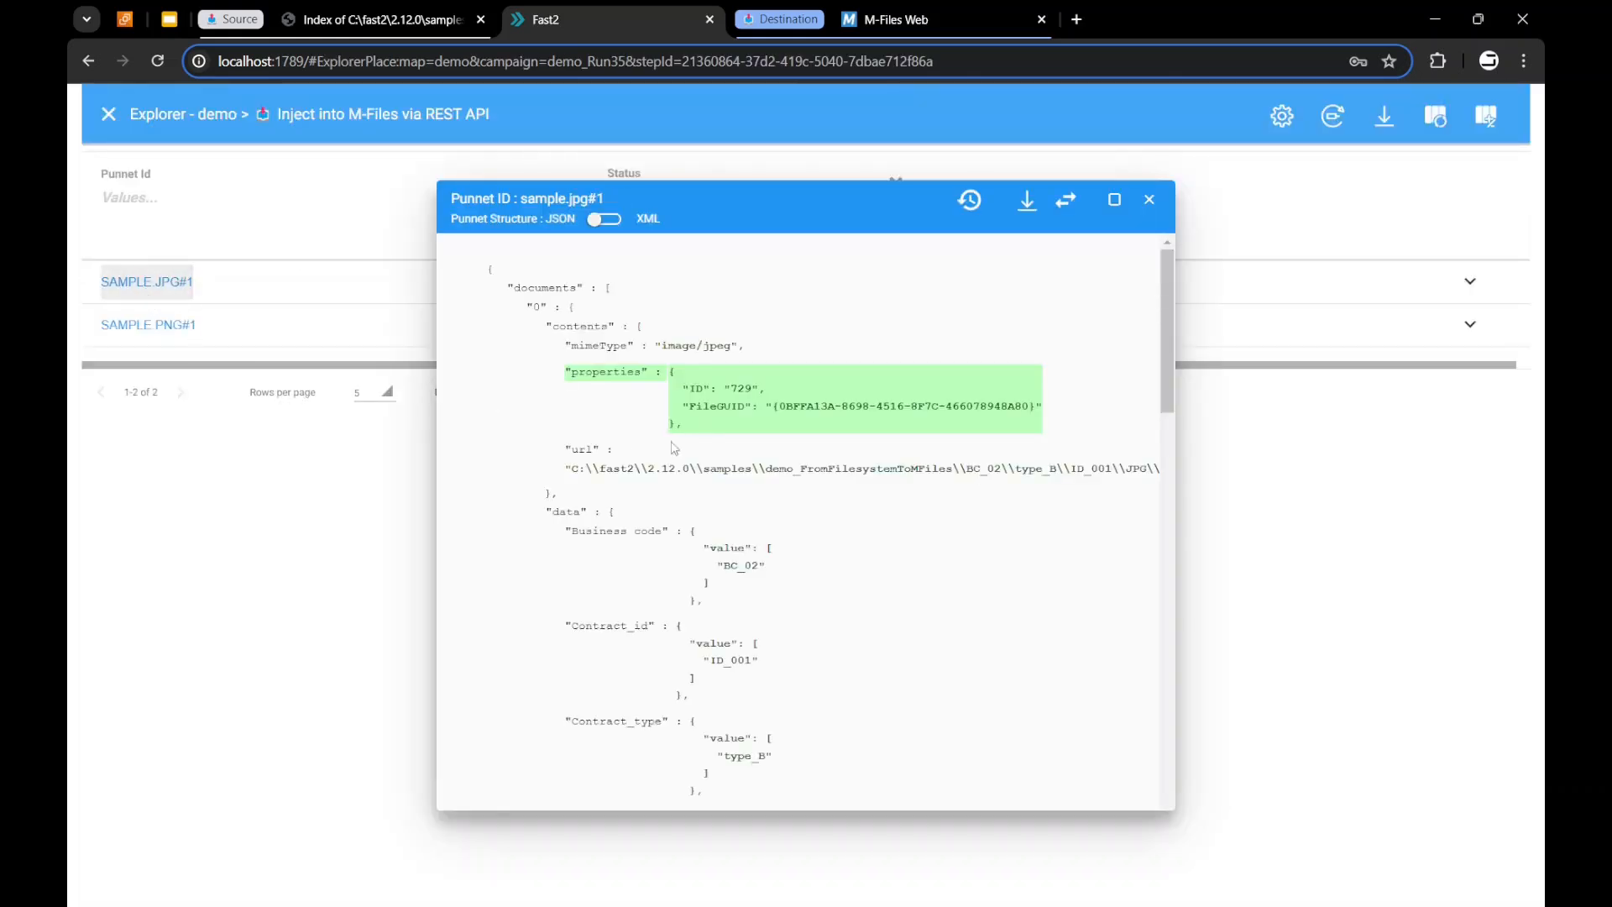
left_click_drag(690, 399, 1034, 418)
left_click(773, 427)
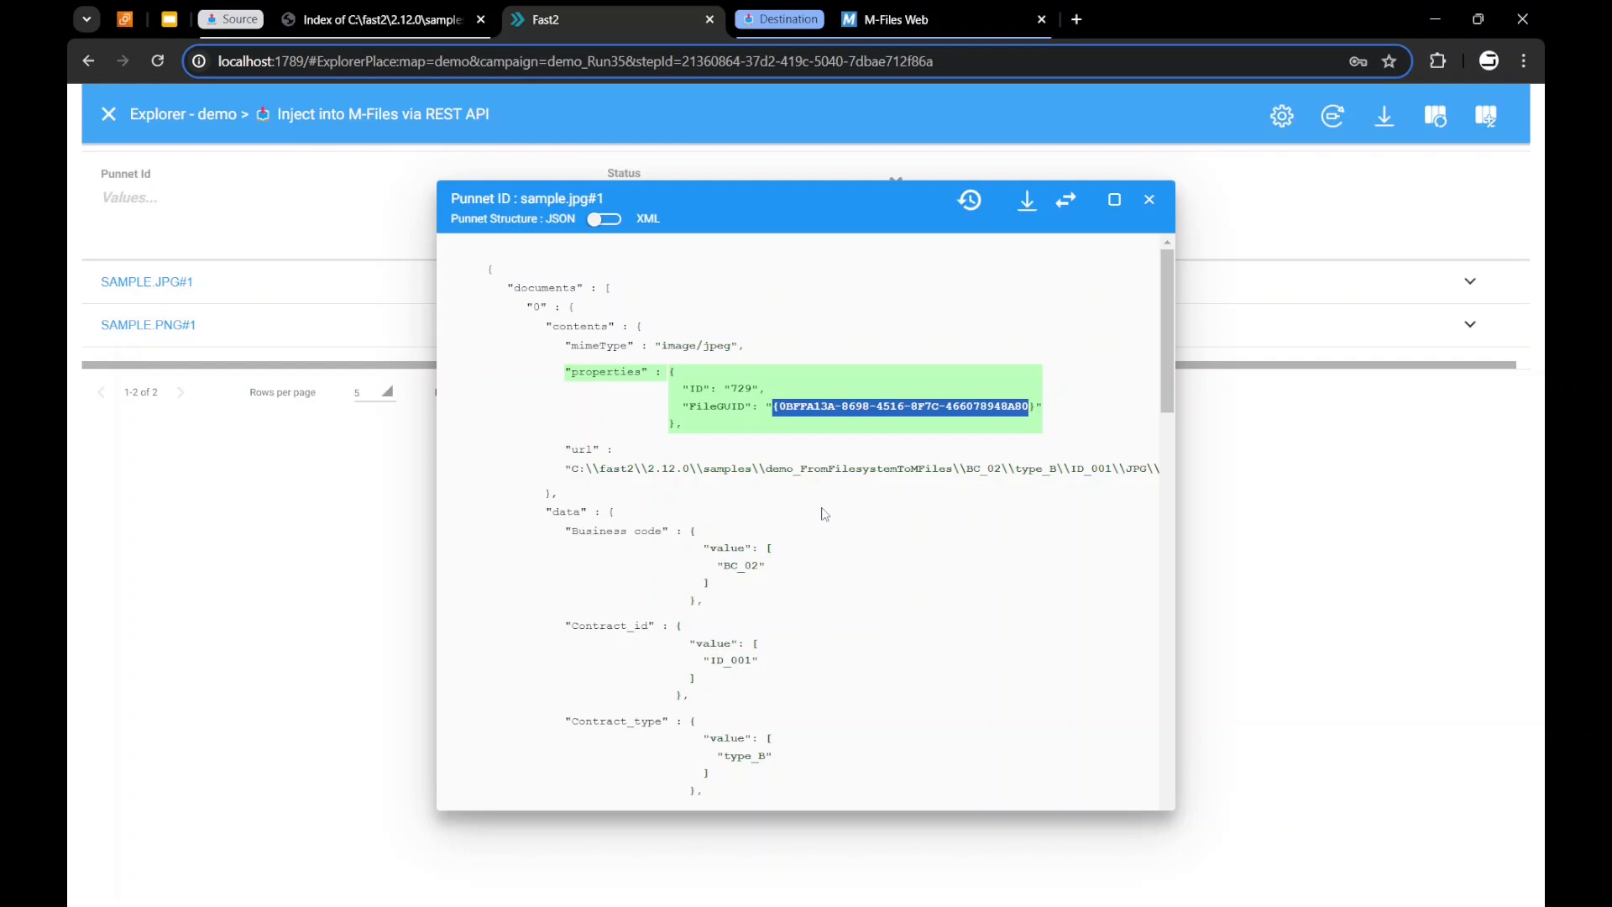
scroll(845, 523, "down", 5)
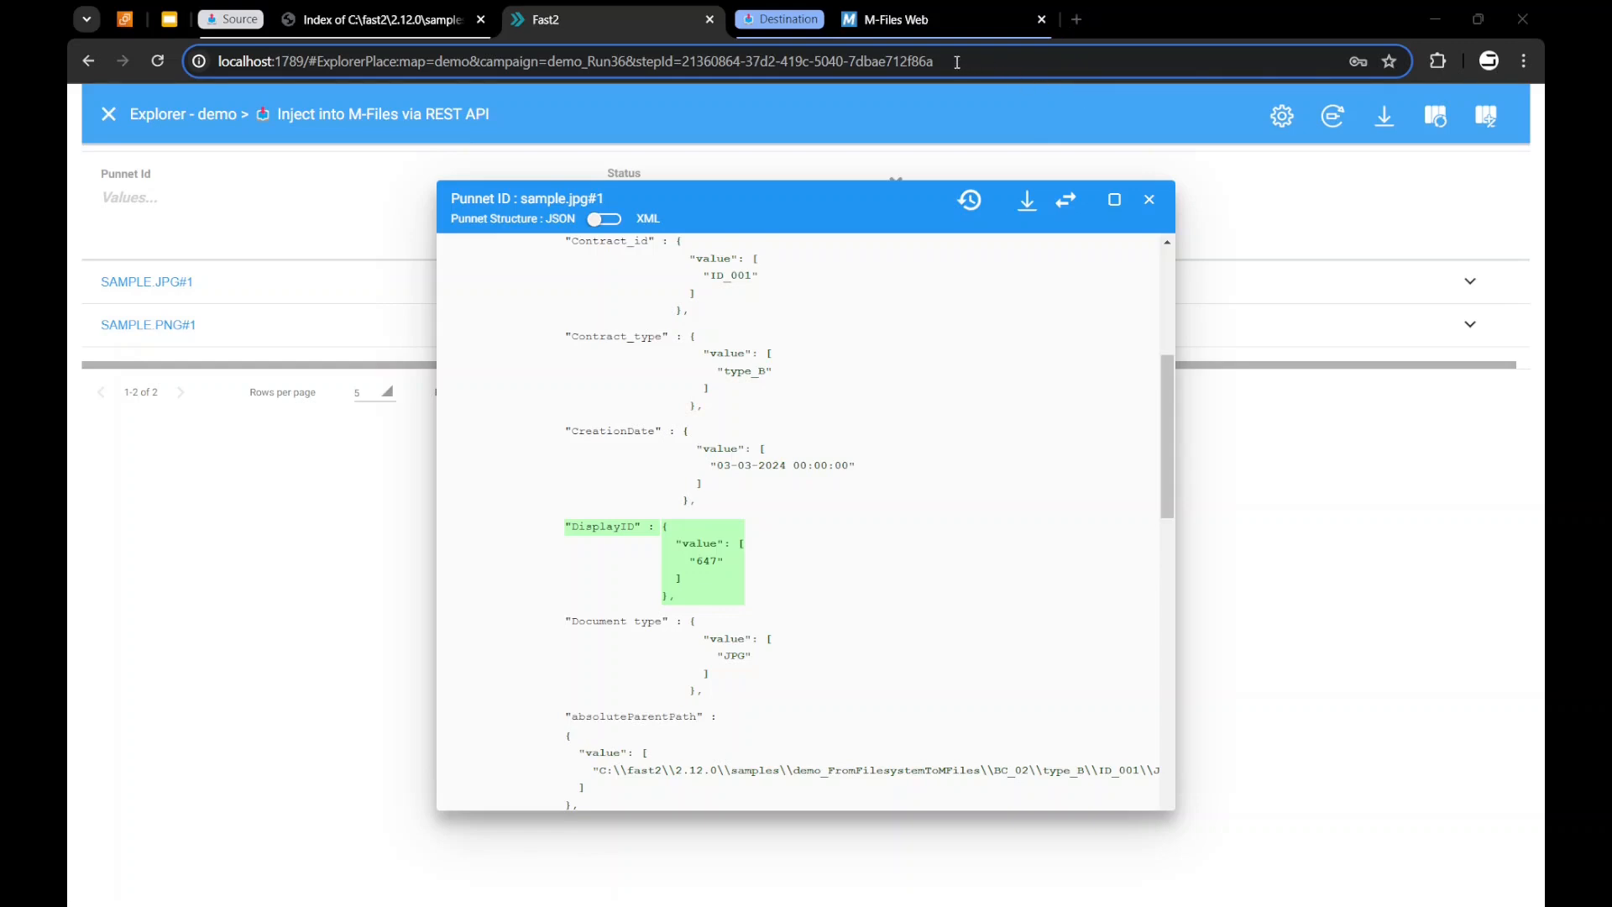
- Switch to M-Files Web and reopen the "Document" folder under "par Classe" to check for the injected files
left_click(921, 31)
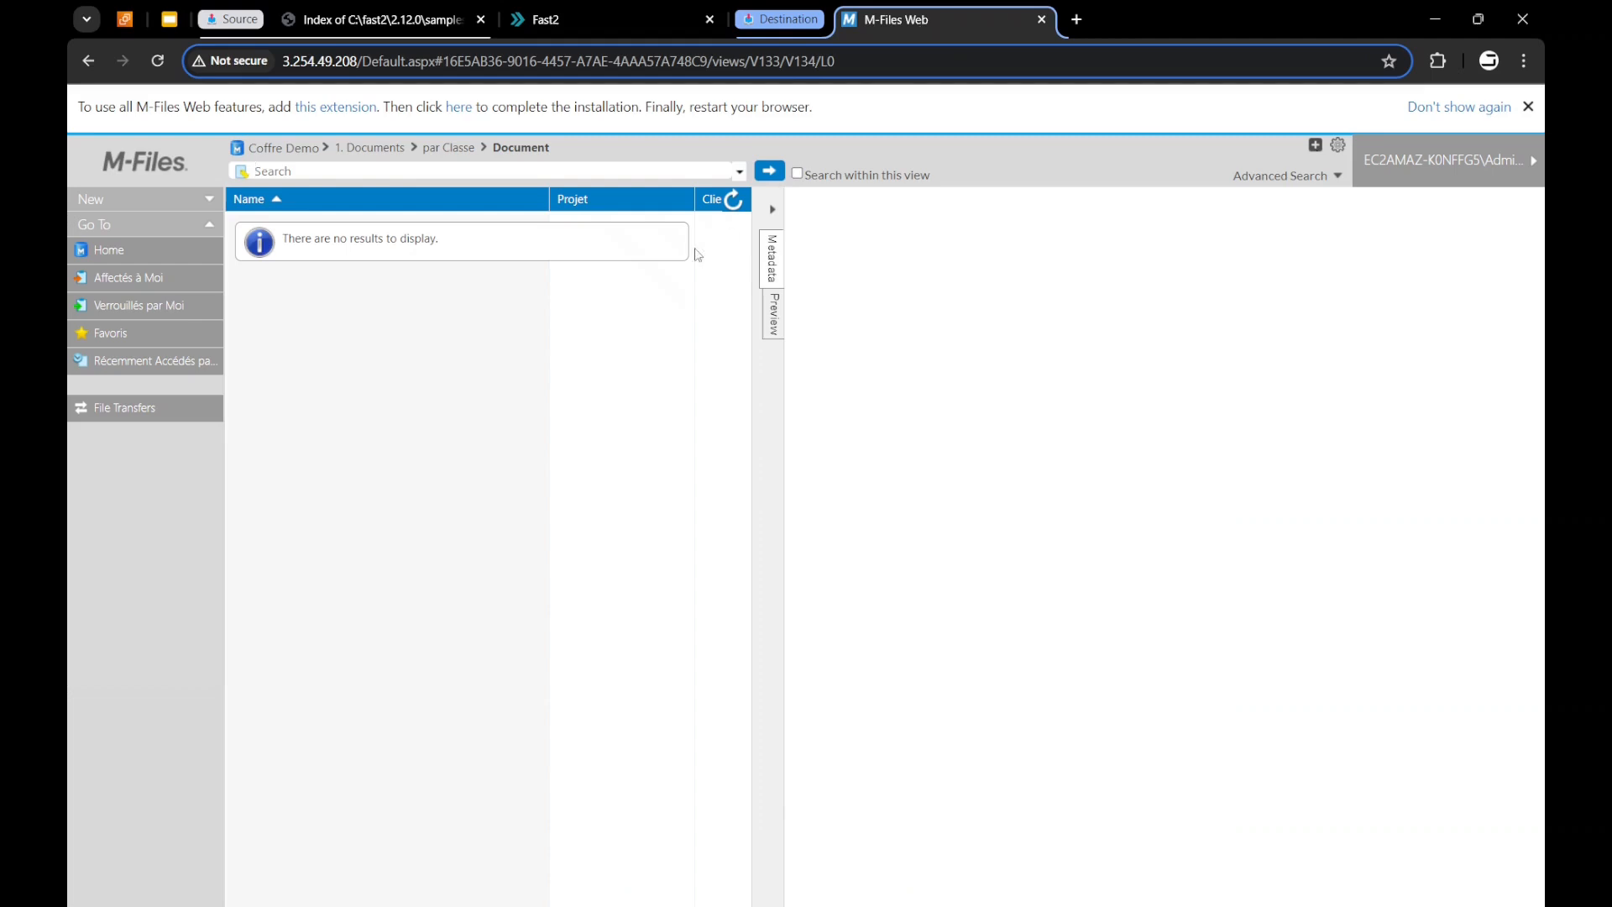
left_click(448, 148)
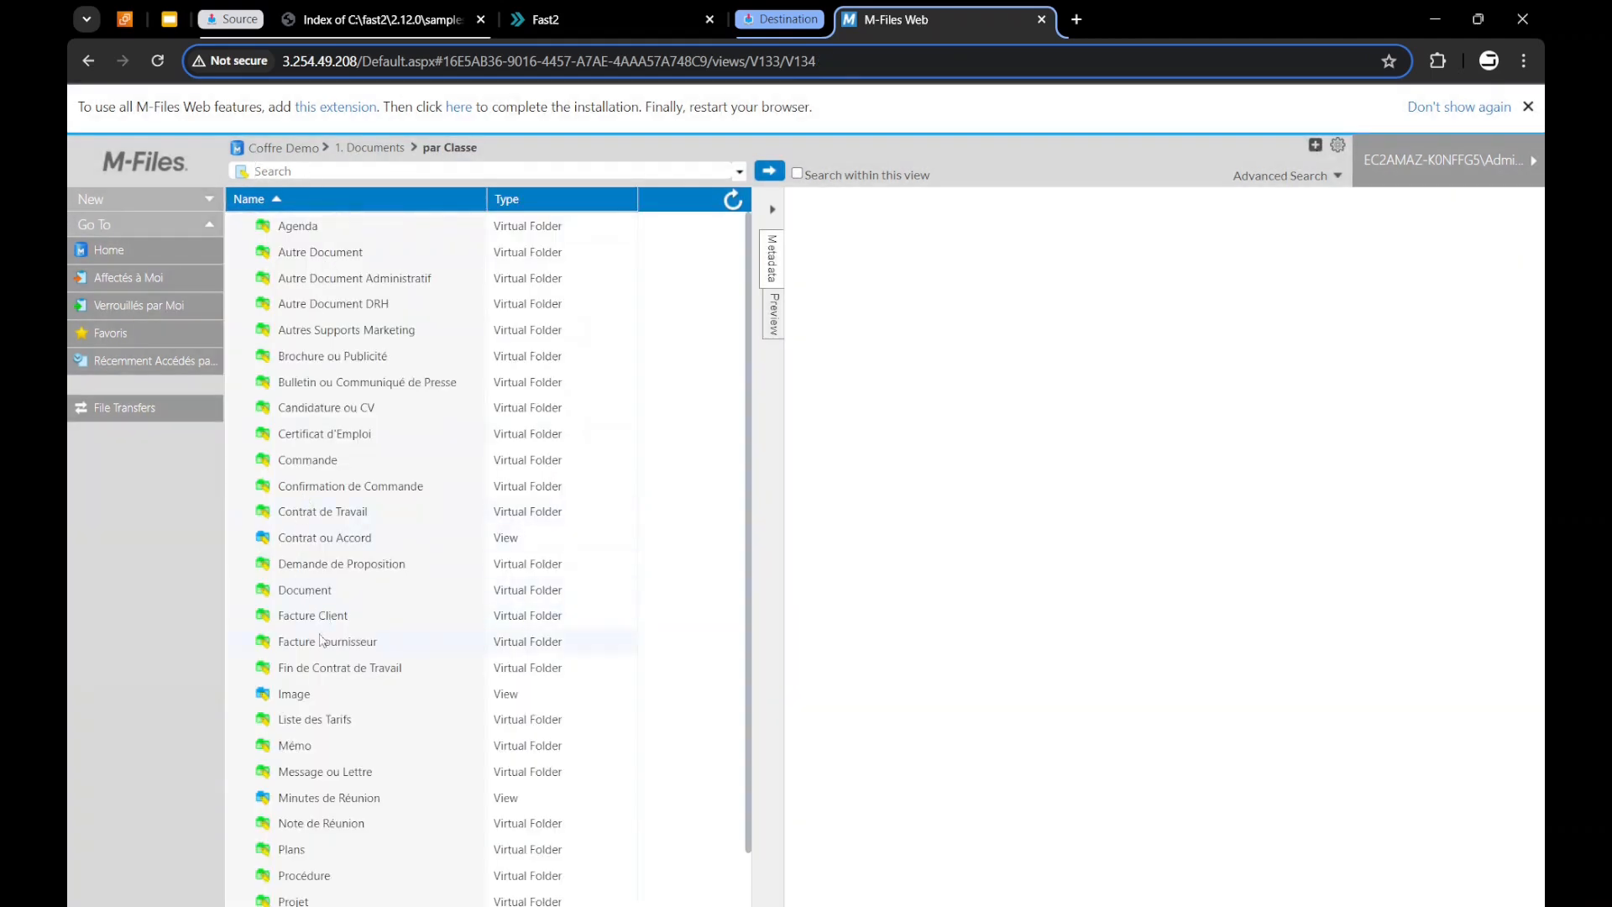
double_click(320, 596)
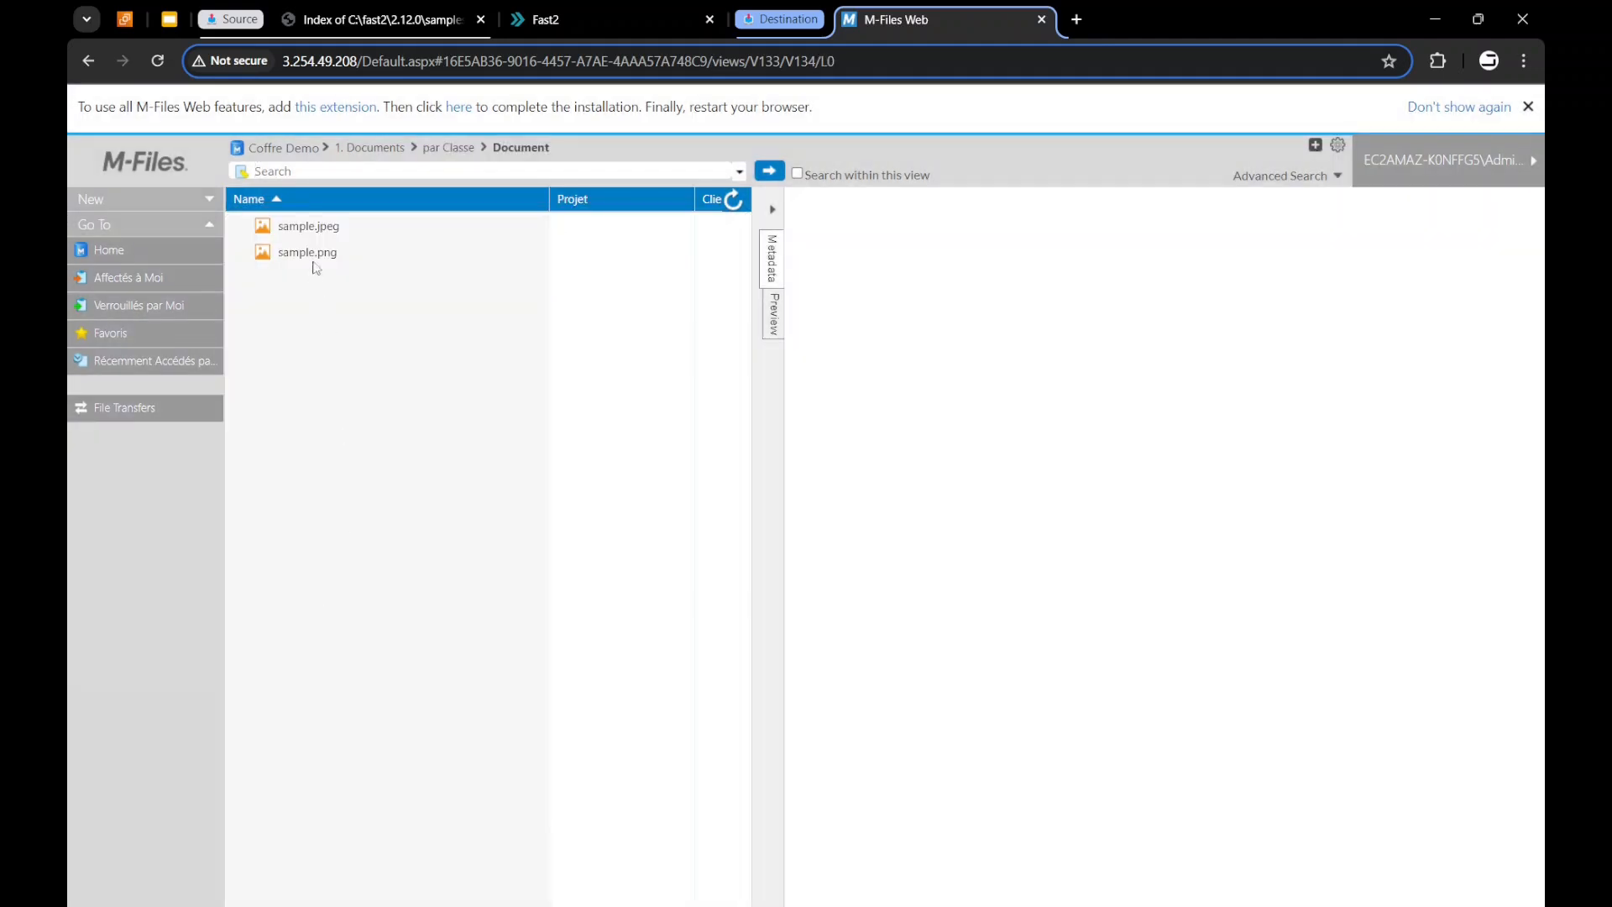
- Preview the content of sample.jpeg and sample.png in the "Document" folder
left_click(317, 235)
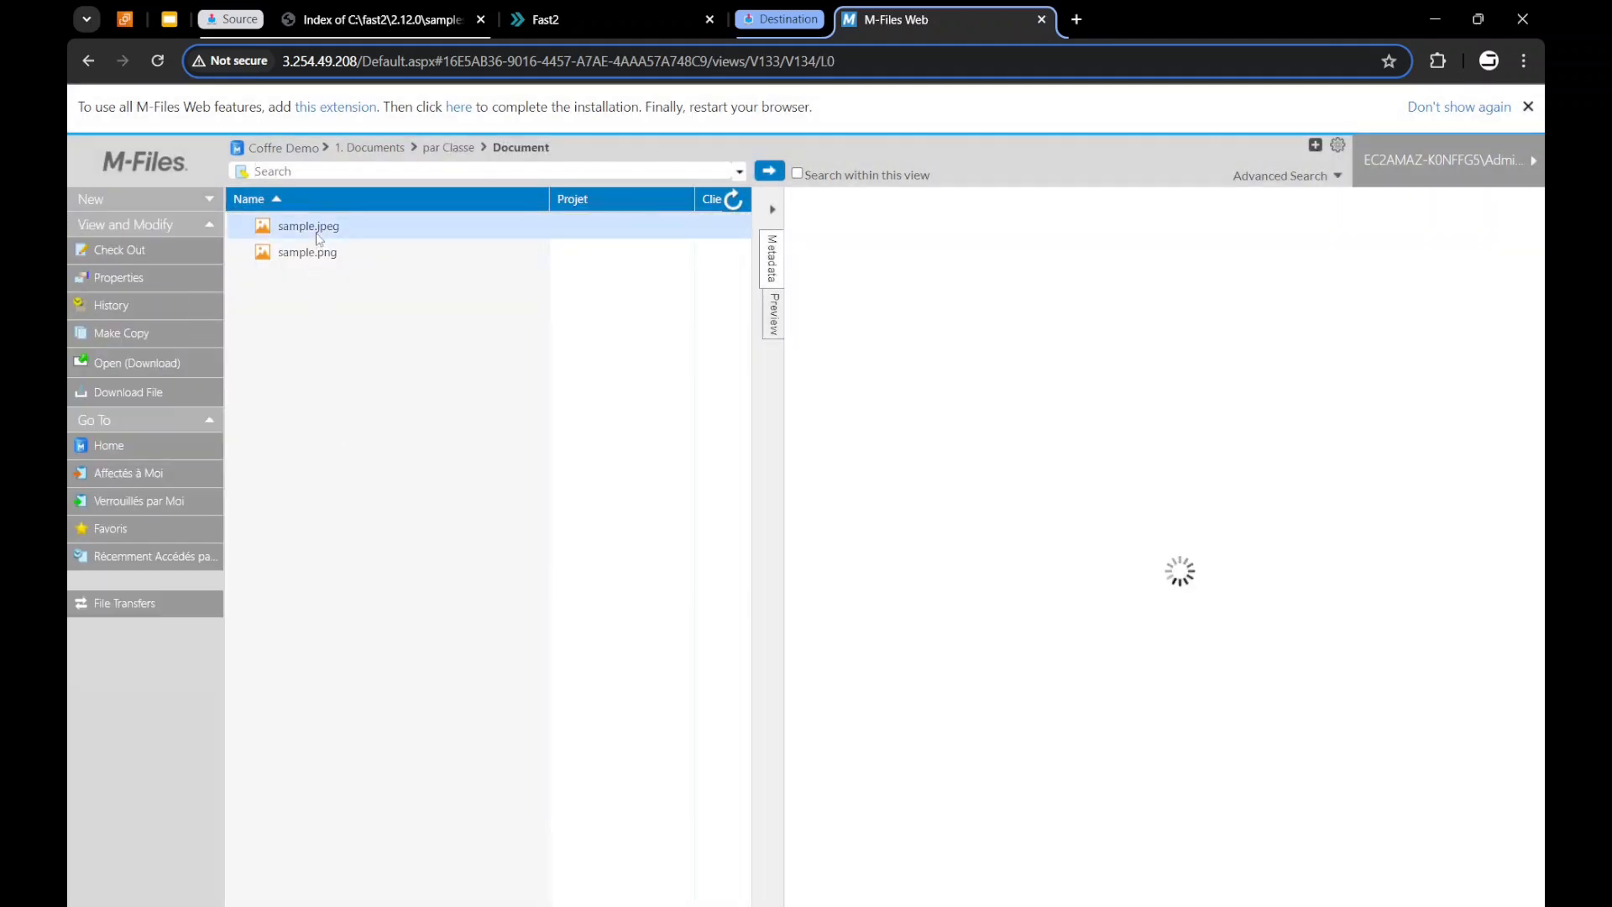
left_click(774, 327)
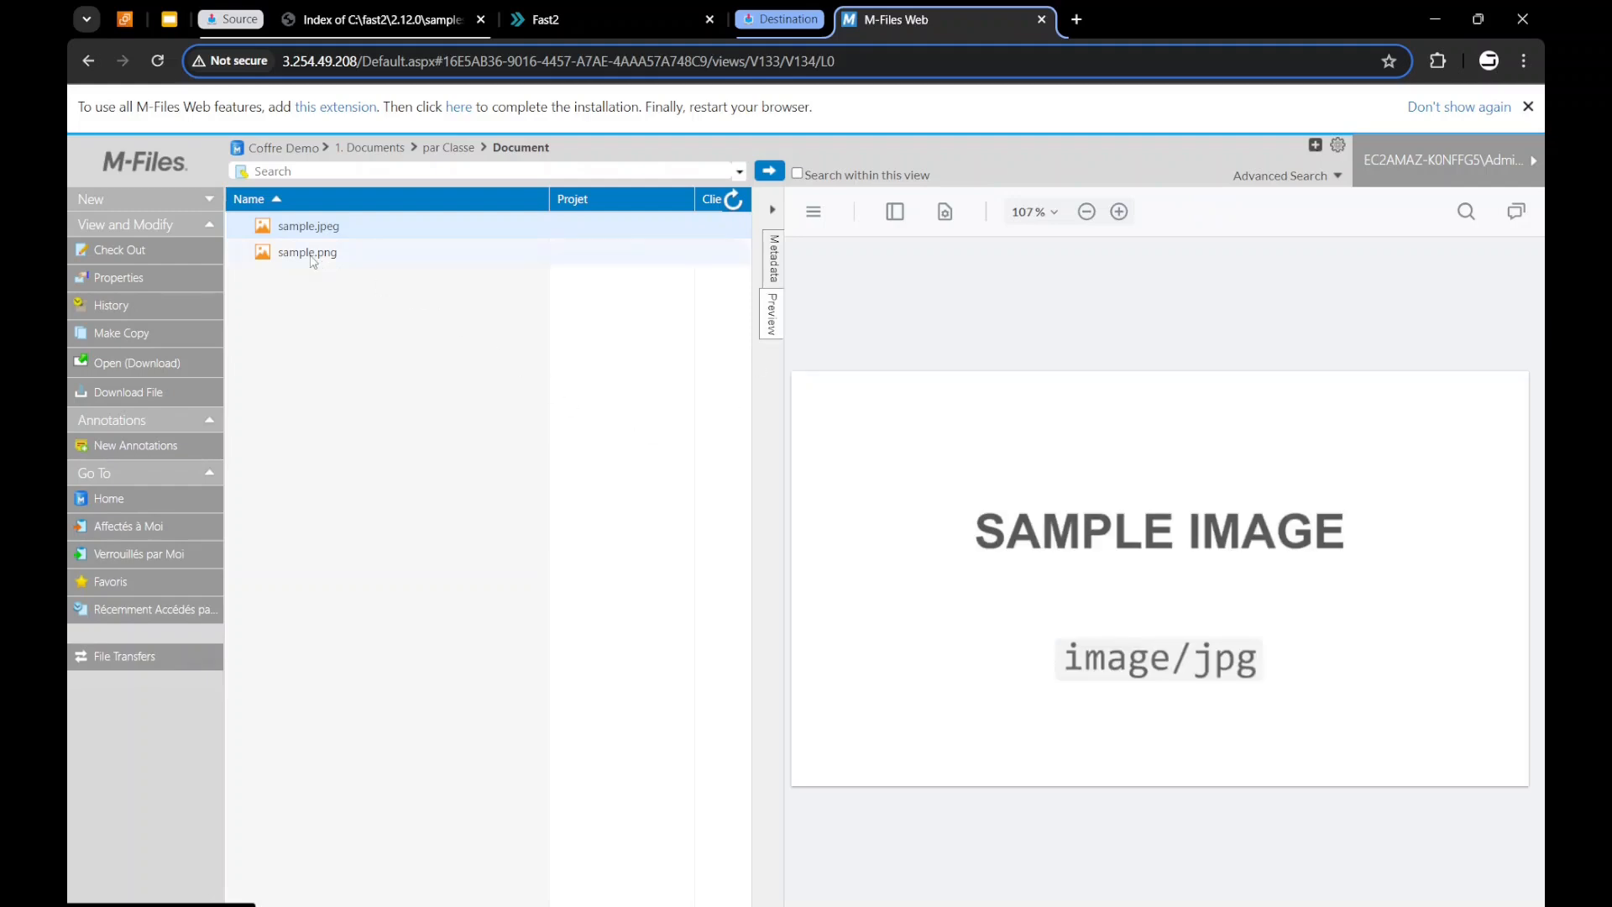
left_click(309, 254)
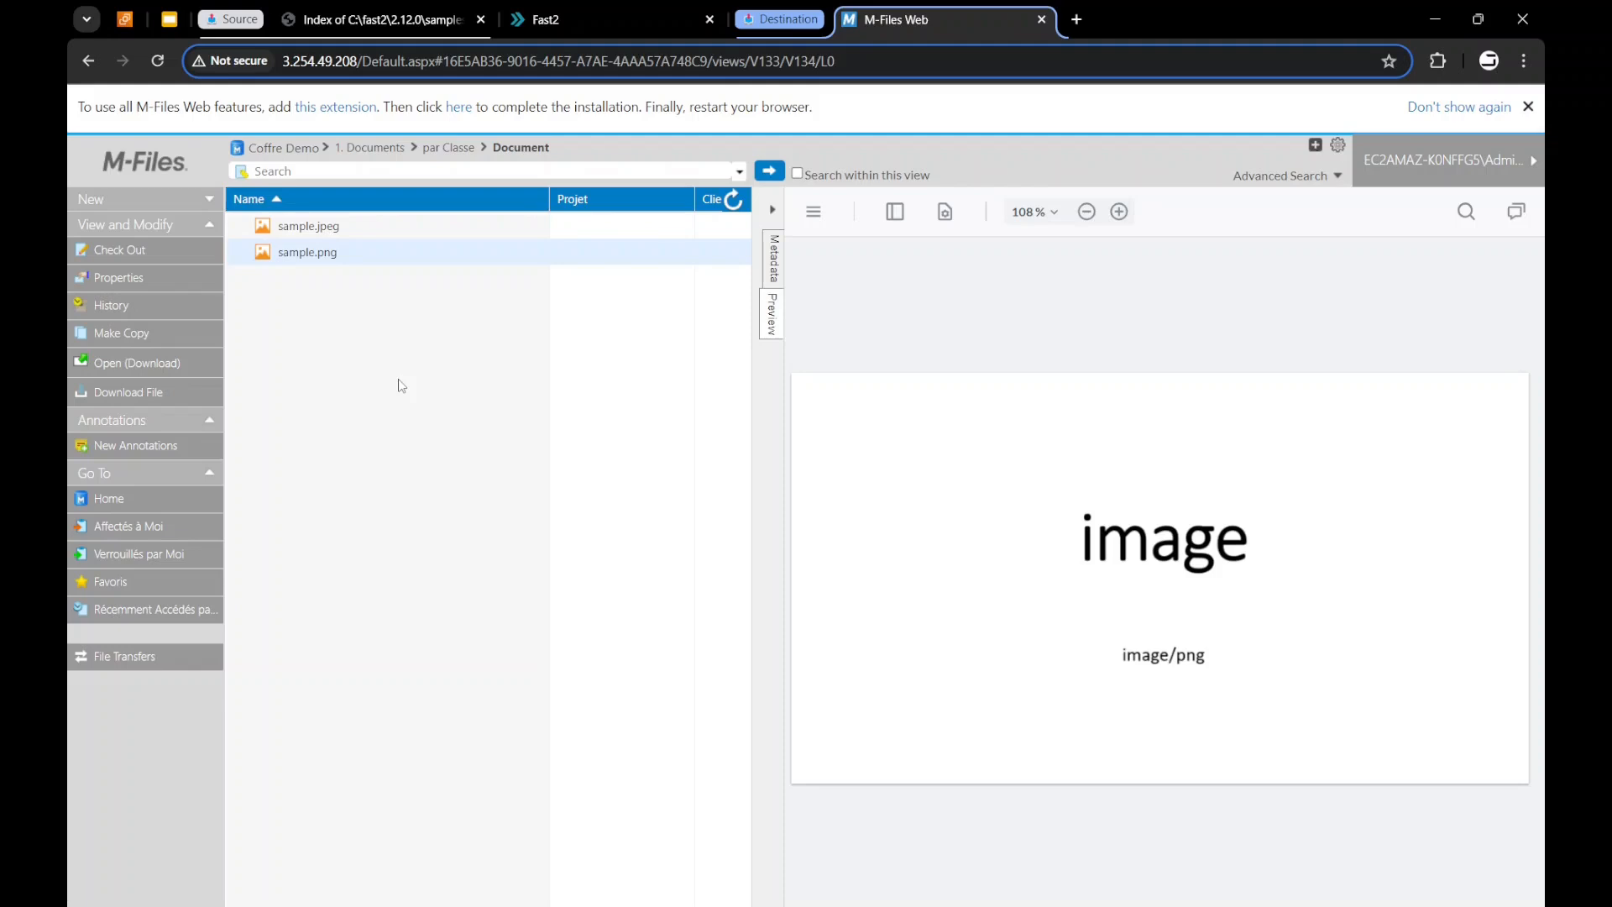
- Return to Fast2 and leave the injection step's explorer for the demo_Run36 map overview
left_click(616, 21)
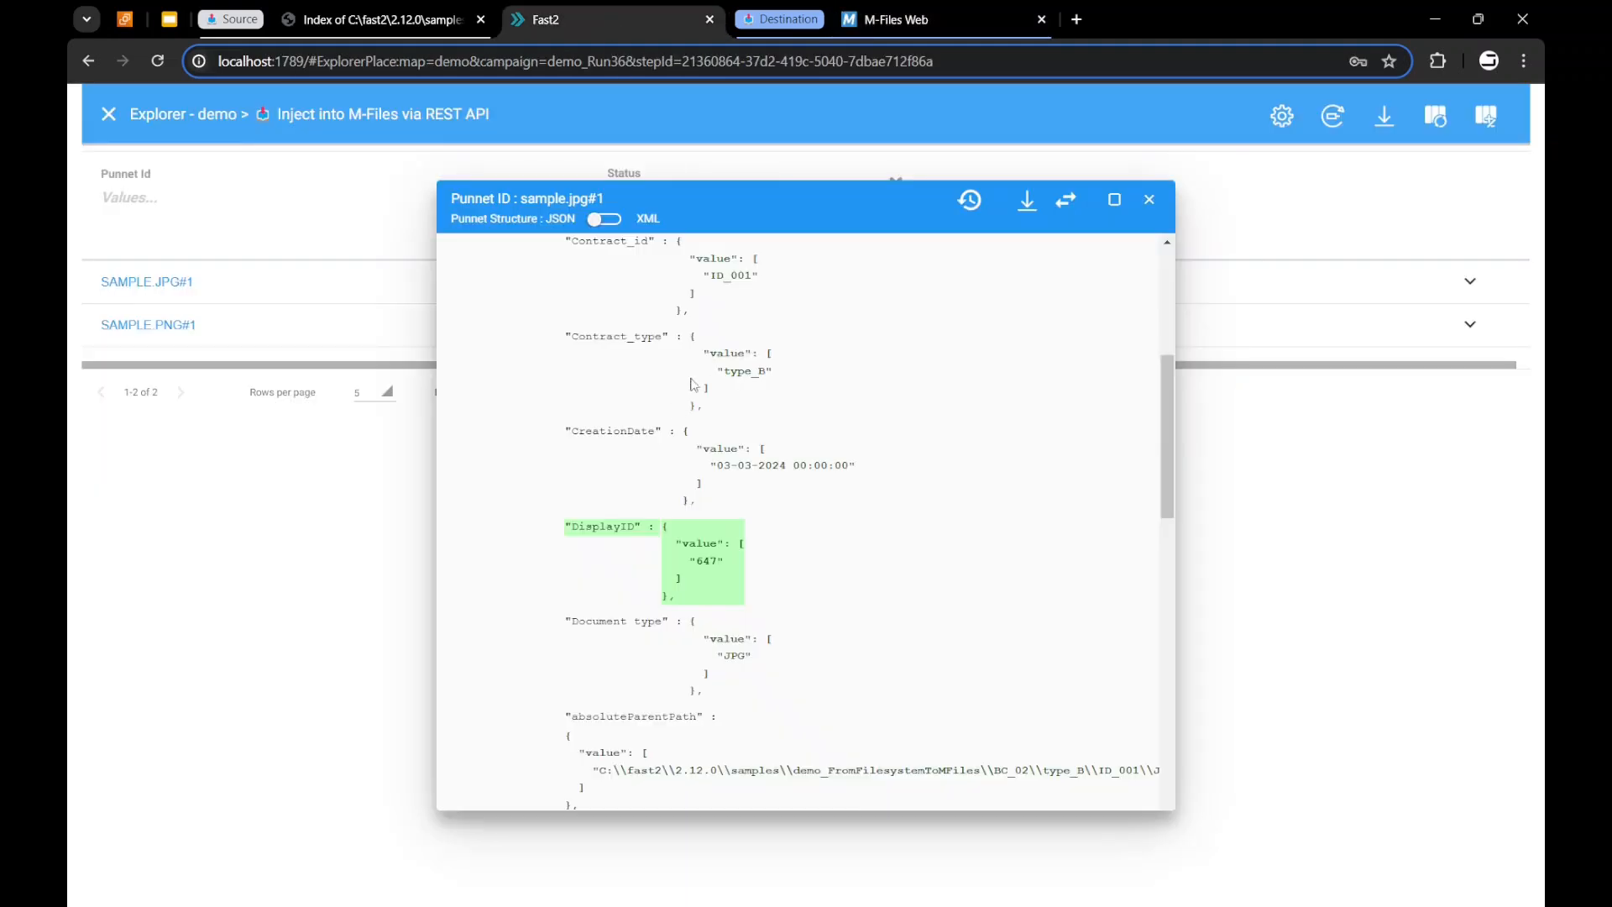
left_click(106, 115)
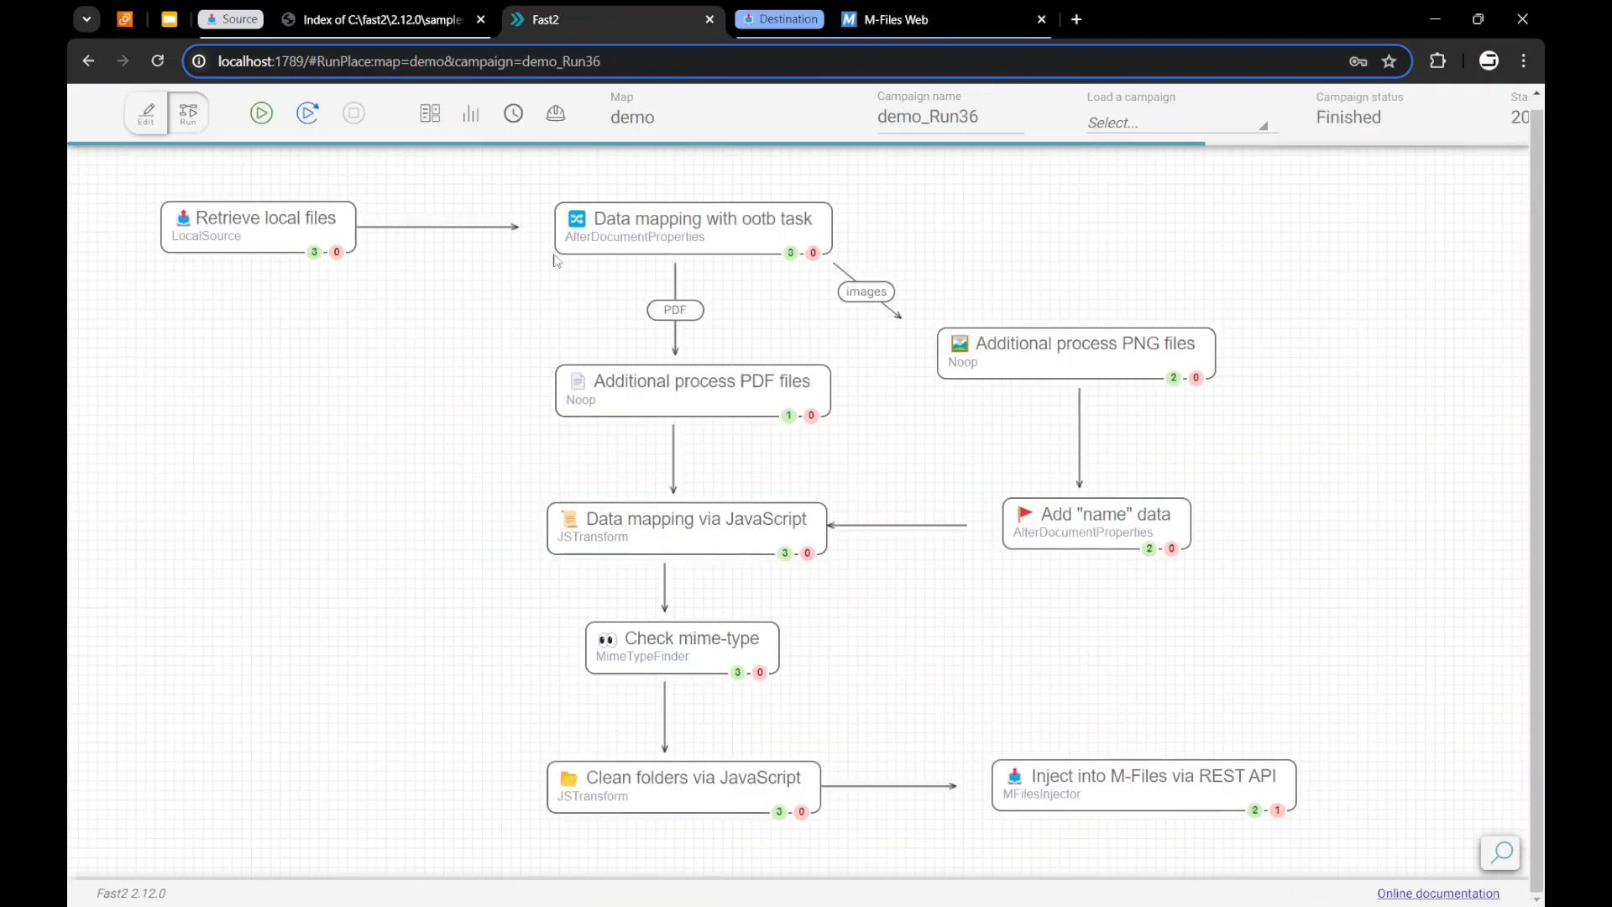